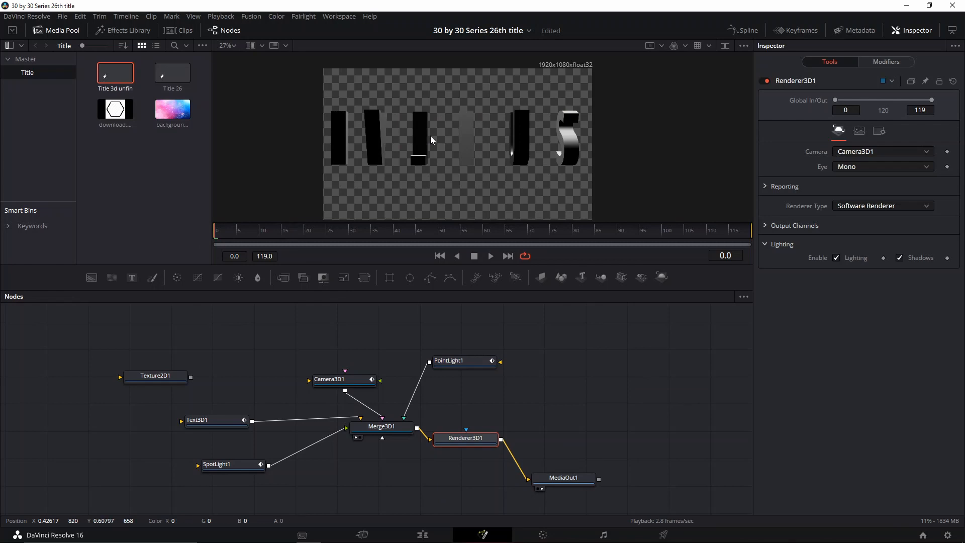
# - Play back the 3D title animation, and review the camera and light motion in Merge3D1's perspective view
pyautogui.press('space')
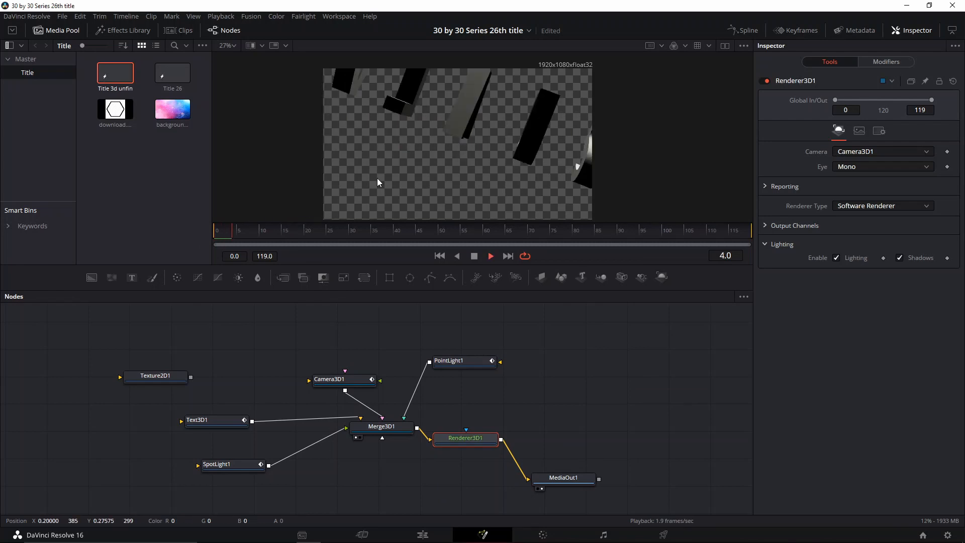
pyautogui.press('space')
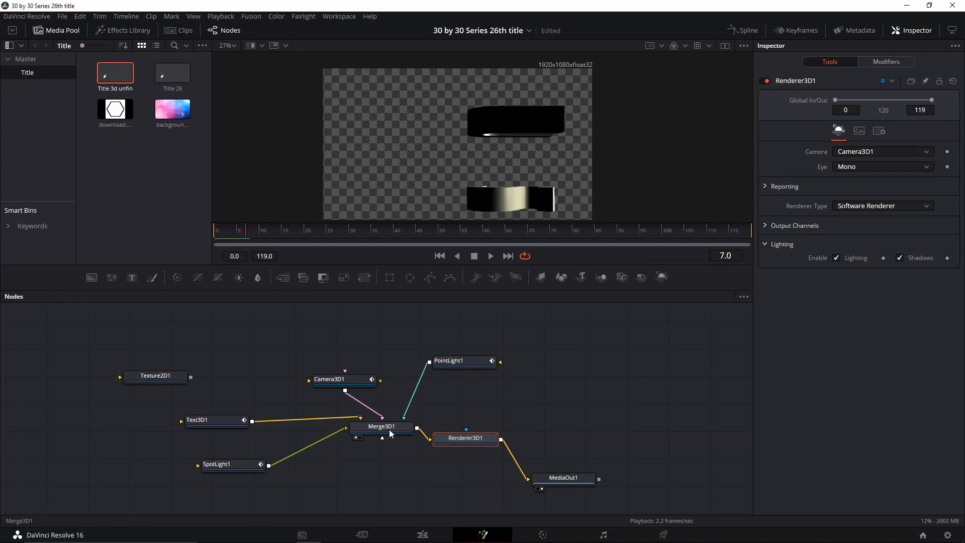
pyautogui.click(390, 432)
pyautogui.press('1')
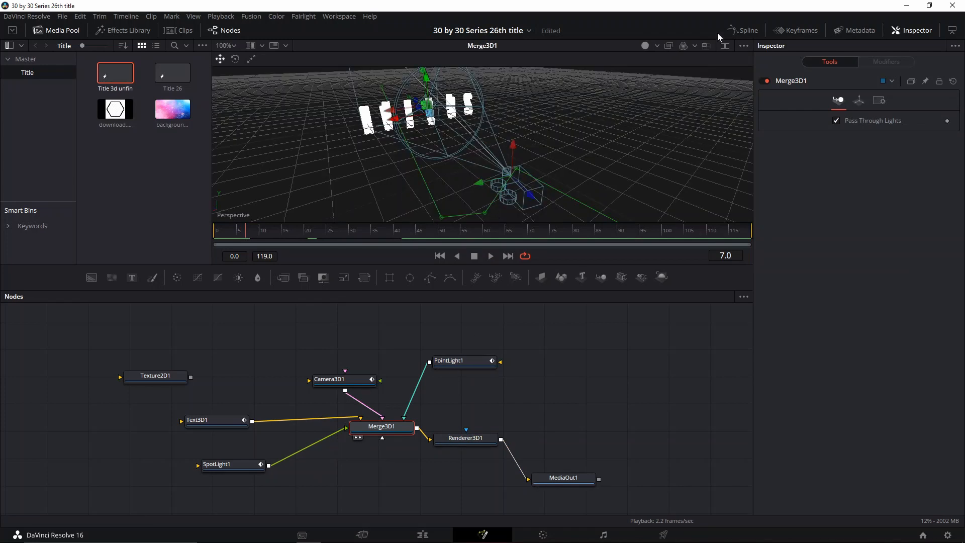
pyautogui.press('space')
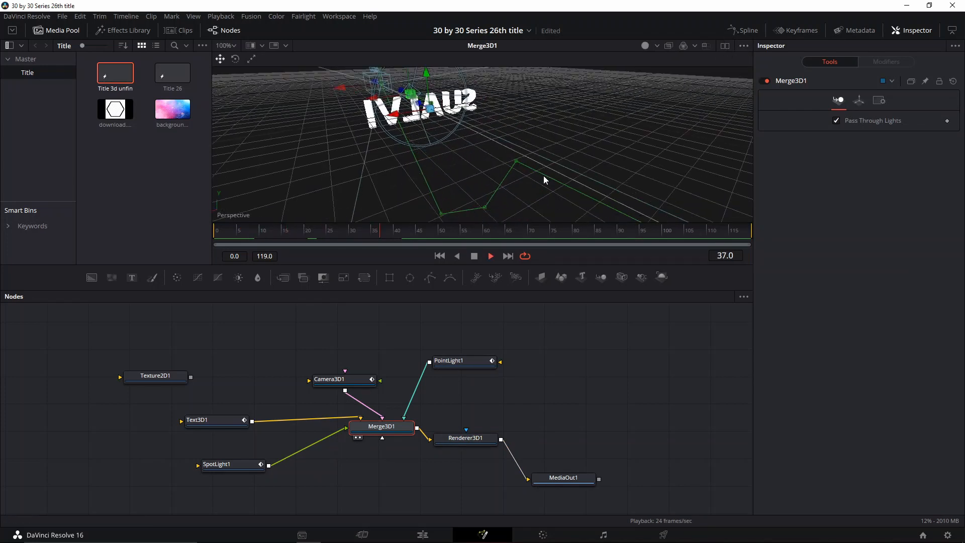
pyautogui.moveTo(544, 176); pyautogui.dragTo(509, 143)
pyautogui.scroll(-1, 455, 103)
pyautogui.scroll(-1, 530, 174)
pyautogui.moveTo(380, 229); pyautogui.dragTo(217, 234)
pyautogui.press('space')
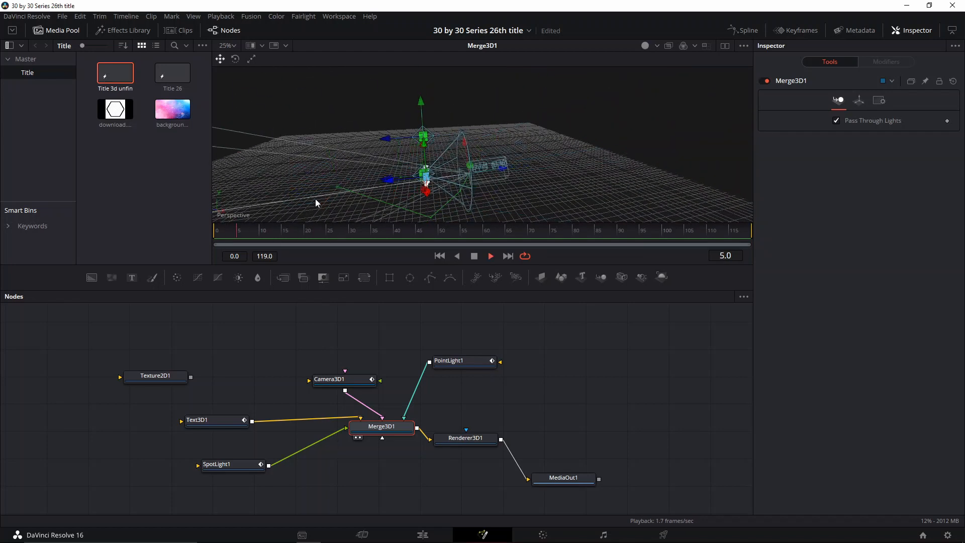
pyautogui.press('space')
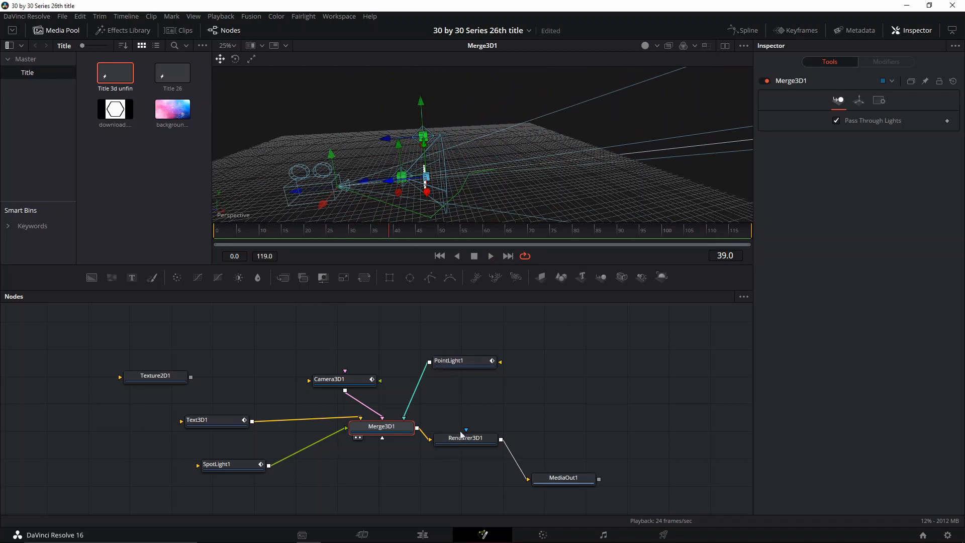
# - View the Renderer3D1 output and play the rendered 3D title from the beginning
pyautogui.click(459, 440)
pyautogui.press('1')
pyautogui.press('space')
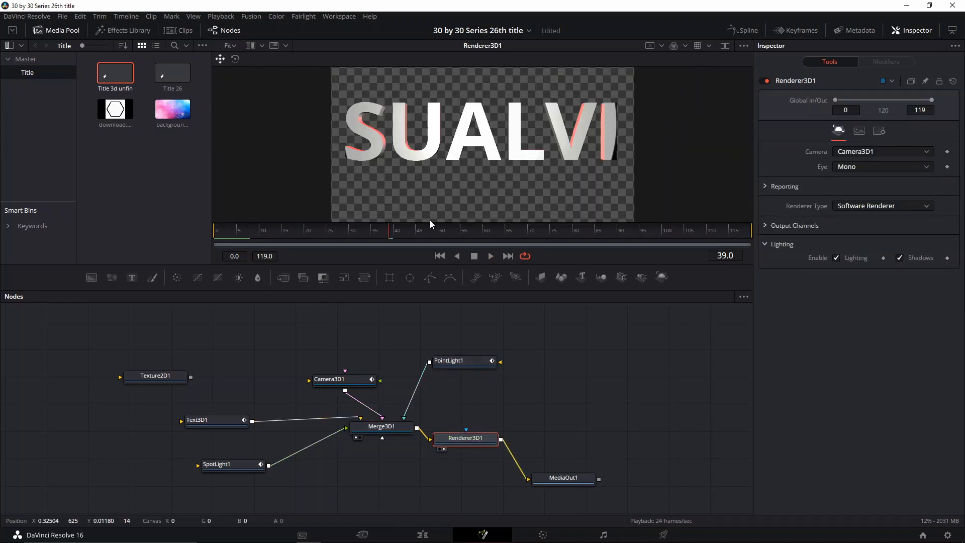
pyautogui.click(219, 231)
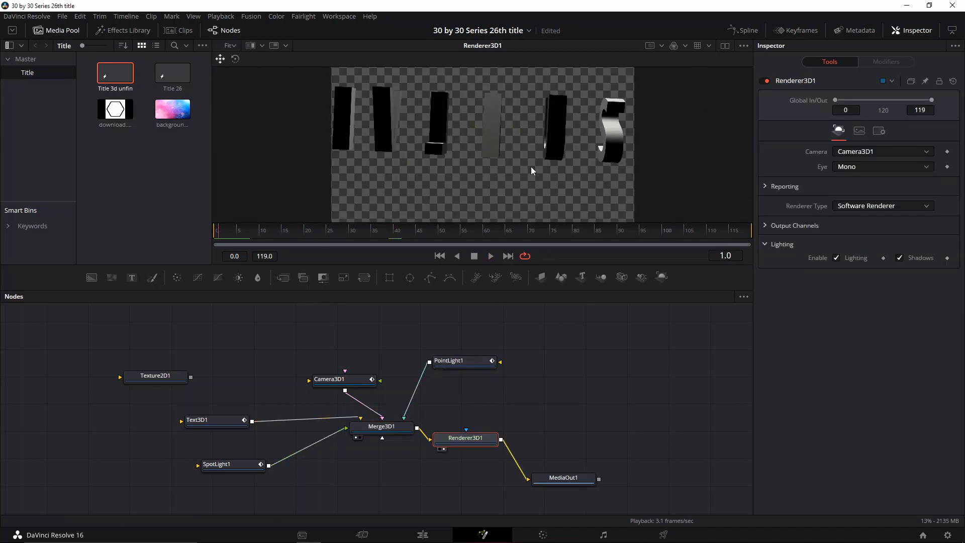
pyautogui.press('space')
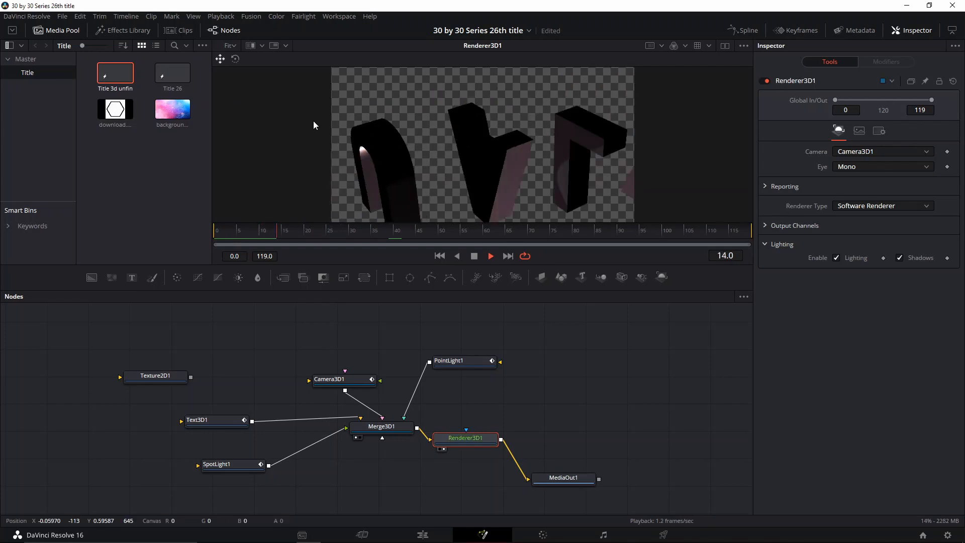
pyautogui.press('space')
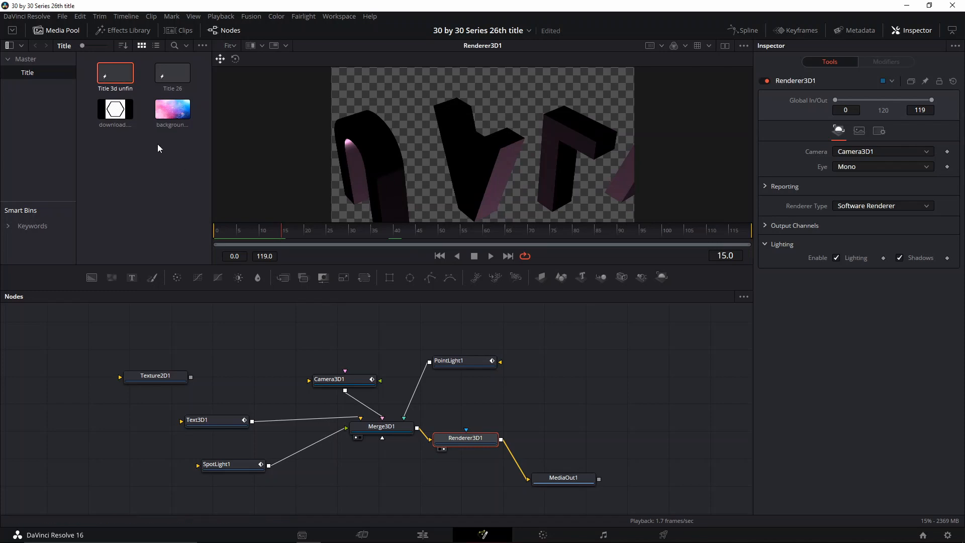
# - Switch to the Edit page and play the finished title over the background image in the timeline
pyautogui.click(179, 87)
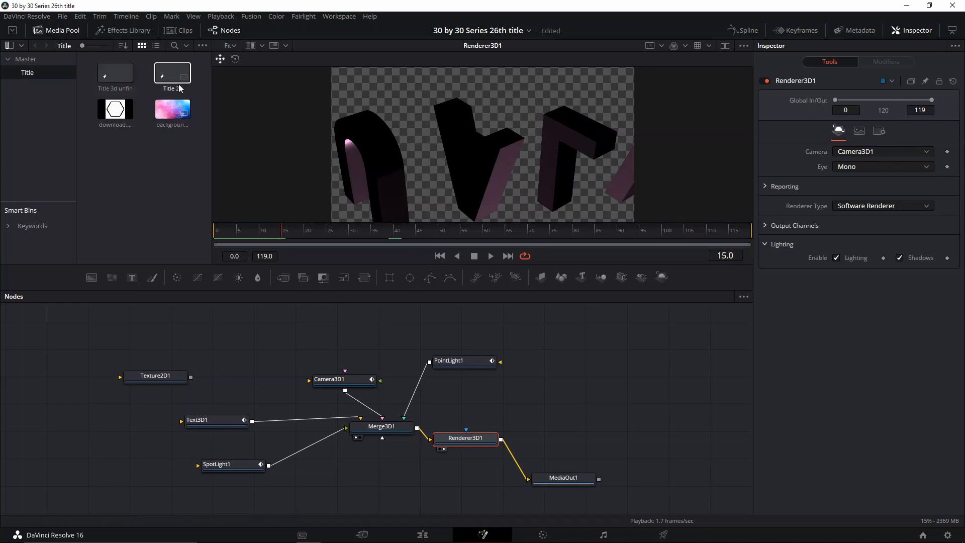
pyautogui.click(422, 534)
pyautogui.click(535, 359)
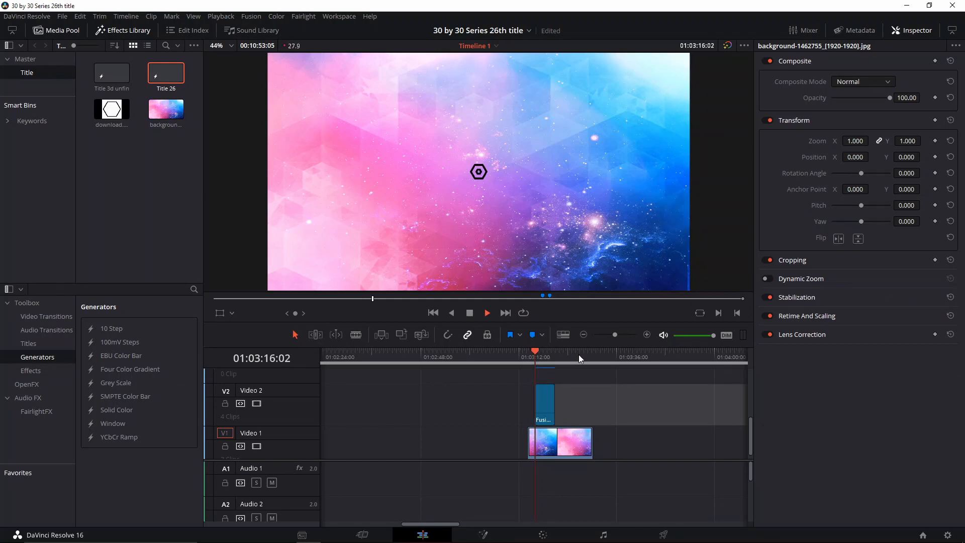
pyautogui.press('space')
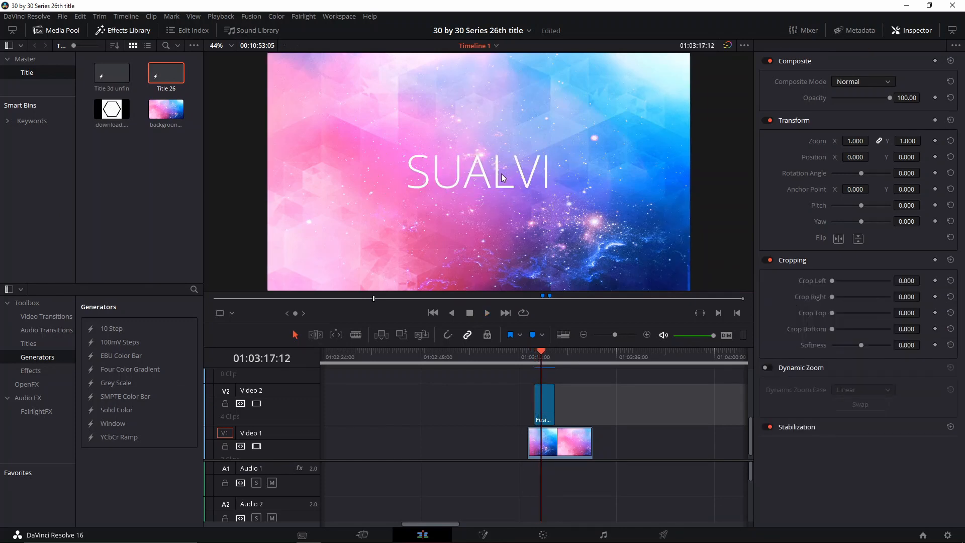
# - Create a five-second, 24 fps Fusion composition in the Title bin and open it on the Fusion page
pyautogui.rightClick(191, 233)
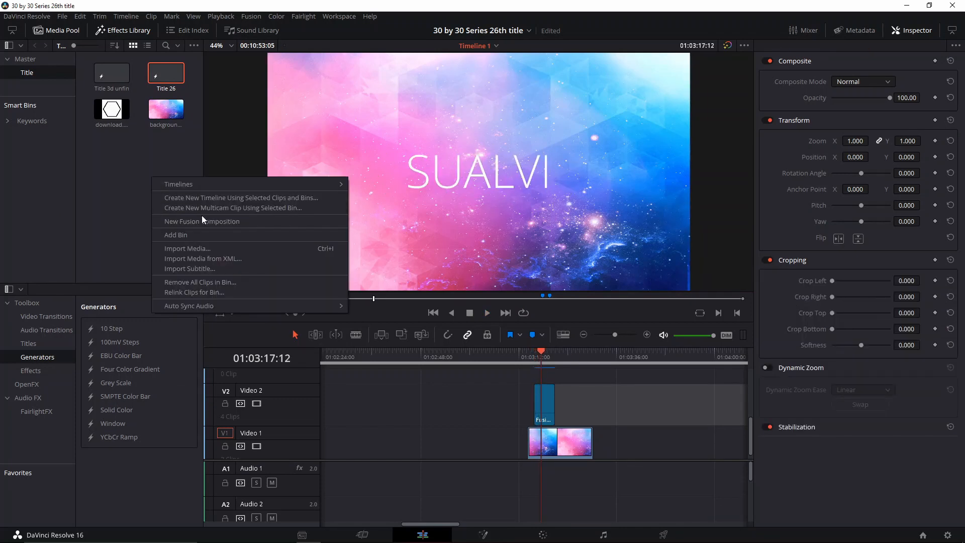
pyautogui.click(203, 222)
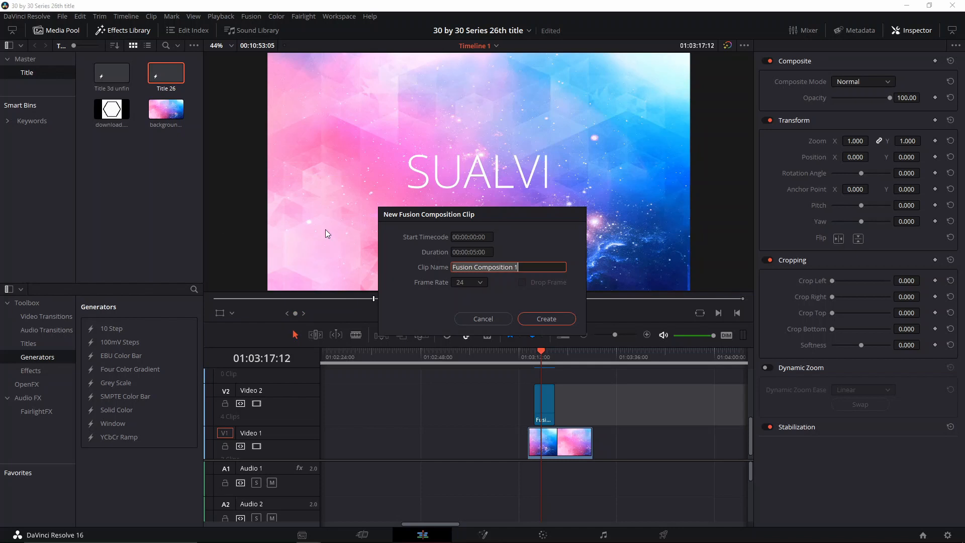
pyautogui.click(552, 324)
pyautogui.click(114, 149)
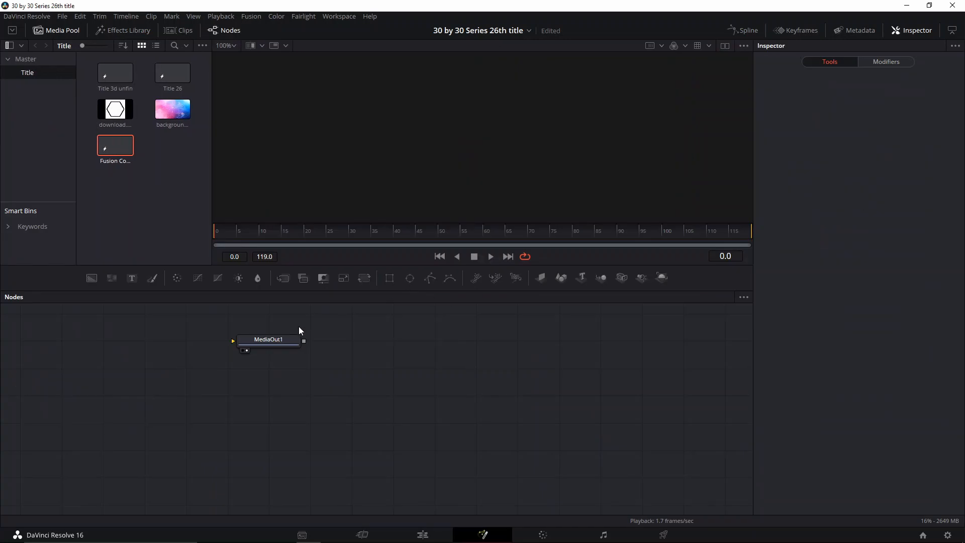
# - Reposition the MediaOut1 node to leave room for new nodes ahead of it
pyautogui.moveTo(298, 338); pyautogui.dragTo(482, 349)
pyautogui.moveTo(417, 333); pyautogui.dragTo(363, 315)
pyautogui.moveTo(525, 382); pyautogui.dragTo(535, 366)
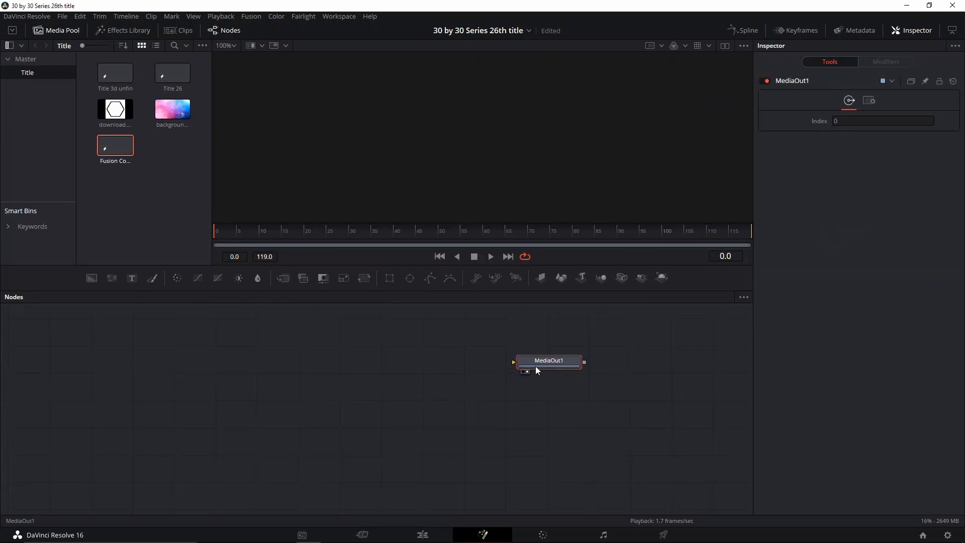
pyautogui.moveTo(445, 353); pyautogui.dragTo(413, 388)
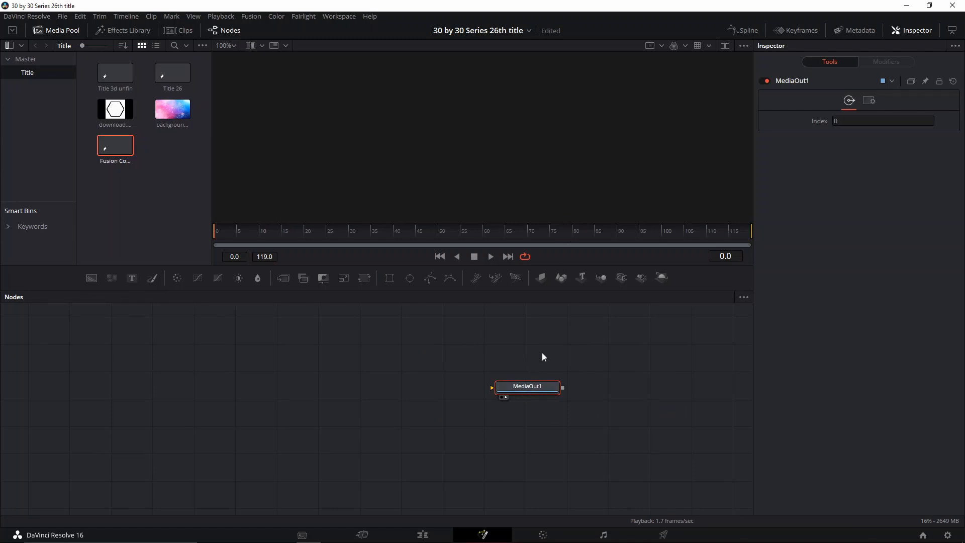
pyautogui.moveTo(542, 352); pyautogui.dragTo(505, 371)
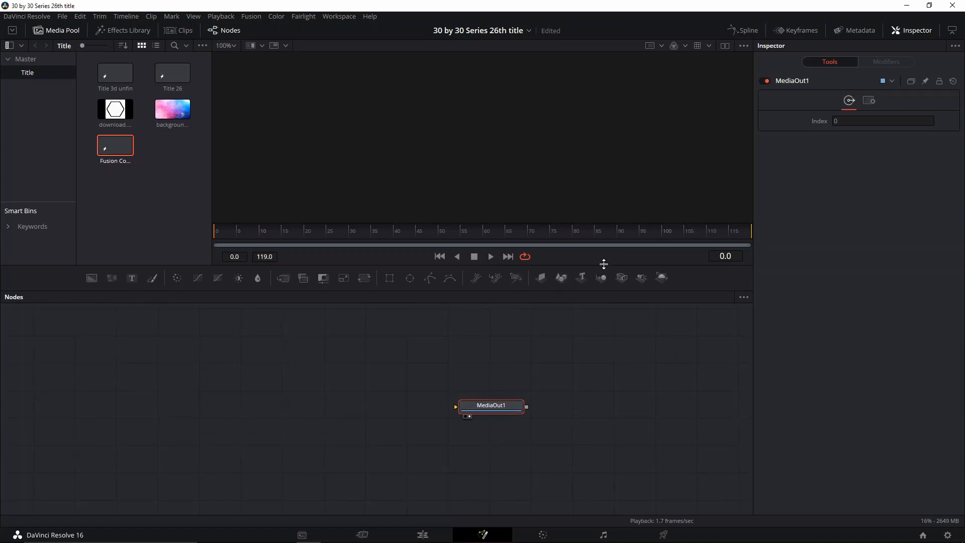
pyautogui.click(306, 350)
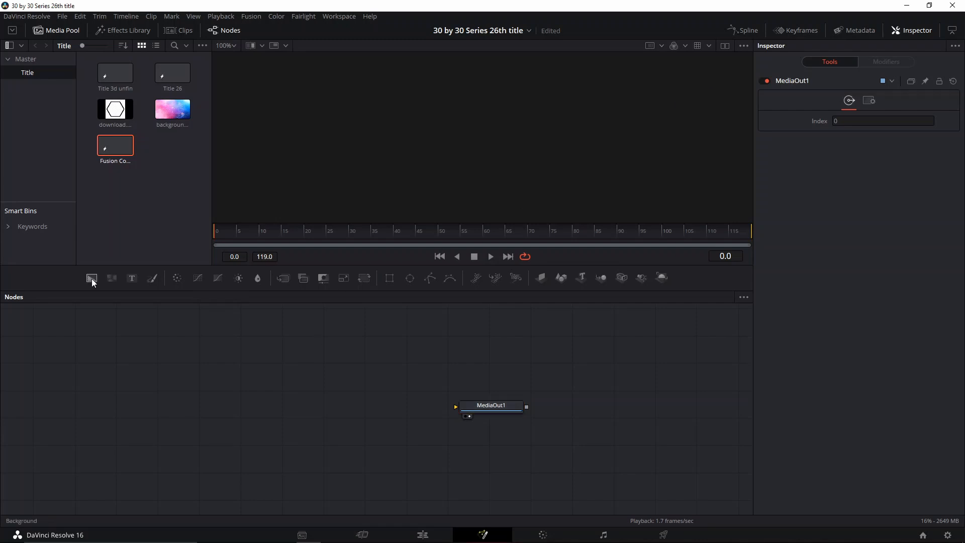
# - Feed a new Background node into MediaOut1 and color it dark red, with saturation about 0.916 and value about 0.433
pyautogui.click(91, 278)
pyautogui.moveTo(306, 346); pyautogui.dragTo(555, 394)
pyautogui.click(262, 394)
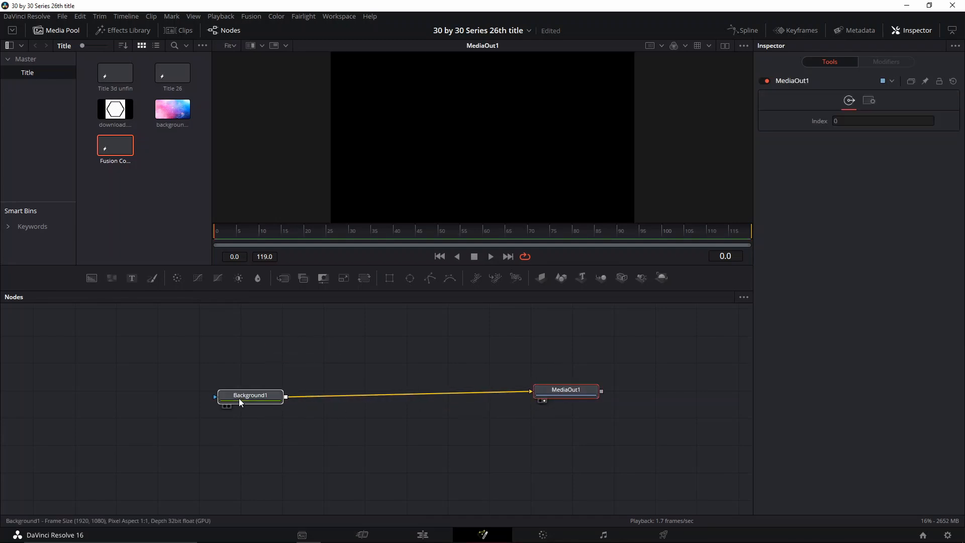
pyautogui.moveTo(895, 237); pyautogui.dragTo(910, 227)
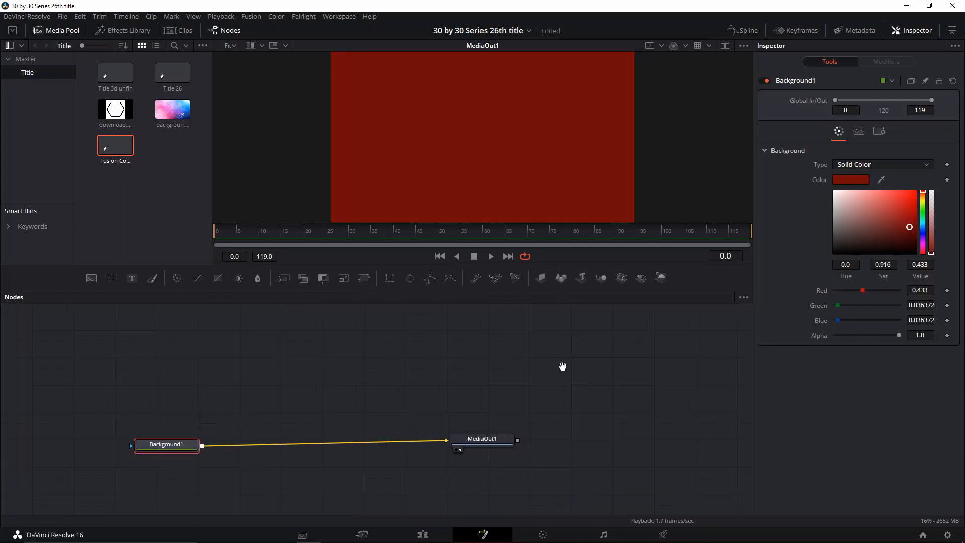
# - Insert a Merge node between Background1 and MediaOut1, and connect a new Text node as its foreground
pyautogui.click(283, 278)
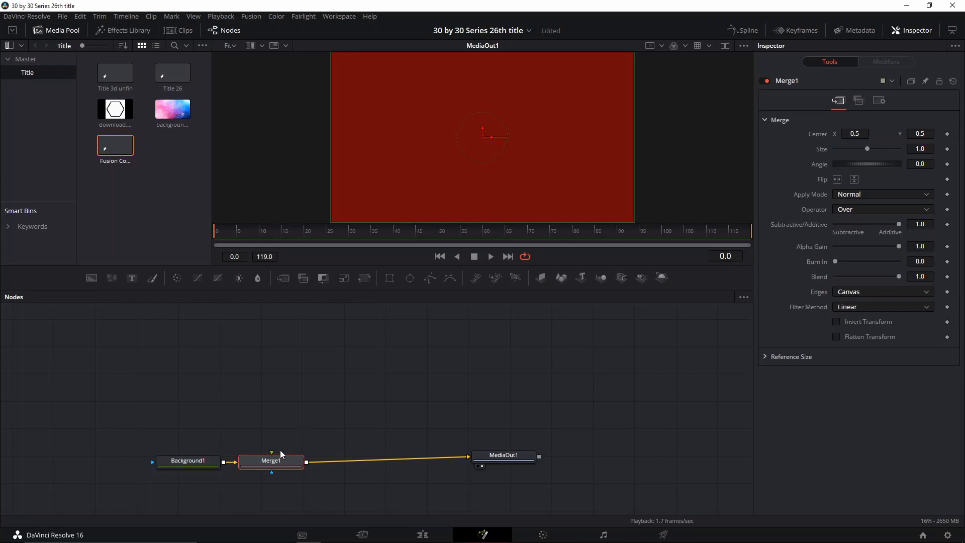
pyautogui.moveTo(291, 457); pyautogui.dragTo(346, 454)
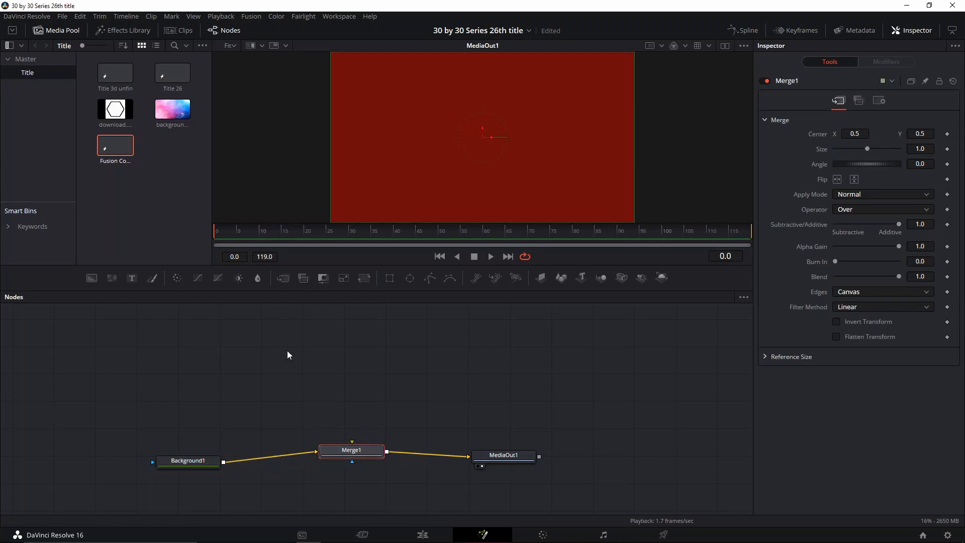
pyautogui.click(133, 278)
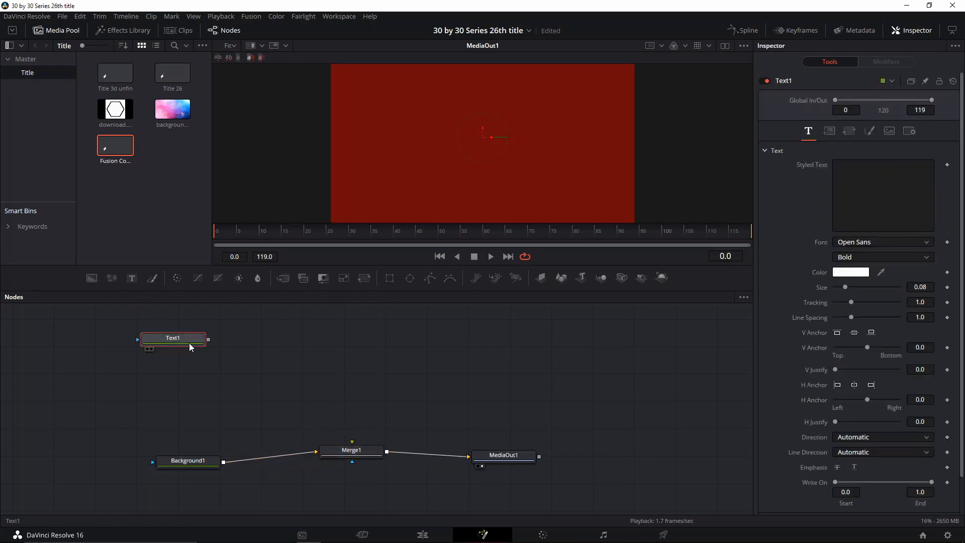
pyautogui.moveTo(189, 347); pyautogui.dragTo(352, 441)
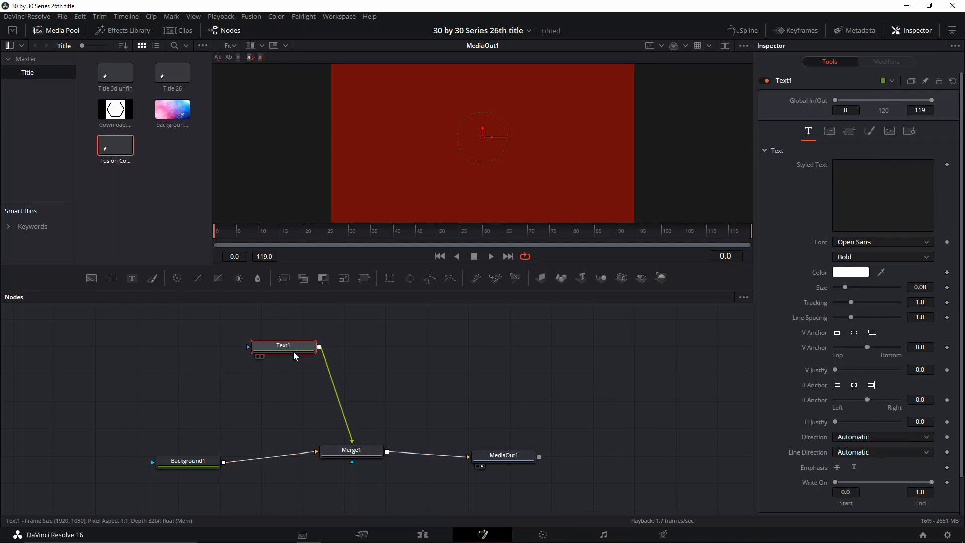
pyautogui.moveTo(294, 356); pyautogui.dragTo(367, 337)
# - Enter "MAIN TITLE" as the styled text of Text1
pyautogui.click(859, 195)
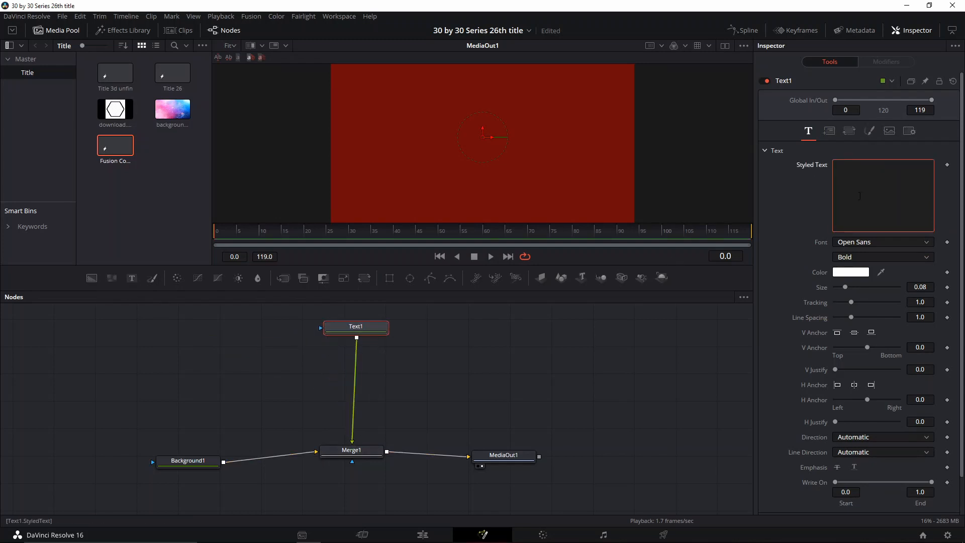
pyautogui.write('MAIN TILE')
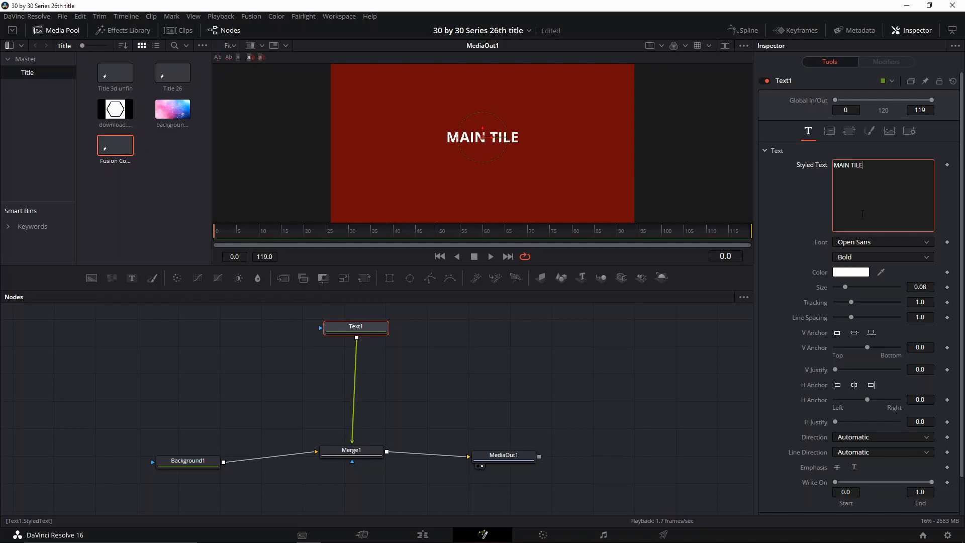
pyautogui.press('BackSpace')
pyautogui.press('BackSpace')
pyautogui.press('BackSpace')
pyautogui.write('ITLE')
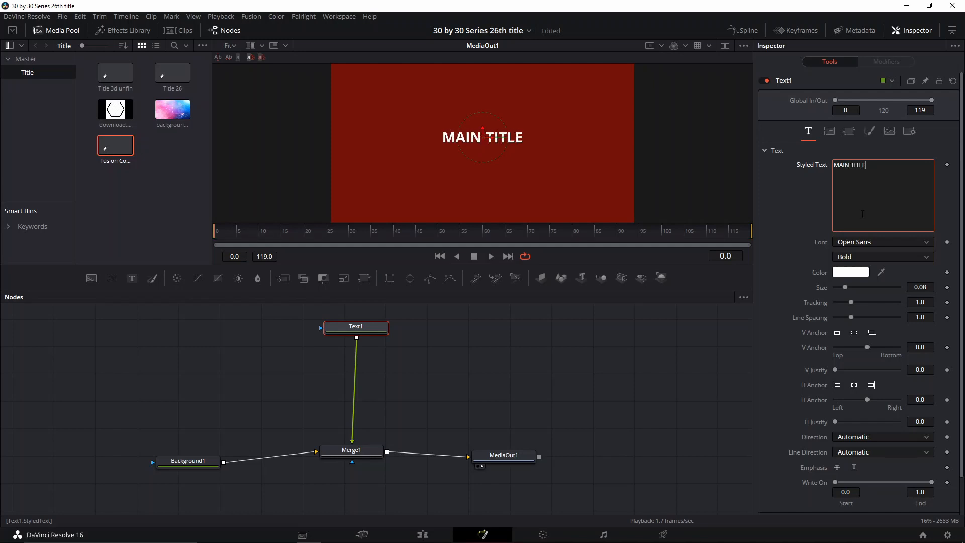
# - Set the title text's size to 0.18 and its font style to Light
pyautogui.moveTo(849, 289); pyautogui.dragTo(858, 287)
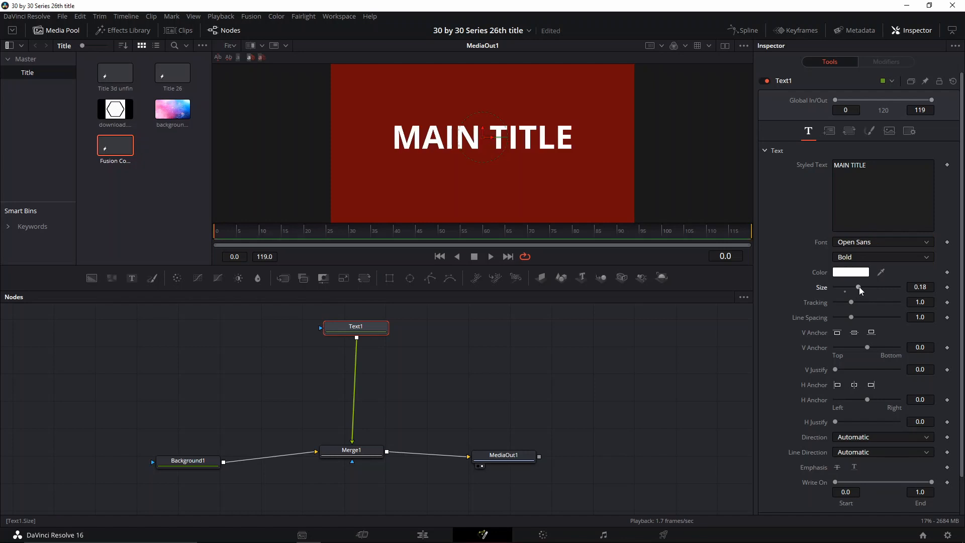
pyautogui.click(860, 257)
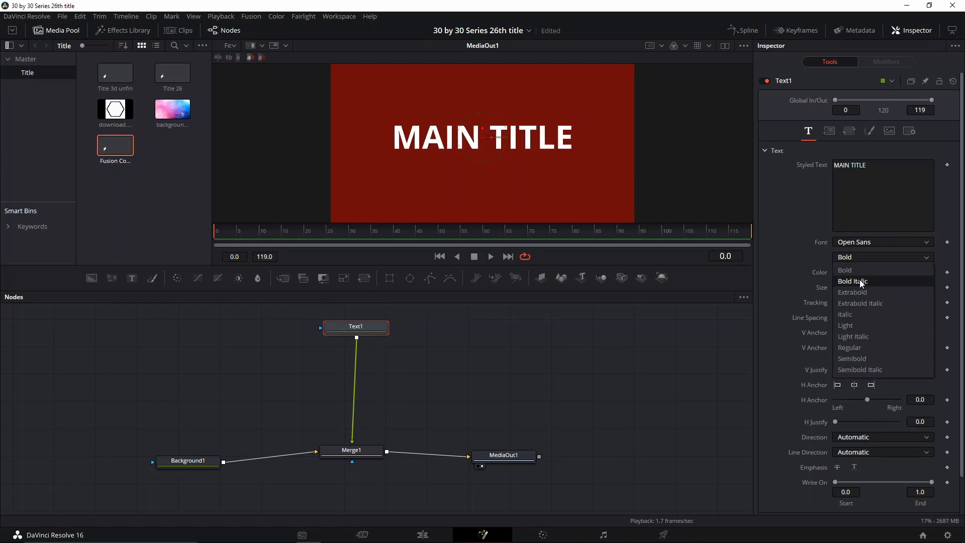
pyautogui.click(858, 321)
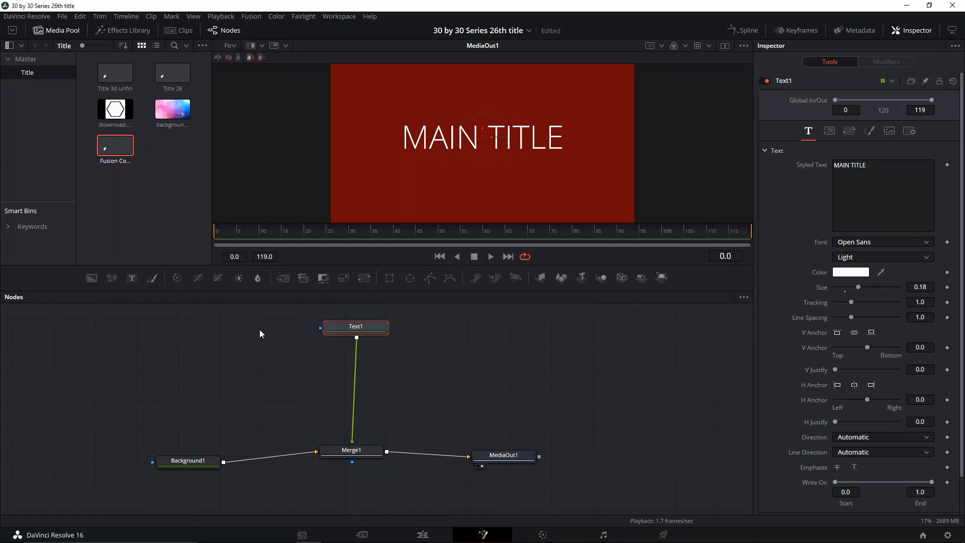
# - Insert a second Merge node between Text1 and Merge1, and connect a new Background node to its background input
pyautogui.click(283, 278)
pyautogui.moveTo(357, 363); pyautogui.dragTo(350, 375)
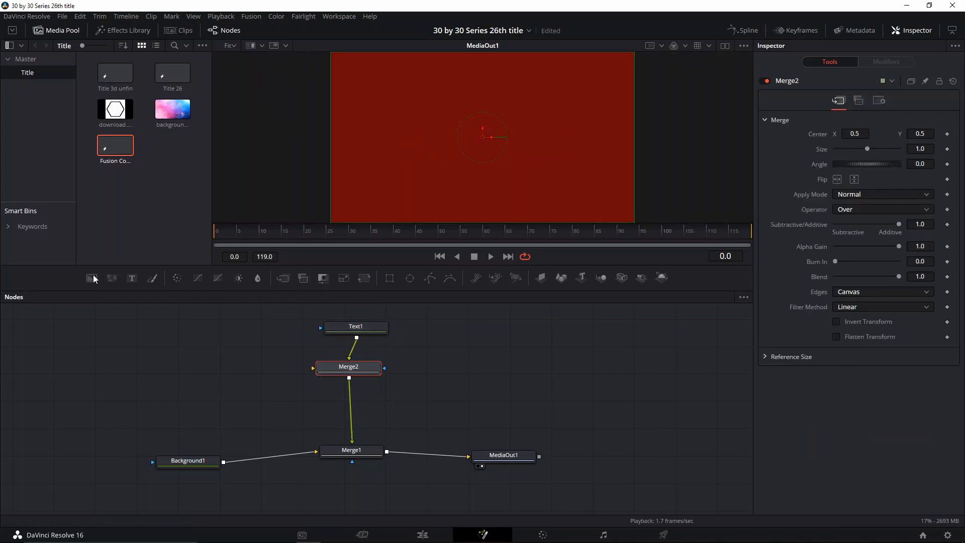
pyautogui.moveTo(95, 279); pyautogui.dragTo(313, 368)
pyautogui.moveTo(157, 362); pyautogui.dragTo(202, 370)
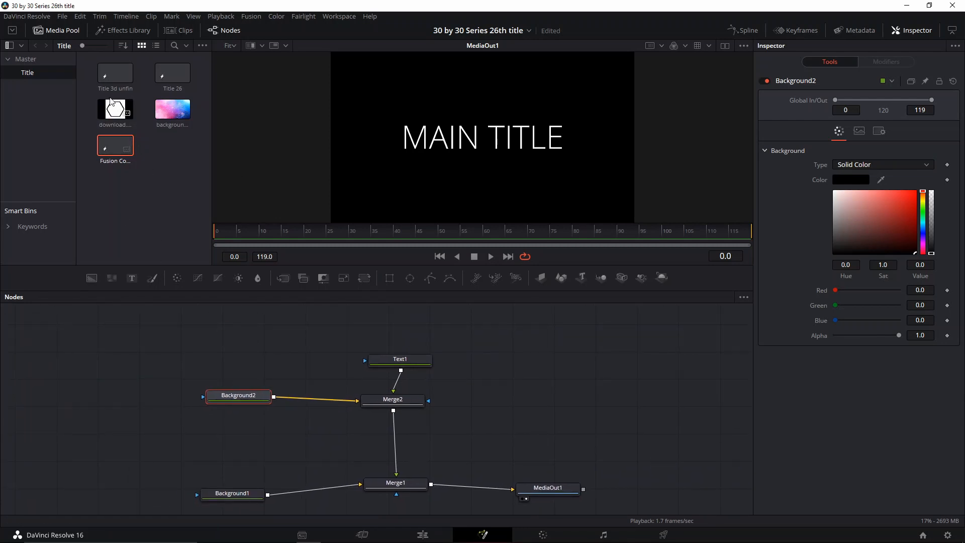
# - Add the hexagon image download.png to the node graph and merge it over Merge2's output
pyautogui.moveTo(112, 101); pyautogui.dragTo(410, 418)
pyautogui.click(539, 382)
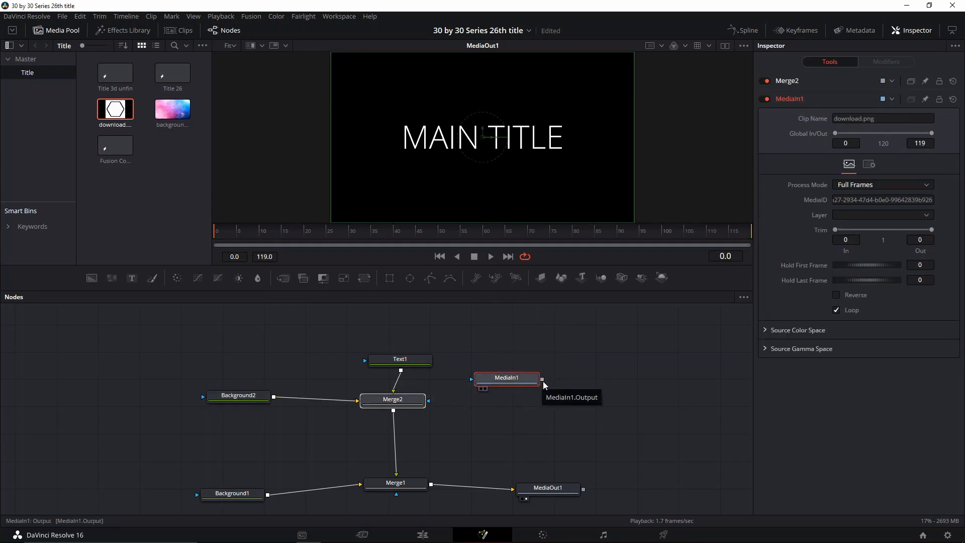
pyautogui.moveTo(544, 382); pyautogui.dragTo(395, 416)
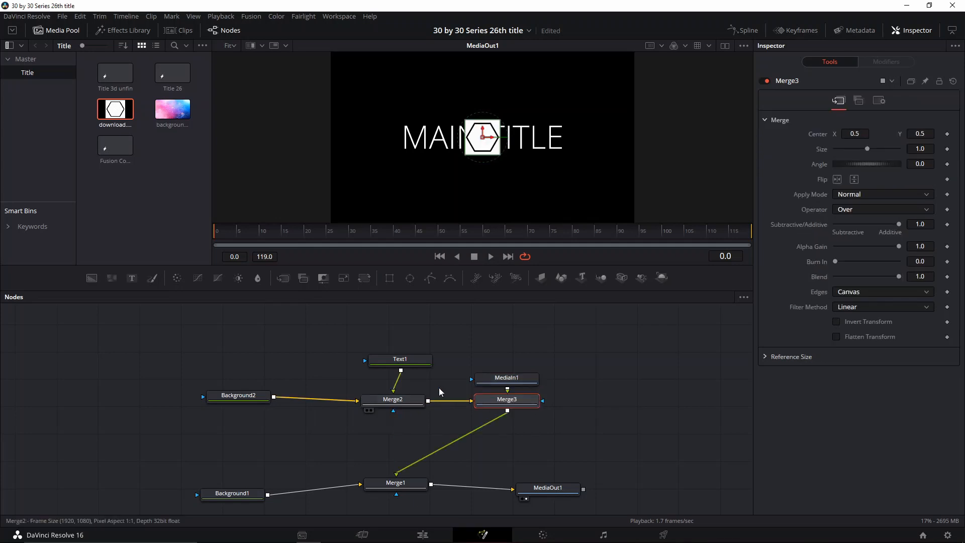
# - Add a Mask Paint node as the effect mask of Background2
pyautogui.scroll(4, 486, 134)
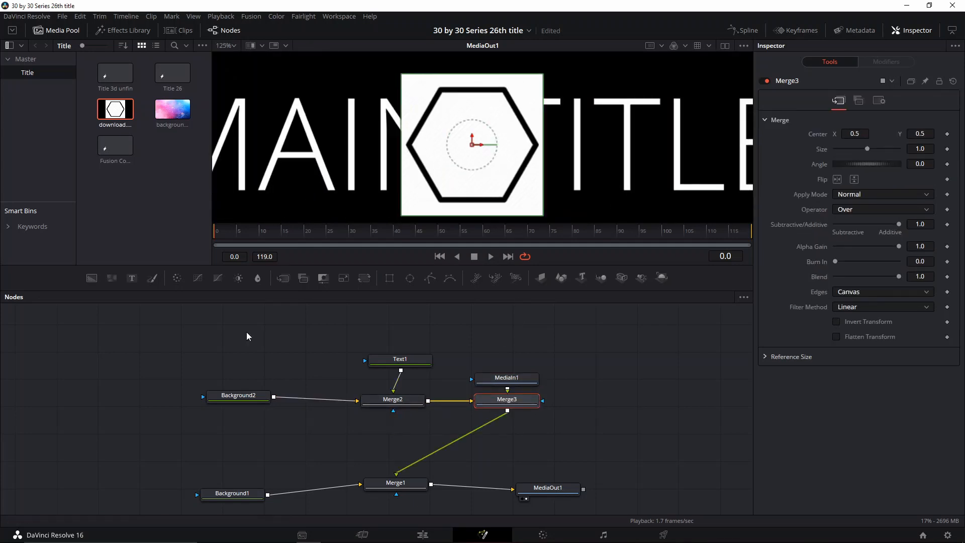
pyautogui.click(233, 399)
pyautogui.hotkey('shift', 'space')
pyautogui.write('PAINT')
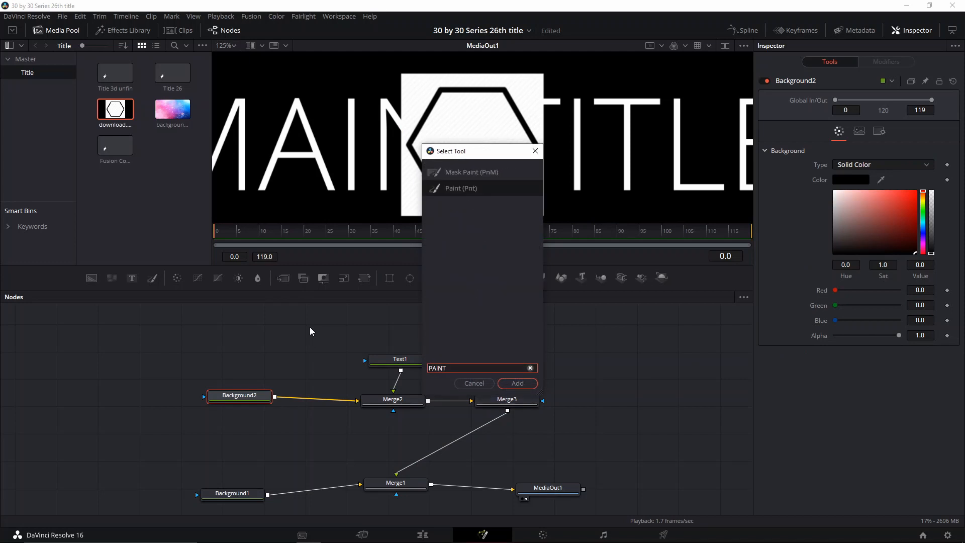
pyautogui.press('Up')
pyautogui.press('Return')
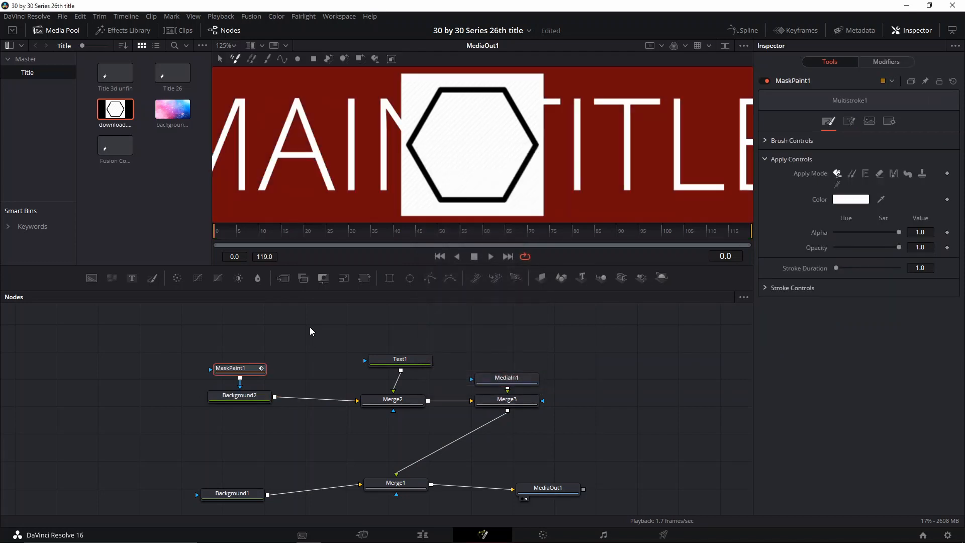
# - Set up MaskPaint1 for a polyline stroke with a circular brush and a size of 0.0094
pyautogui.click(767, 139)
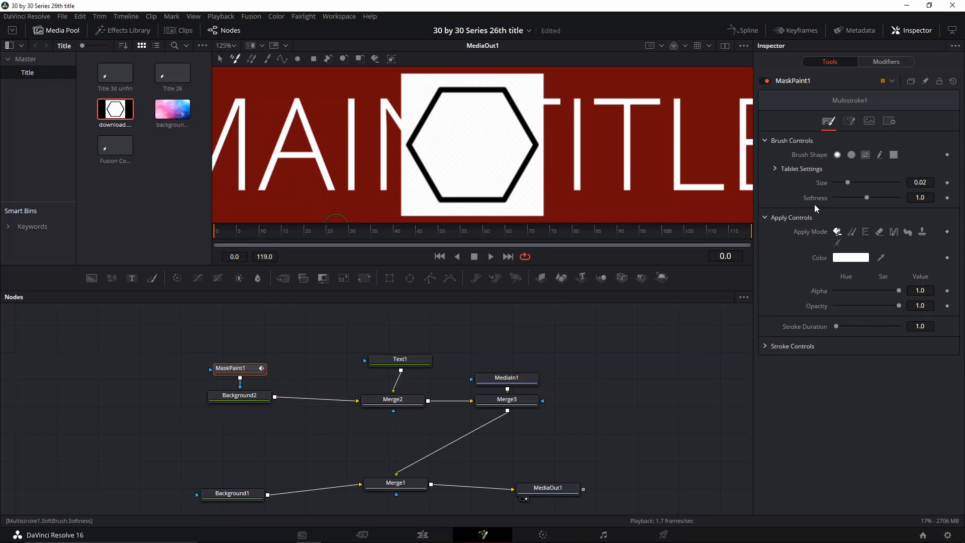
pyautogui.click(851, 154)
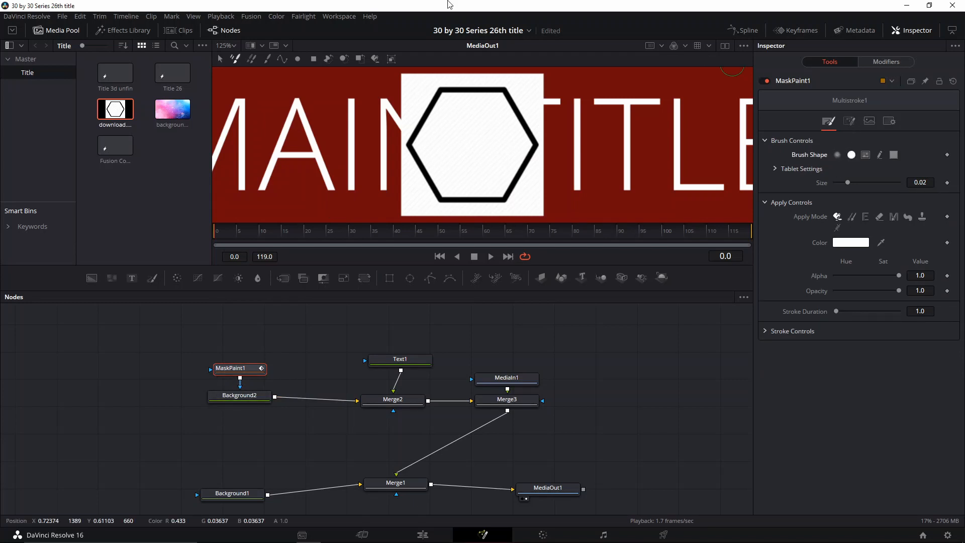
pyautogui.click(280, 59)
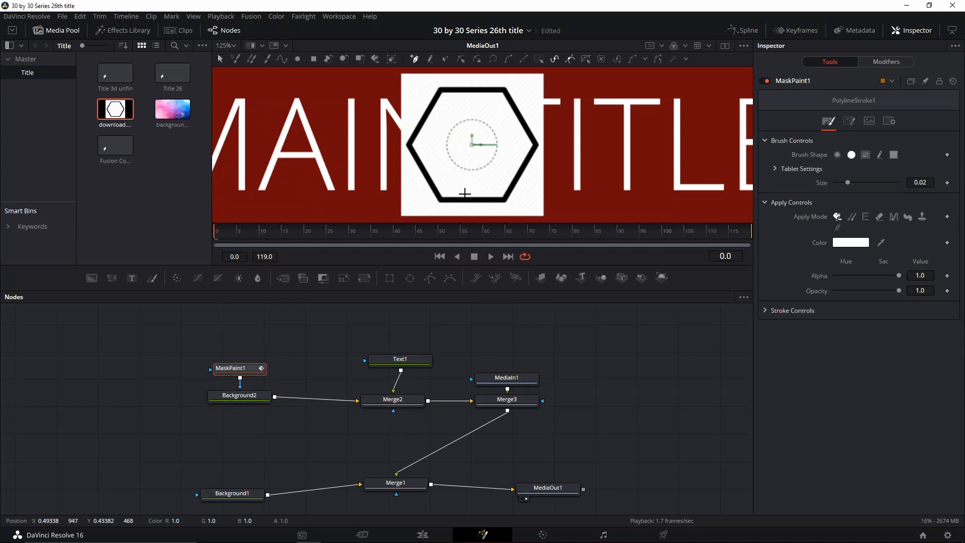
pyautogui.moveTo(847, 182); pyautogui.dragTo(843, 183)
# - Trace the inner edge of the hexagon image with a polyline stroke through all six corners, closing it at the lower-right start corner
pyautogui.scroll(5, 501, 197)
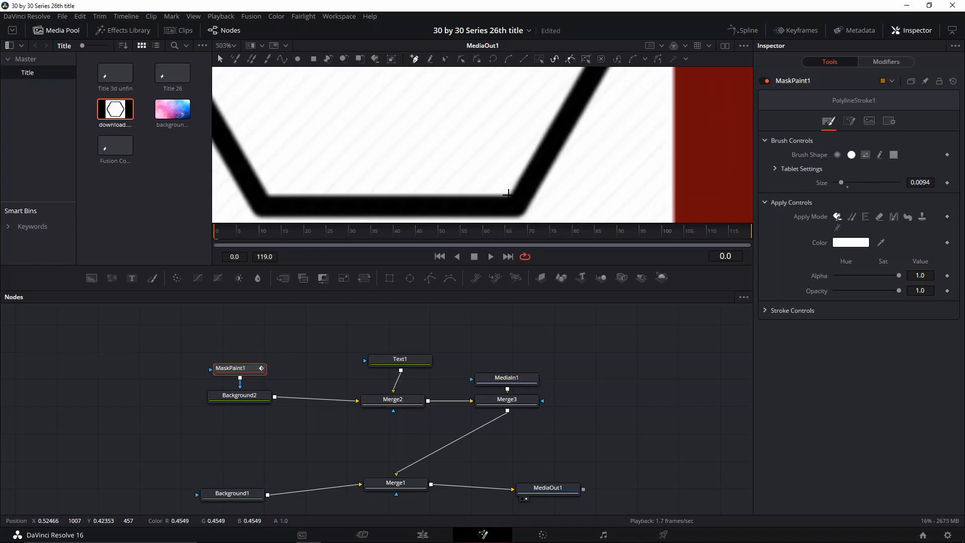
pyautogui.click(508, 194)
pyautogui.moveTo(603, 76); pyautogui.dragTo(538, 175)
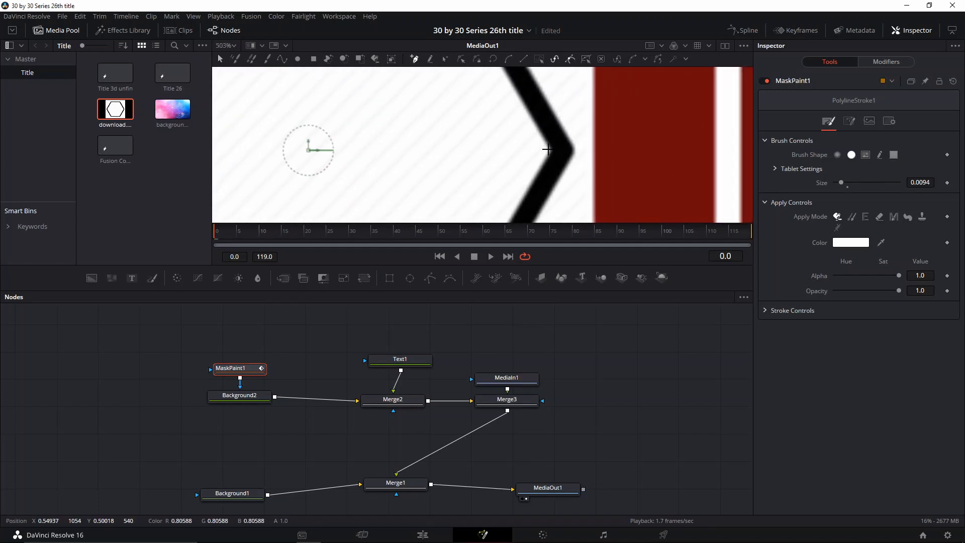
pyautogui.scroll(1, 547, 149)
pyautogui.scroll(-4, 550, 152)
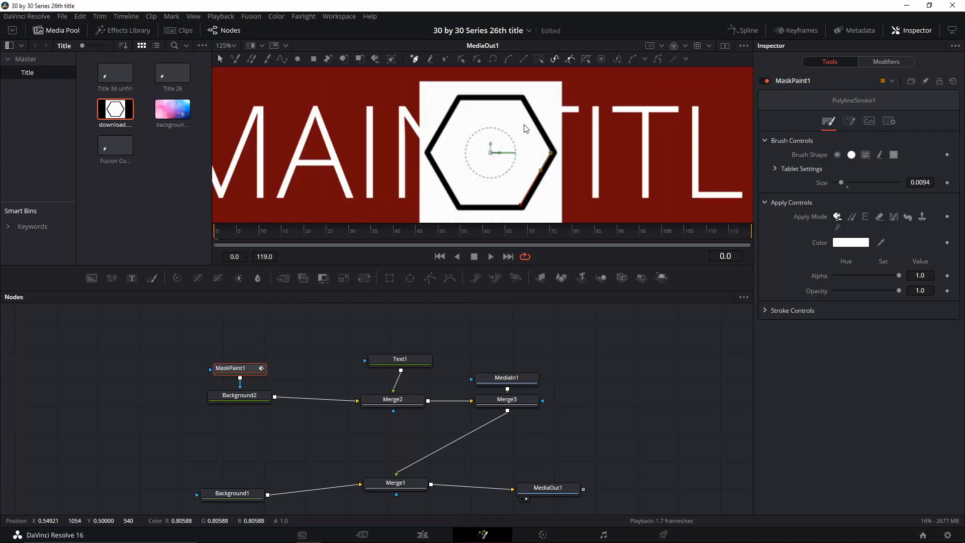
pyautogui.scroll(5, 547, 161)
pyautogui.moveTo(579, 114); pyautogui.dragTo(566, 160)
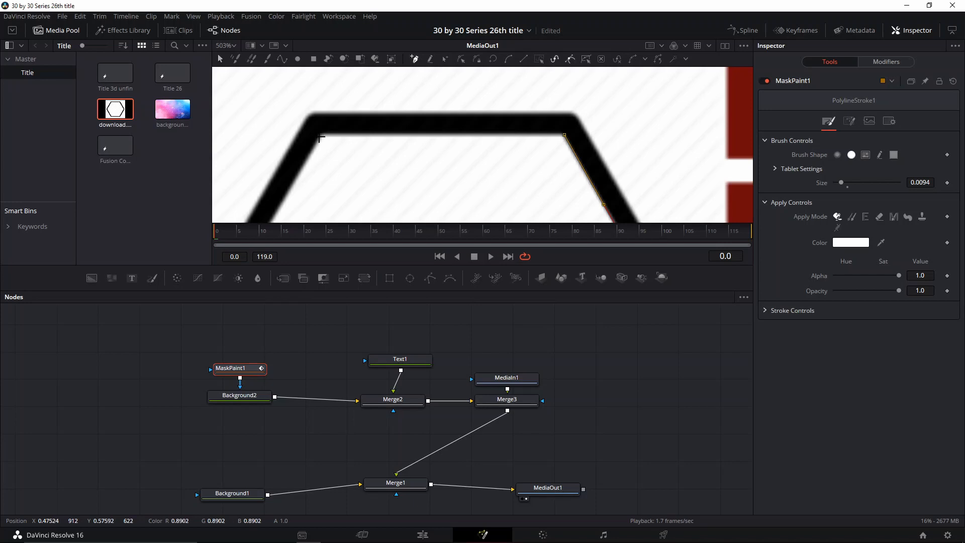
pyautogui.scroll(2, 320, 137)
pyautogui.scroll(-5, 322, 128)
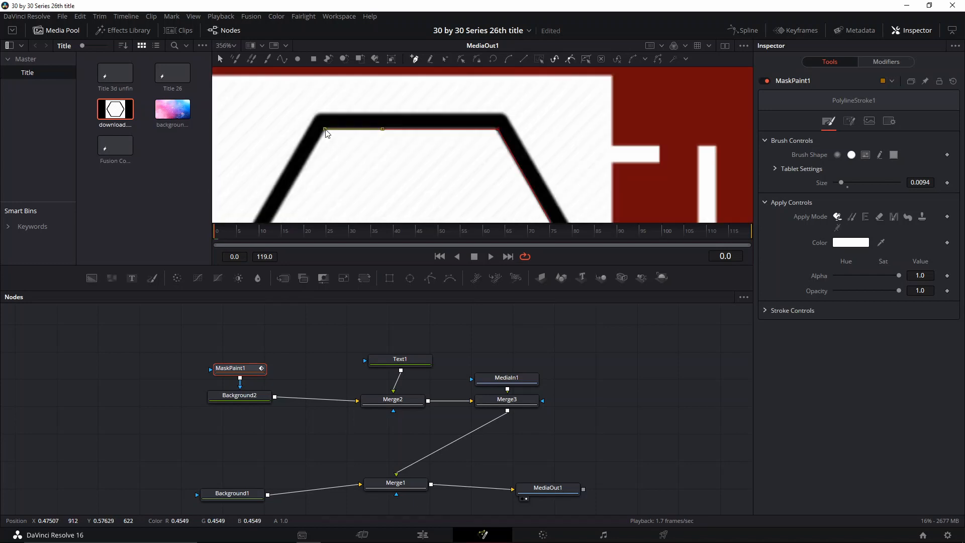
pyautogui.scroll(4, 382, 103)
pyautogui.moveTo(382, 101); pyautogui.dragTo(361, 156)
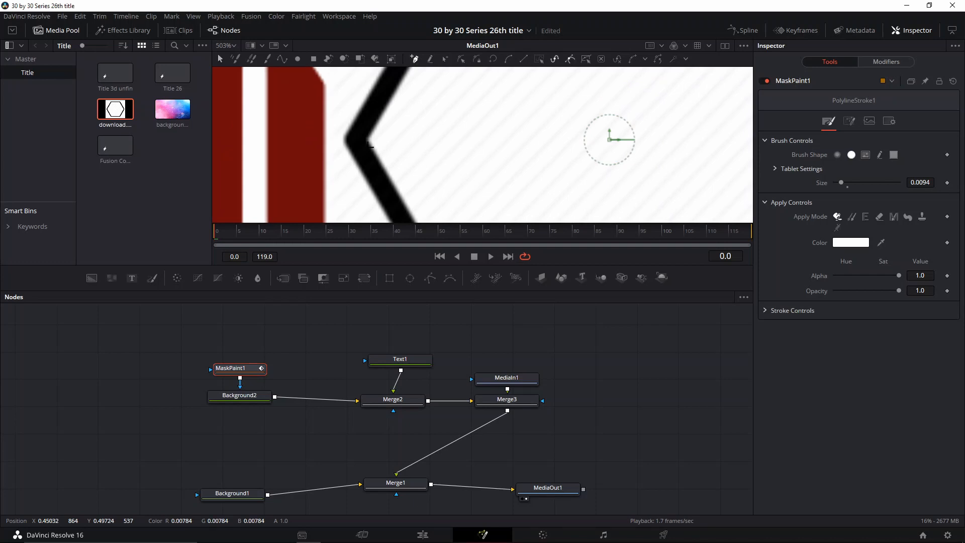
pyautogui.moveTo(425, 211); pyautogui.dragTo(387, 151)
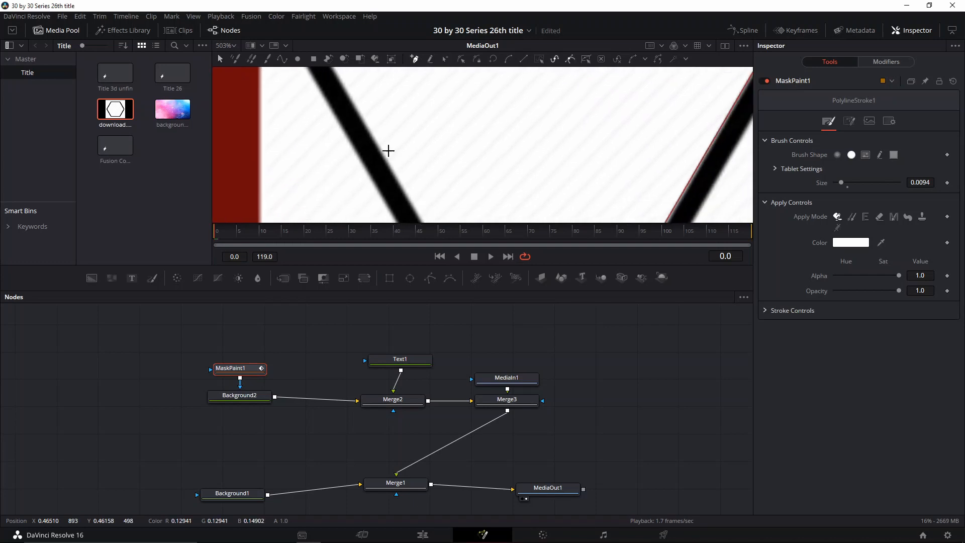
pyautogui.moveTo(410, 193); pyautogui.dragTo(389, 135)
pyautogui.click(401, 163)
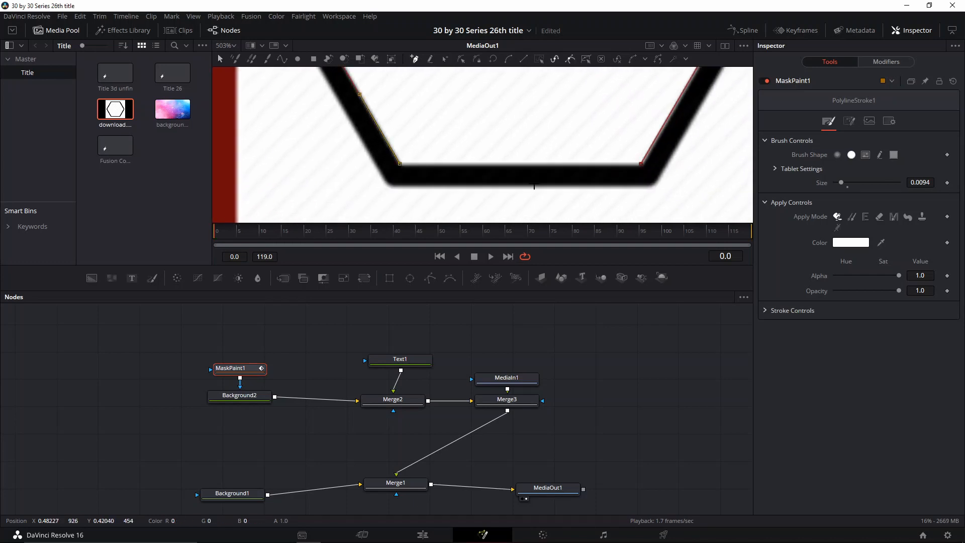
pyautogui.click(641, 163)
# - Delete the MediaIn1 hexagon reference image together with its Merge3 node
pyautogui.scroll(-5, 596, 153)
pyautogui.scroll(2, 524, 151)
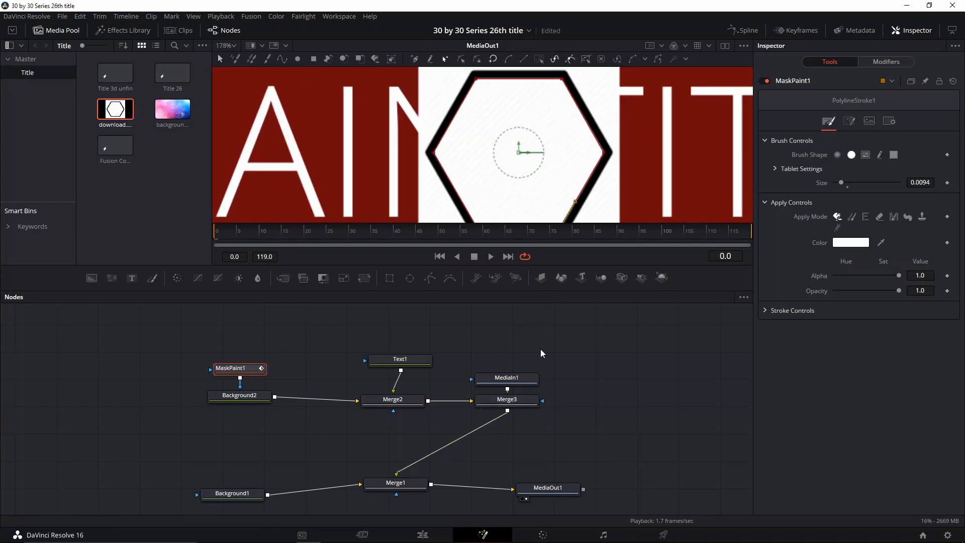
pyautogui.moveTo(541, 348); pyautogui.dragTo(500, 436)
pyautogui.press('Delete')
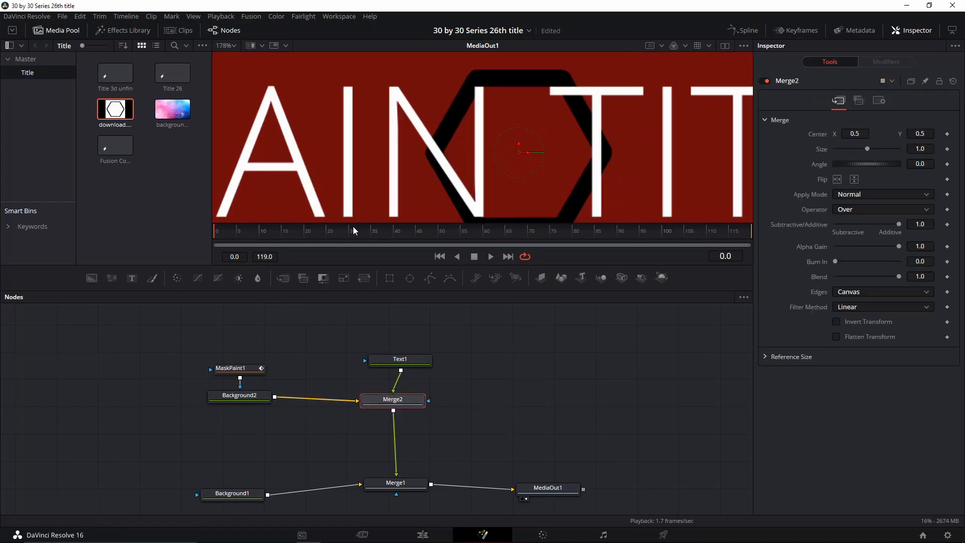
# - Move MaskPaint1 slightly away from Background2 and thin its hexagon stroke to a brush size of 0.00459
pyautogui.click(230, 367)
pyautogui.moveTo(229, 367); pyautogui.dragTo(233, 352)
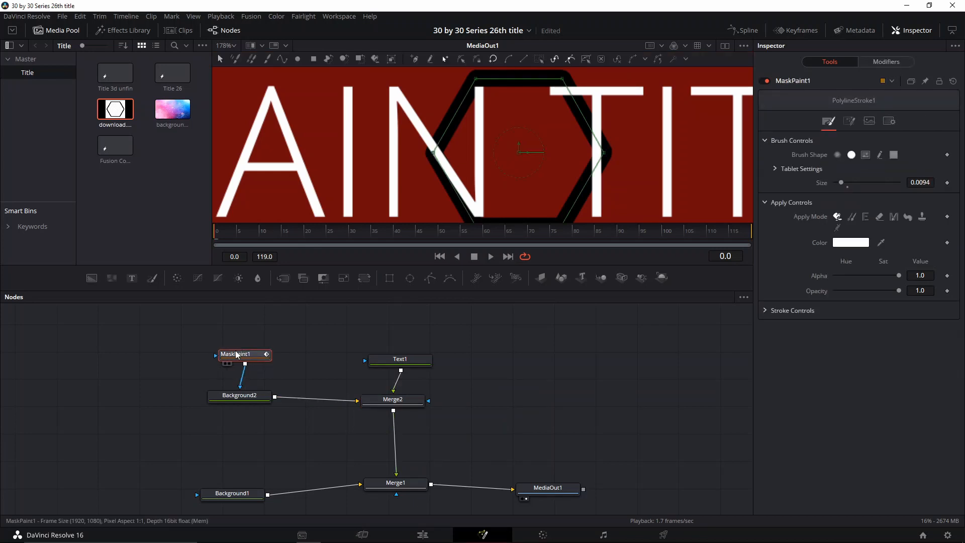
pyautogui.scroll(-2, 555, 162)
pyautogui.click(838, 185)
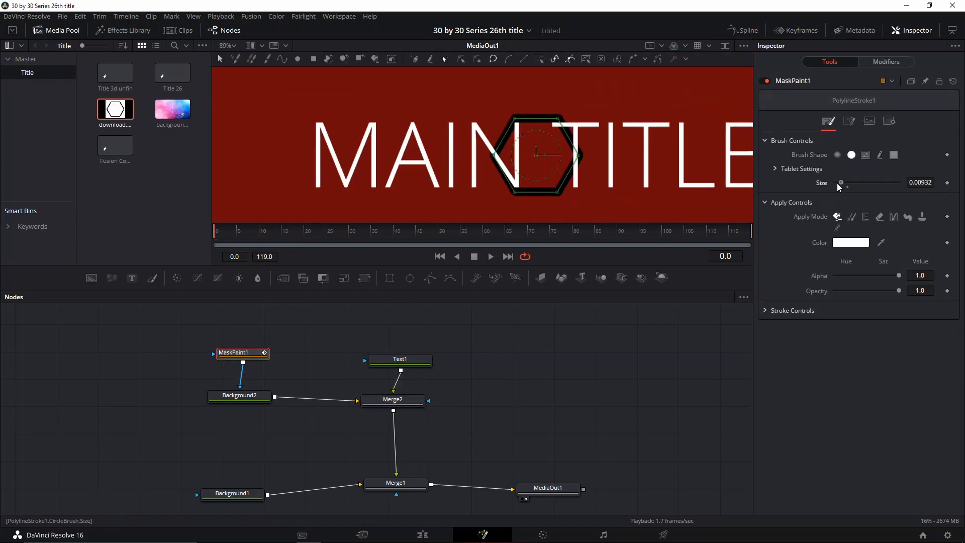
pyautogui.moveTo(835, 189); pyautogui.dragTo(823, 185)
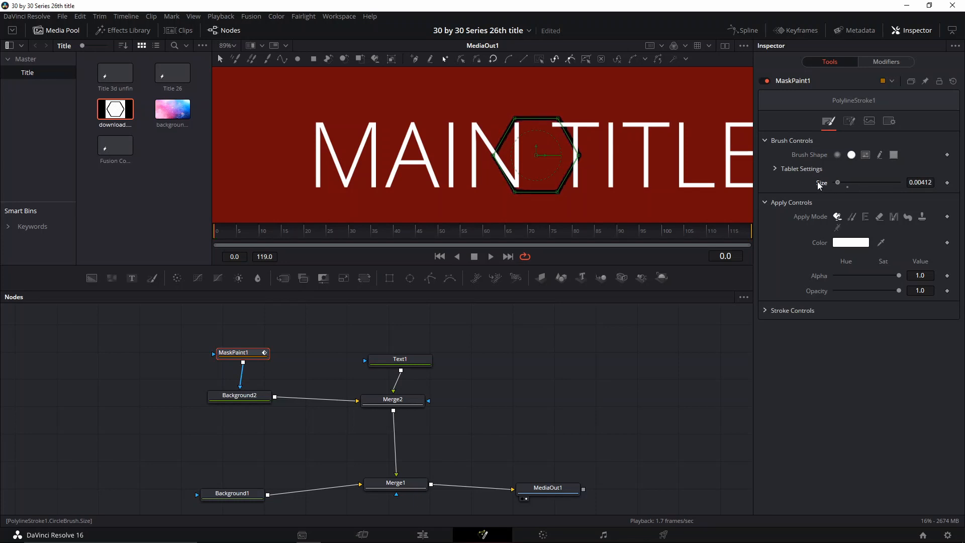
# - Insert a Transform node between Background2 and Merge2, and rearrange the hexagon's nodes to make room
pyautogui.click(239, 396)
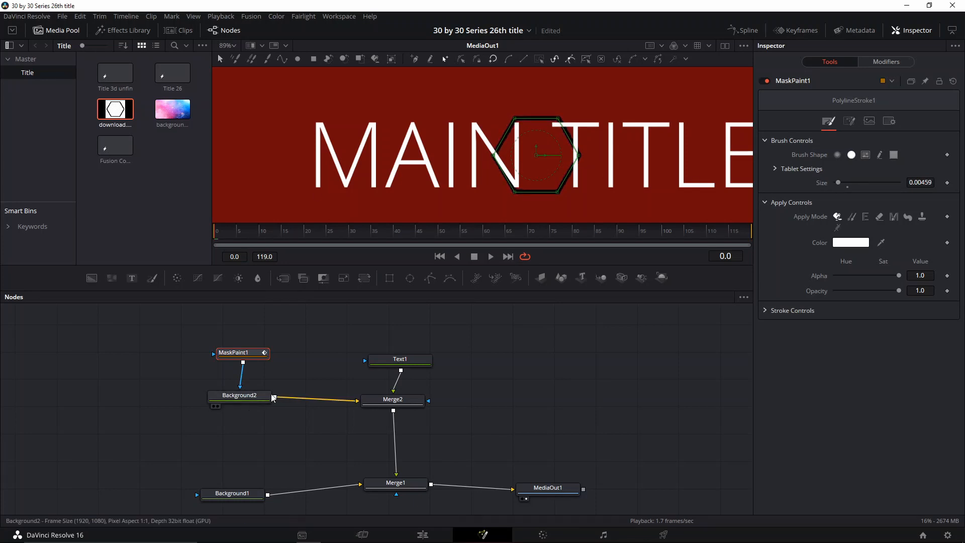
pyautogui.hotkey('shift', 'space')
pyautogui.write('TRANS')
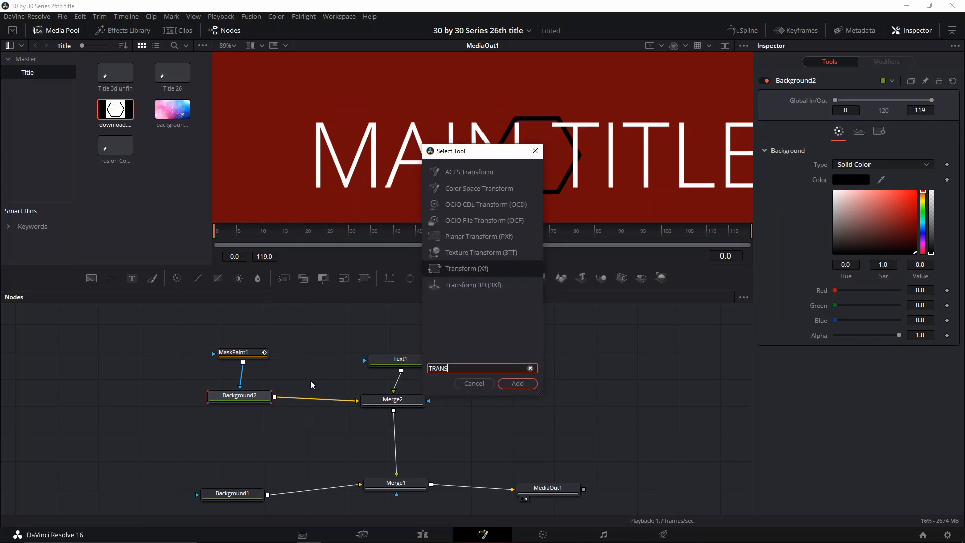
pyautogui.press('Return')
pyautogui.moveTo(321, 398); pyautogui.dragTo(204, 318)
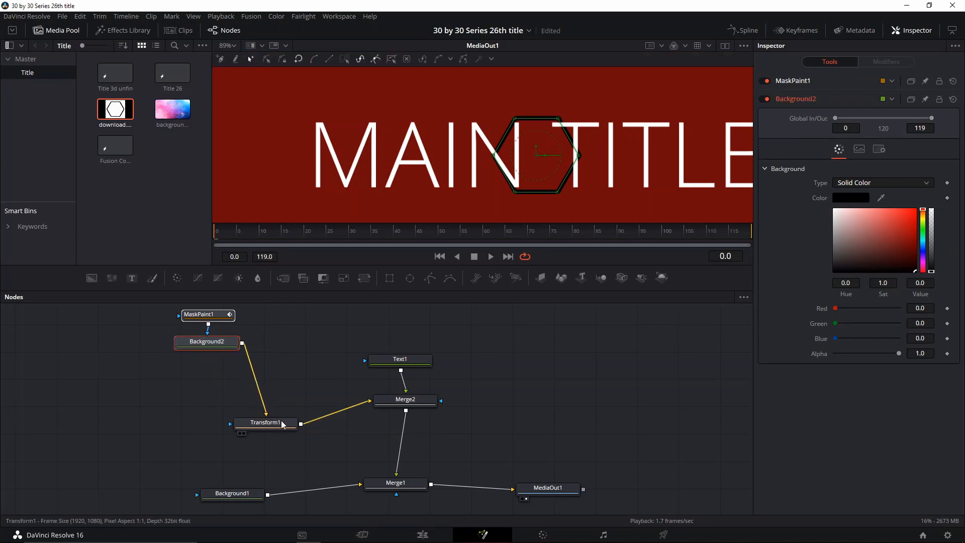
pyautogui.moveTo(274, 426); pyautogui.dragTo(257, 386)
# - Insert a 2D Duplicate node between Transform1 and Merge2
pyautogui.click(256, 386)
pyautogui.hotkey('shift', 'space')
pyautogui.write('D')
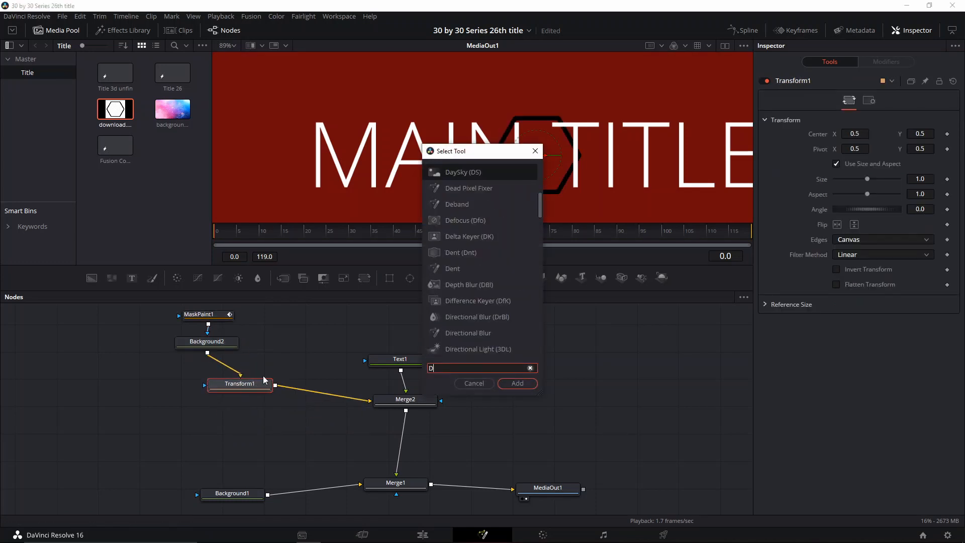
pyautogui.write('UP')
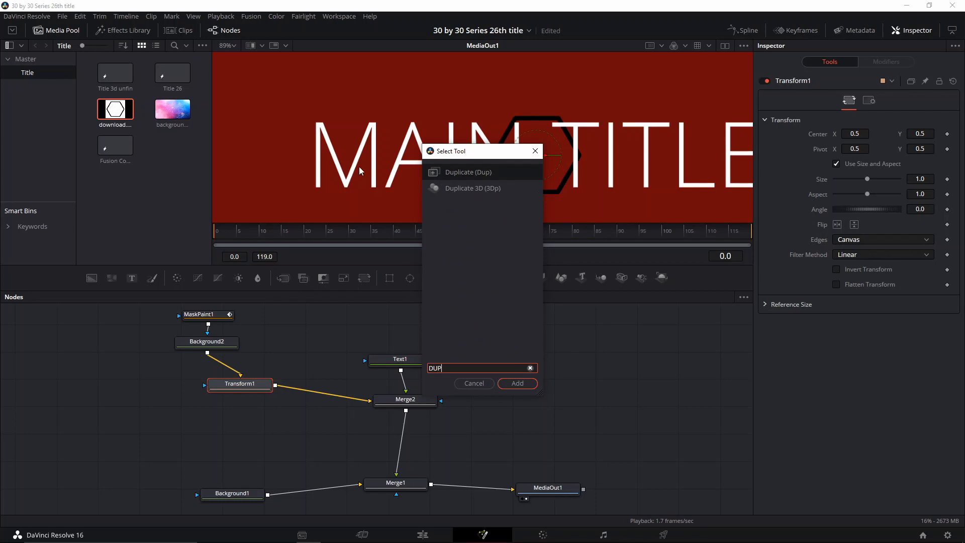
pyautogui.click(462, 174)
pyautogui.click(517, 383)
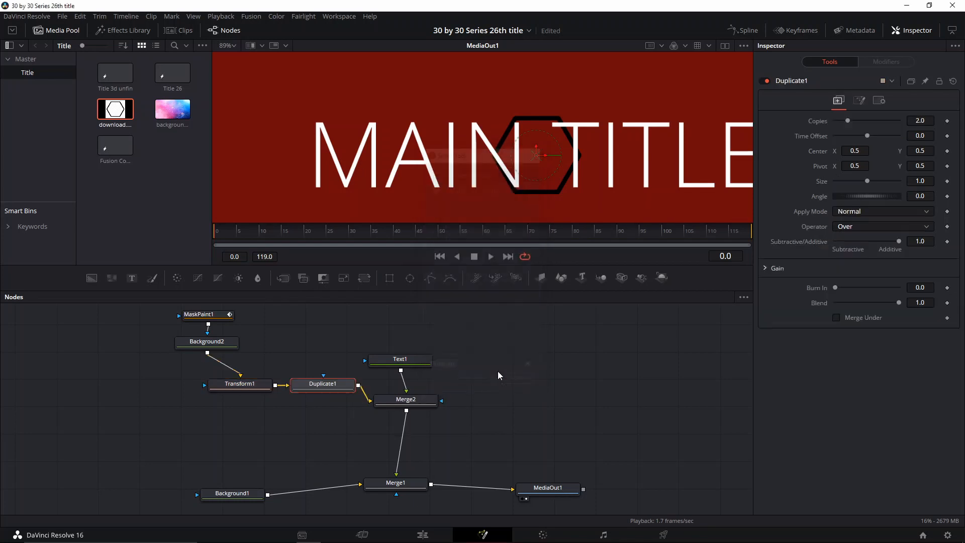
# - Animate Transform1's size from 0.0 at frame 0 to 1.857 at frame 15
pyautogui.click(240, 386)
pyautogui.hotkey('ctrl', 'f')
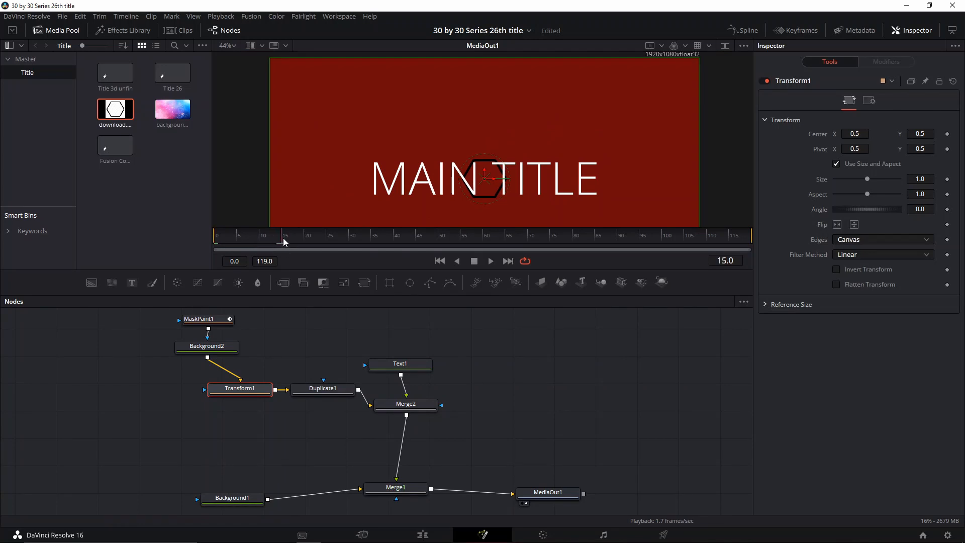
pyautogui.moveTo(866, 184)
pyautogui.mouseDown()
pyautogui.moveTo(880, 179)
pyautogui.moveTo(855, 184)
pyautogui.mouseUp()
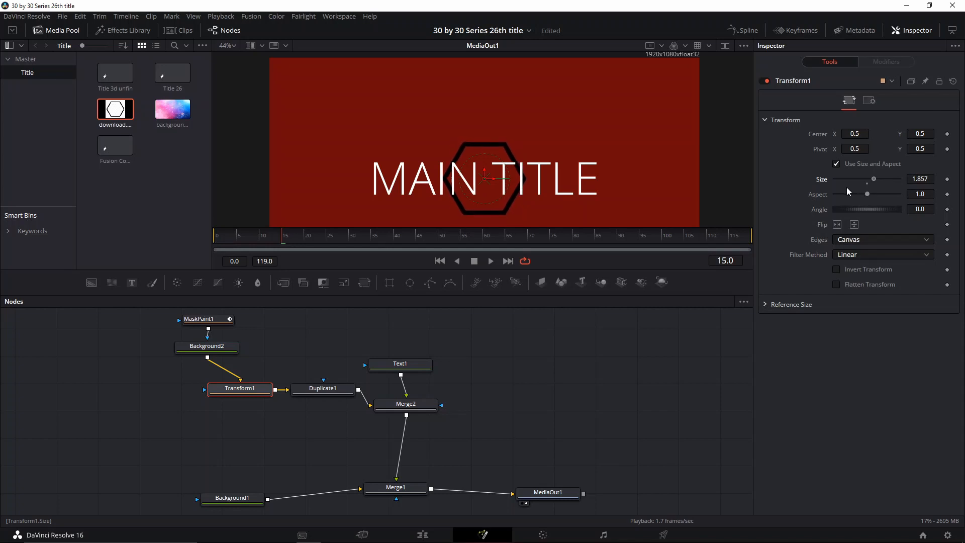
pyautogui.click(946, 180)
pyautogui.click(858, 178)
pyautogui.click(856, 177)
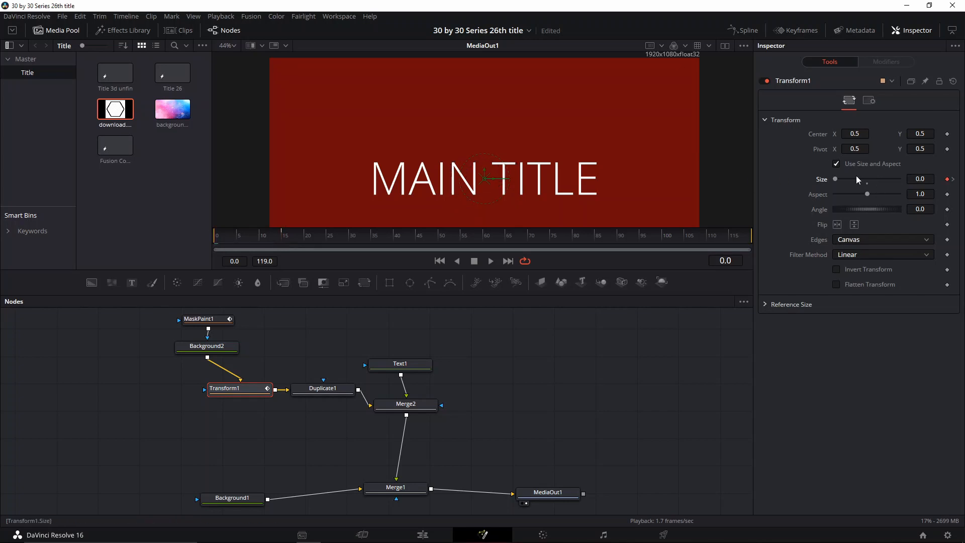
pyautogui.click(280, 238)
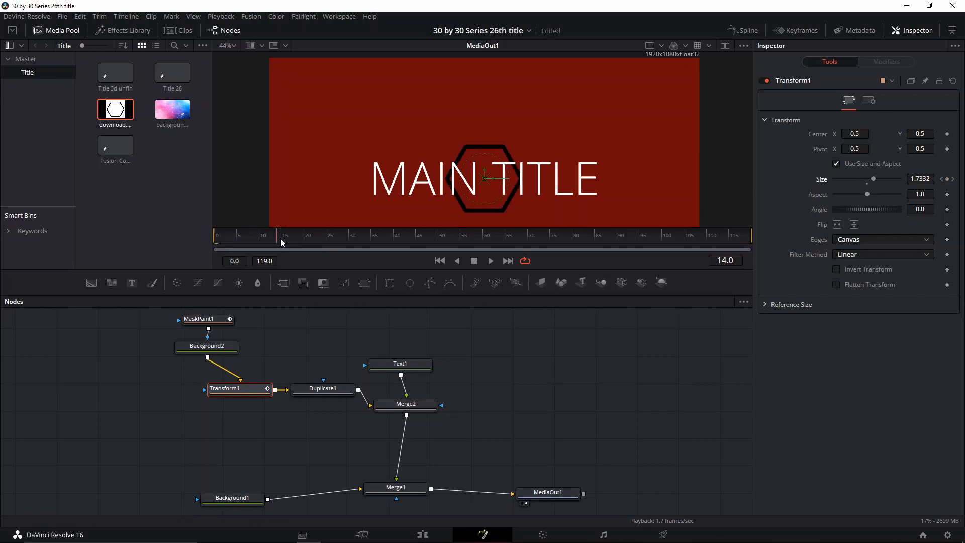
# - Set Duplicate1 to 3 copies with a time offset of -3.44, checking the spacing at frame 15
pyautogui.click(322, 388)
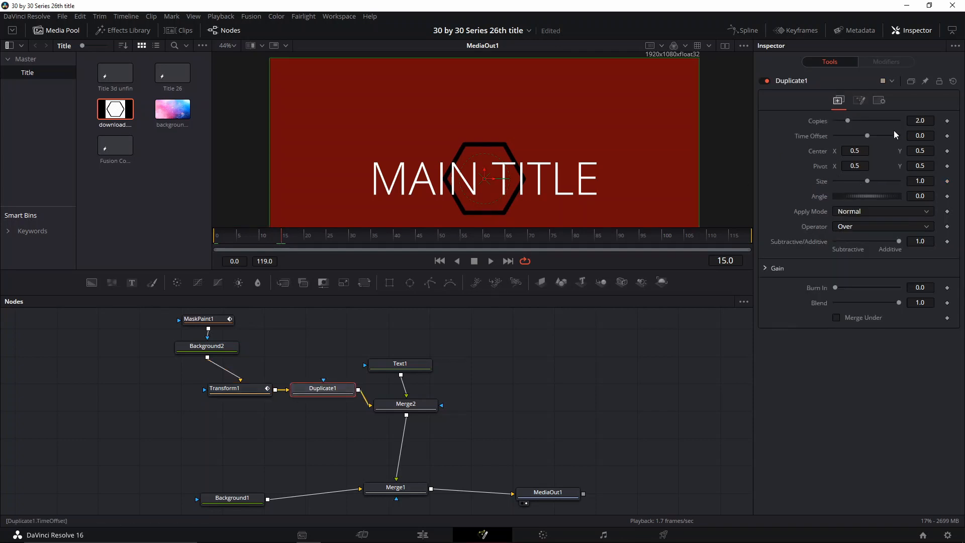
pyautogui.click(920, 121)
pyautogui.moveTo(870, 134); pyautogui.dragTo(857, 149)
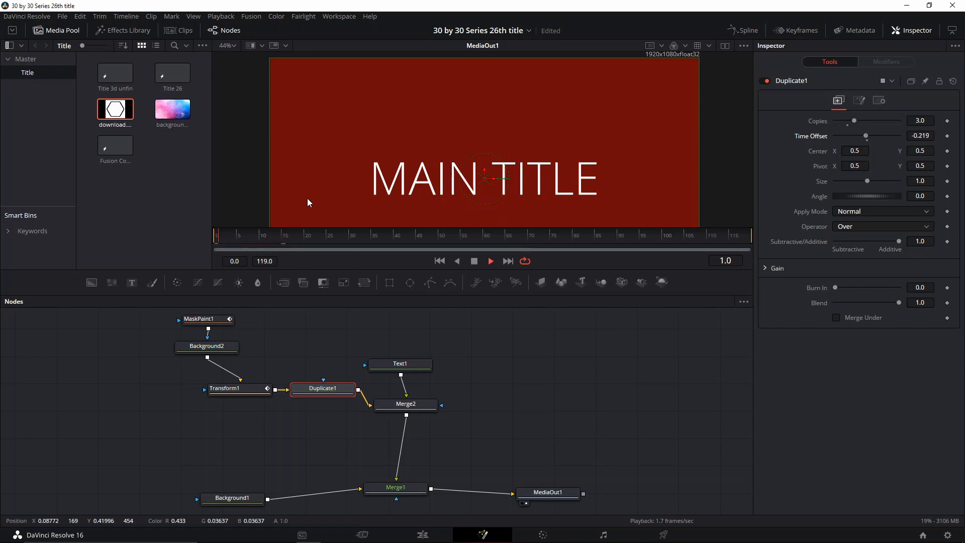
pyautogui.click(282, 240)
pyautogui.moveTo(281, 241); pyautogui.dragTo(282, 241)
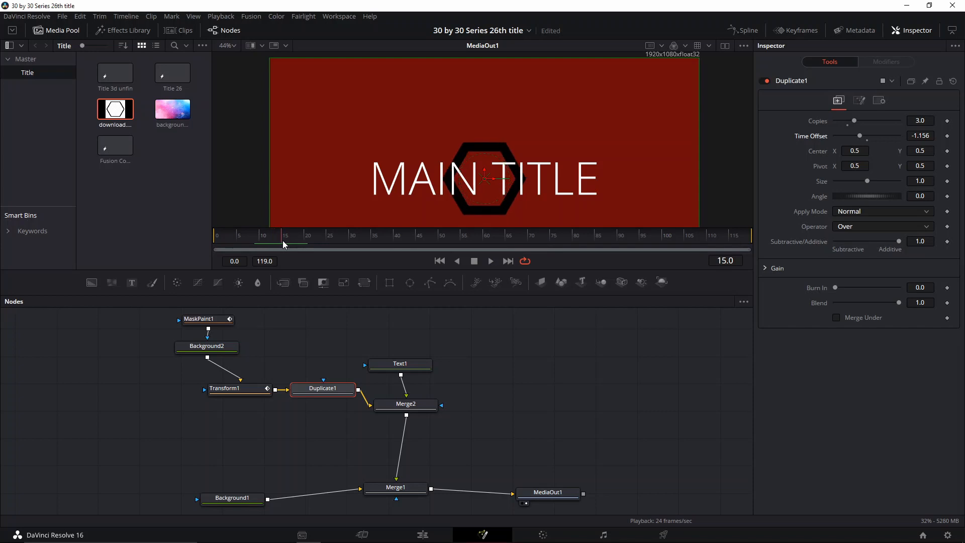
pyautogui.moveTo(859, 136); pyautogui.dragTo(843, 138)
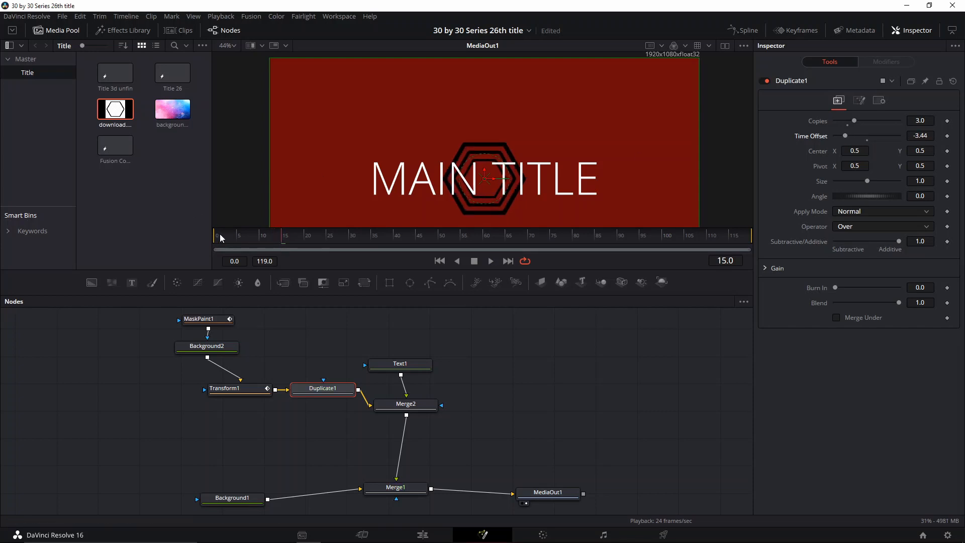
# - Play back the growing hexagons from the start of the composition and review them up to frame 15
pyautogui.moveTo(220, 237)
pyautogui.mouseDown()
pyautogui.moveTo(325, 238)
pyautogui.moveTo(218, 237)
pyautogui.mouseUp()
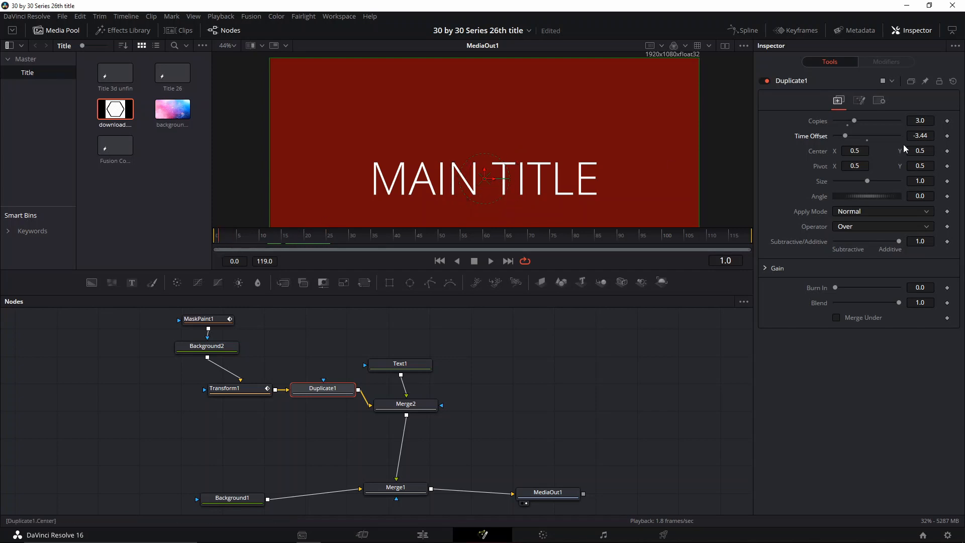
pyautogui.press('space')
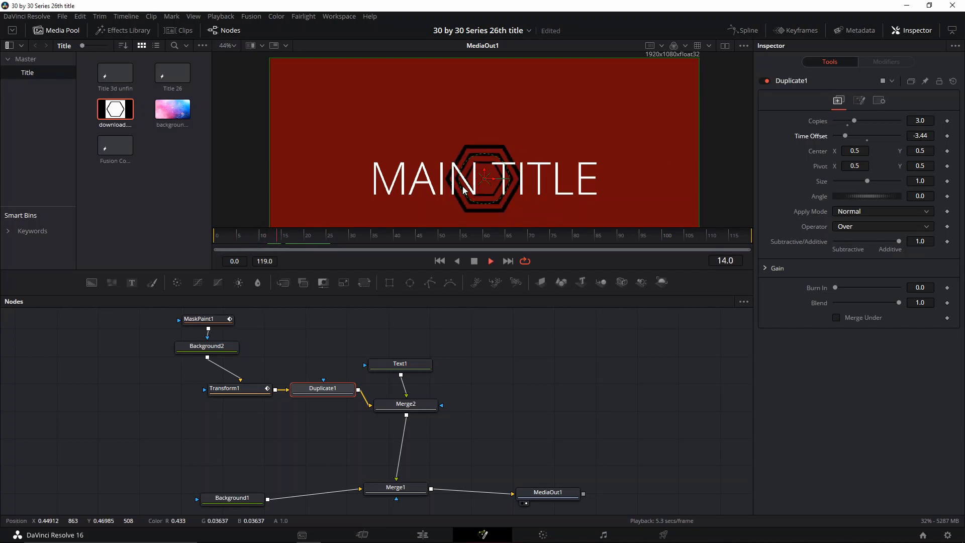
pyautogui.moveTo(252, 236); pyautogui.dragTo(279, 248)
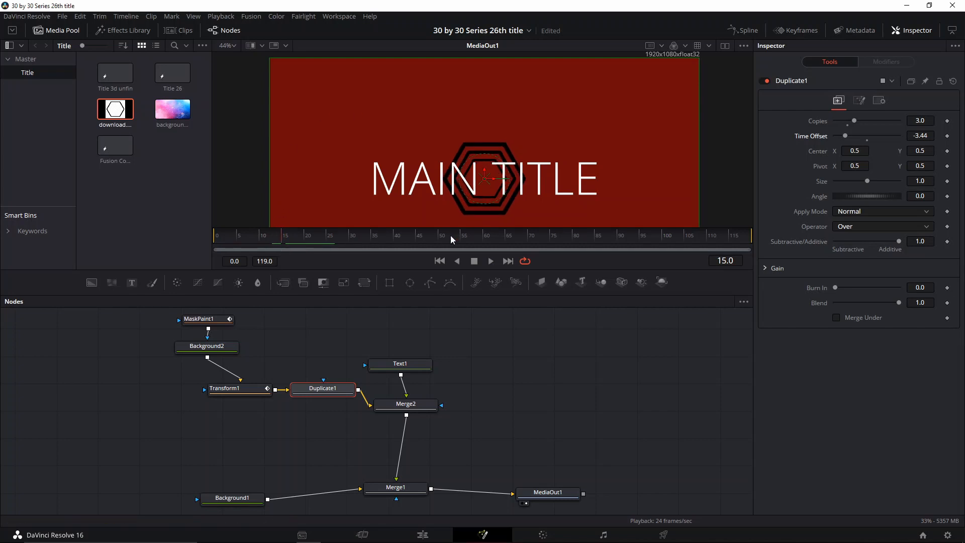
# - Shift the hexagon's node chain aside to make room and merge a new Background node between Duplicate1 and Merge2
pyautogui.moveTo(298, 341); pyautogui.dragTo(191, 419)
pyautogui.click(245, 373)
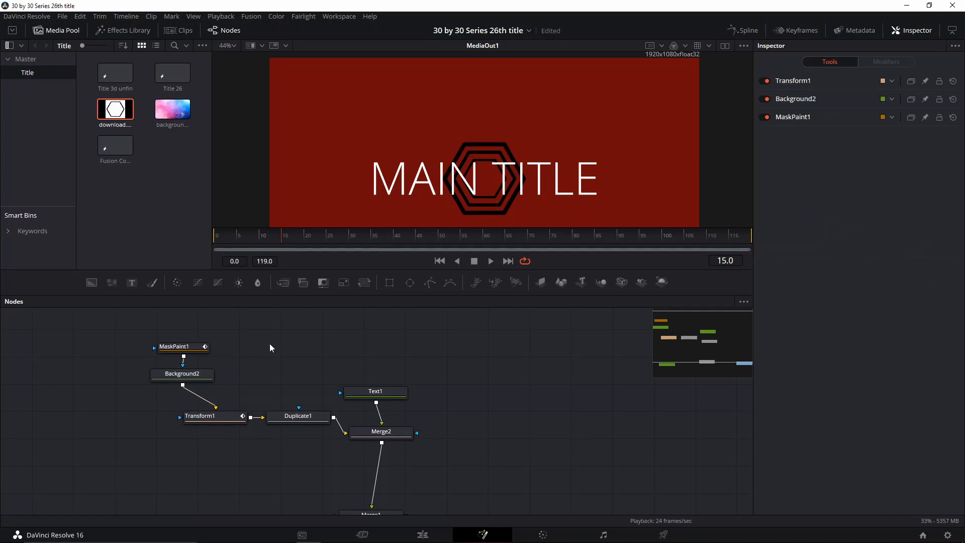
pyautogui.moveTo(320, 338); pyautogui.dragTo(236, 453)
pyautogui.moveTo(282, 412); pyautogui.dragTo(187, 398)
pyautogui.moveTo(91, 282); pyautogui.dragTo(241, 407)
pyautogui.moveTo(247, 370); pyautogui.dragTo(249, 341)
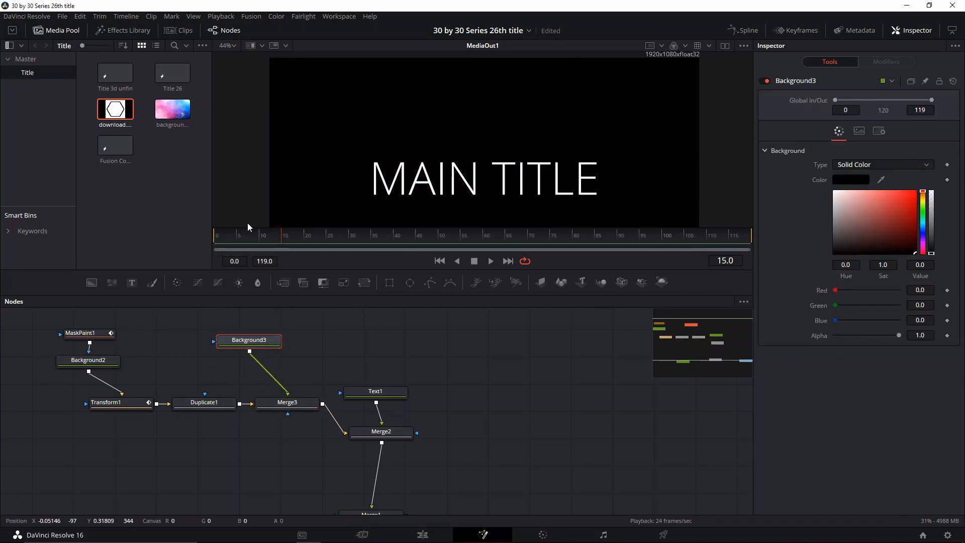
# - Add a Mask Paint node as the mask of Background3
pyautogui.hotkey('shift', 'space')
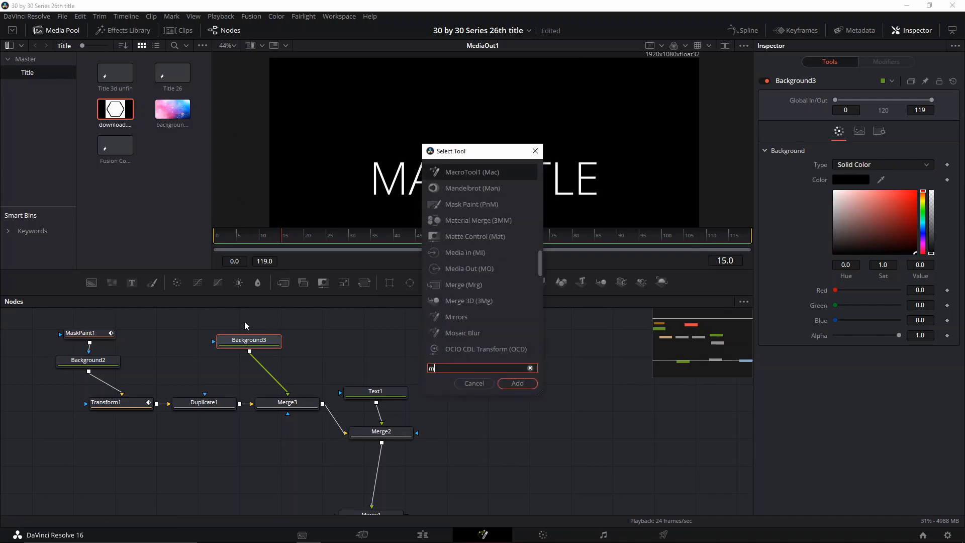
pyautogui.write('maskp')
pyautogui.press('Return')
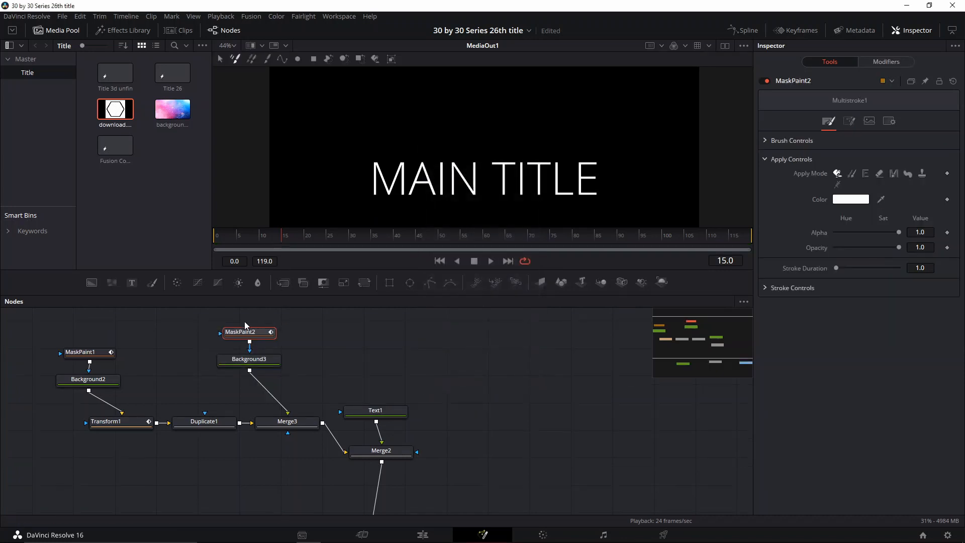
# - Trace the outer hexagon's two left sides on MaskPaint2 as a three-point polyline stroke with brush size 0.011
pyautogui.click(283, 59)
pyautogui.click(769, 142)
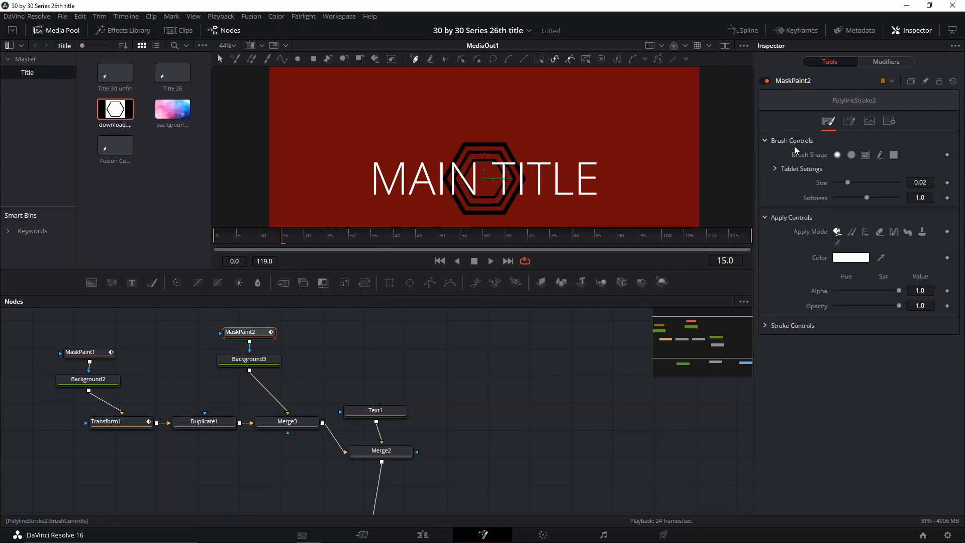
pyautogui.moveTo(848, 182); pyautogui.dragTo(844, 185)
pyautogui.scroll(5, 455, 211)
pyautogui.moveTo(565, 206)
pyautogui.mouseDown()
pyautogui.moveTo(492, 183)
pyautogui.moveTo(485, 169)
pyautogui.moveTo(524, 235)
pyautogui.mouseUp()
pyautogui.click(500, 186)
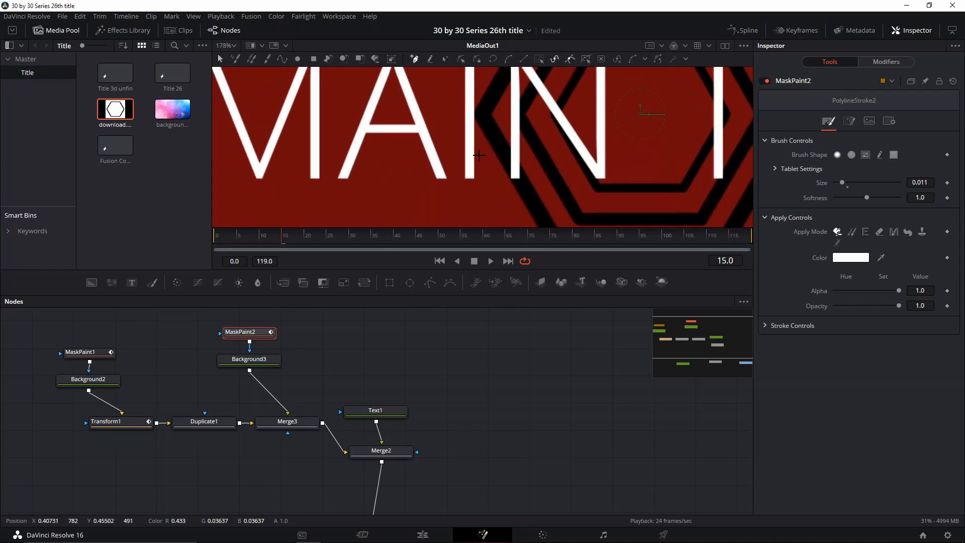
pyautogui.click(461, 115)
pyautogui.moveTo(460, 114)
pyautogui.mouseDown()
pyautogui.moveTo(442, 187)
pyautogui.moveTo(405, 248)
pyautogui.mouseUp()
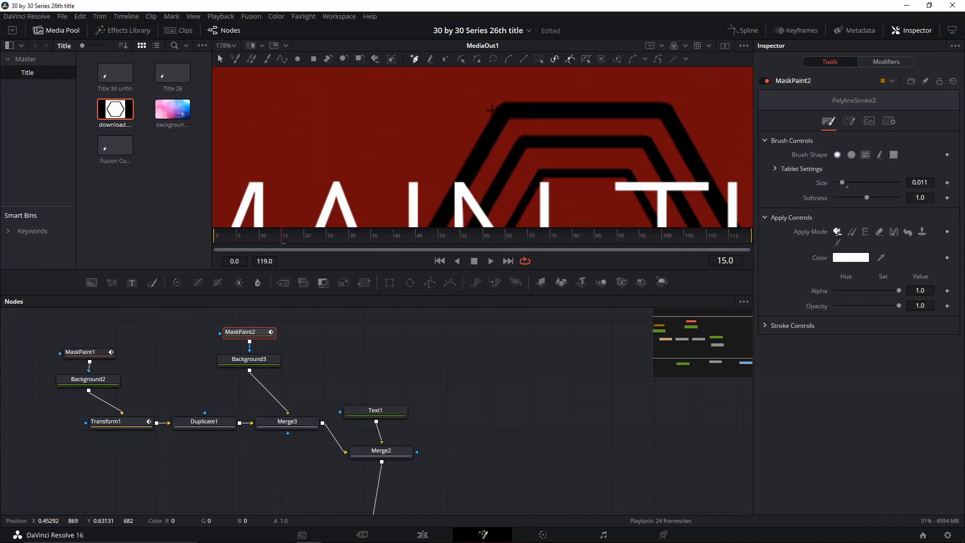
pyautogui.click(483, 106)
pyautogui.moveTo(492, 158); pyautogui.dragTo(543, 70)
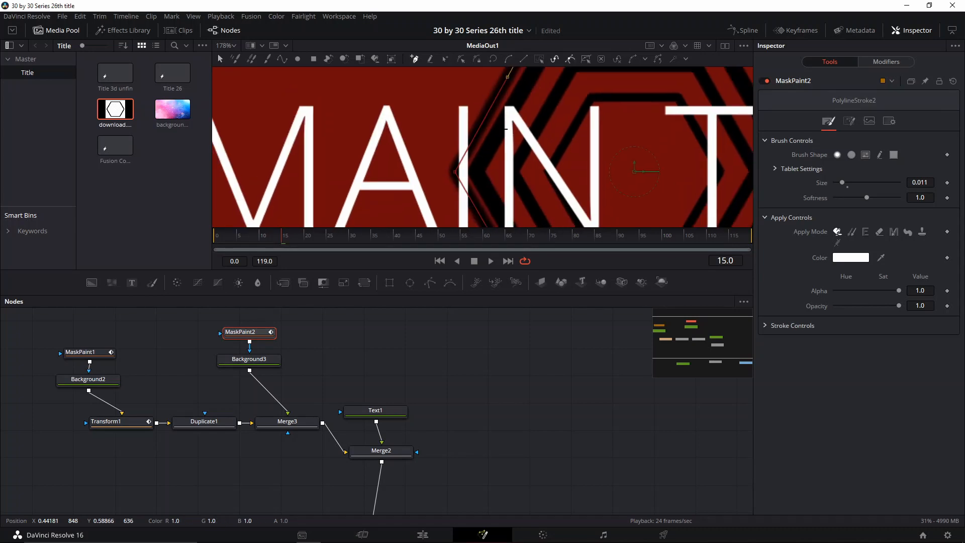
# - Change the chevron stroke to the hard circular brush shape and set its size to 0.0055
pyautogui.scroll(1, 478, 187)
pyautogui.moveTo(479, 186); pyautogui.dragTo(444, 160)
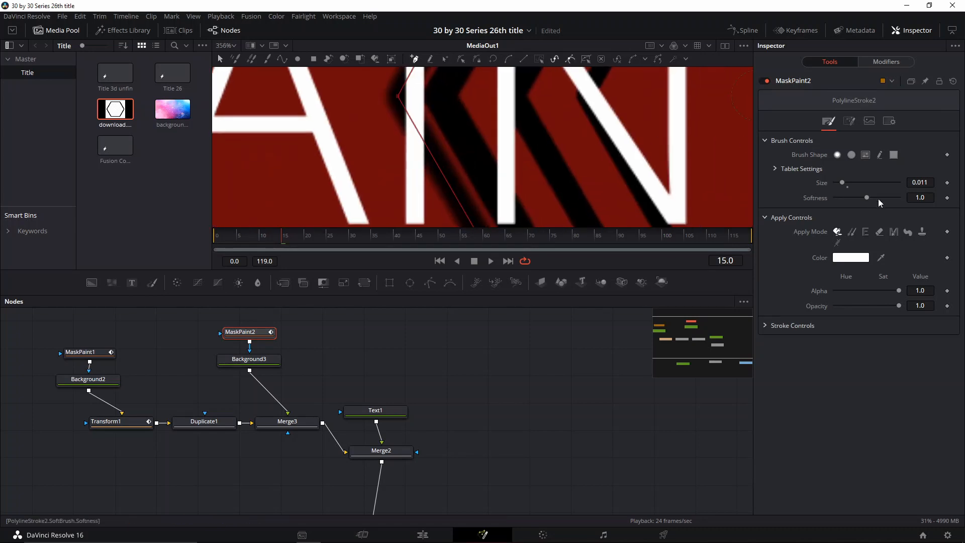
pyautogui.moveTo(864, 198); pyautogui.dragTo(779, 191)
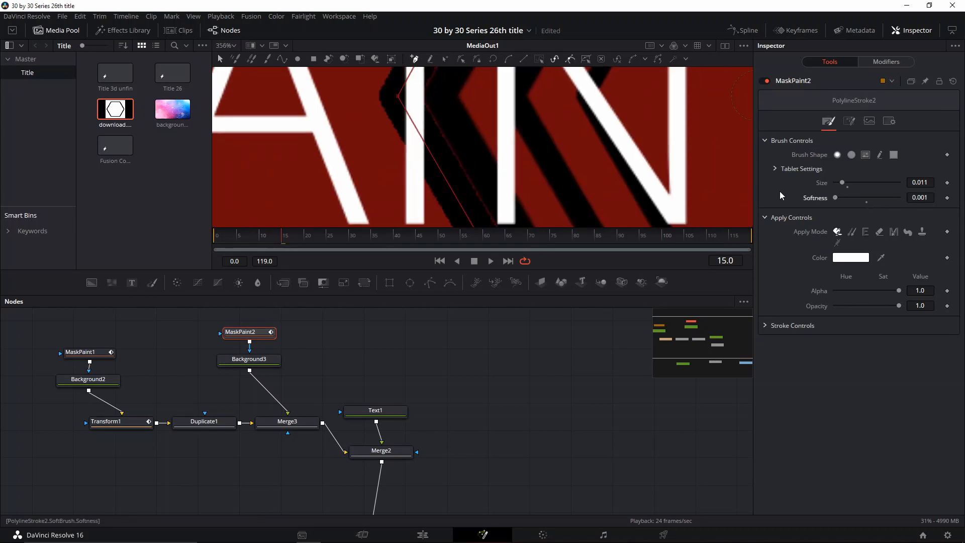
pyautogui.click(851, 155)
pyautogui.moveTo(850, 182); pyautogui.dragTo(840, 185)
# - Reposition the chevron's middle, lower and upper points so it runs evenly alongside the hexagon's left edges
pyautogui.moveTo(417, 114)
pyautogui.mouseDown()
pyautogui.moveTo(457, 156)
pyautogui.moveTo(427, 139)
pyautogui.mouseUp()
pyautogui.press('a')
pyautogui.press('c')
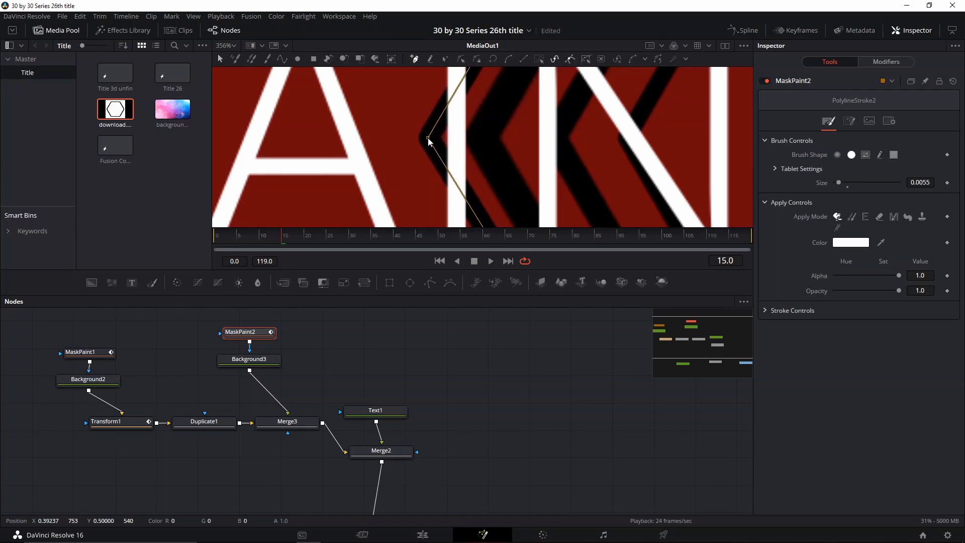
pyautogui.moveTo(546, 185); pyautogui.dragTo(492, 73)
pyautogui.moveTo(599, 223); pyautogui.dragTo(534, 124)
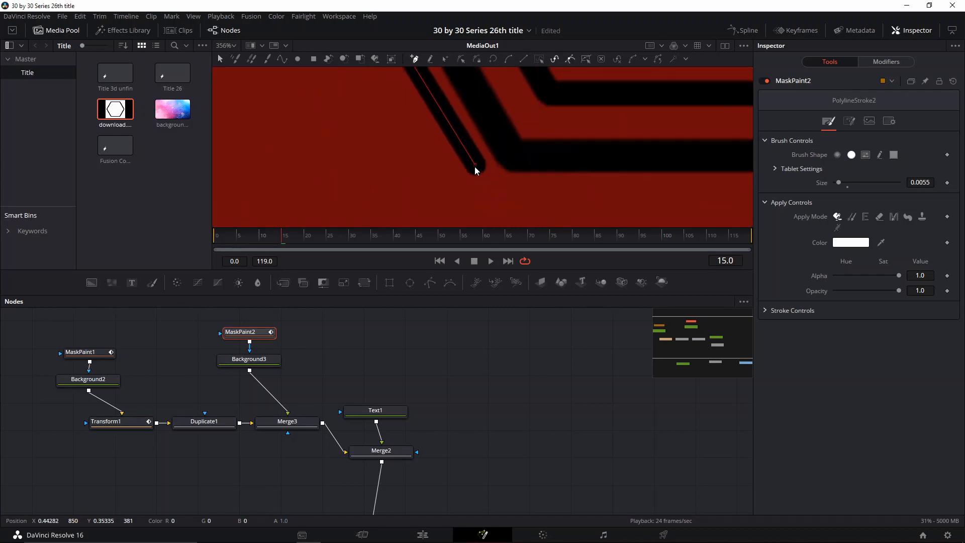
pyautogui.moveTo(478, 168); pyautogui.dragTo(469, 170)
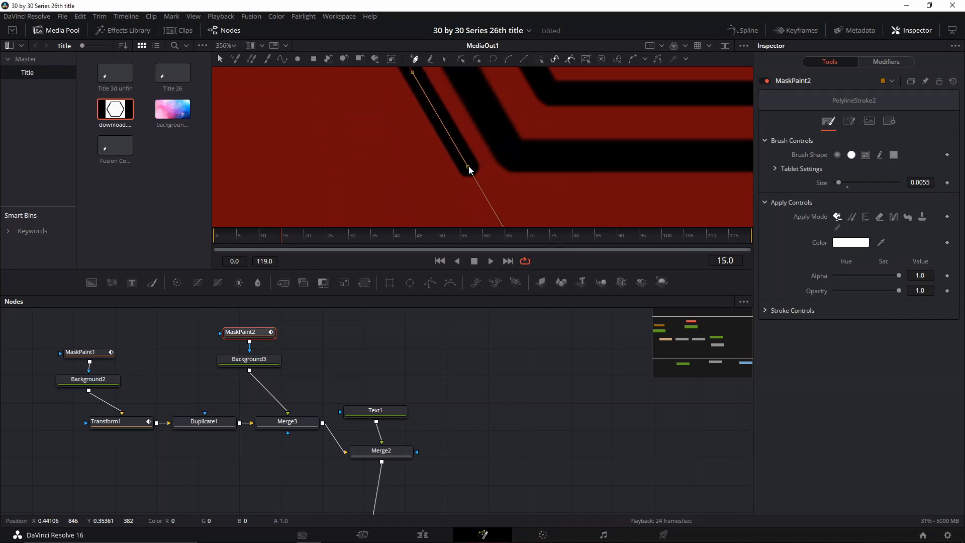
pyautogui.moveTo(504, 118); pyautogui.dragTo(514, 224)
pyautogui.moveTo(513, 83)
pyautogui.mouseDown()
pyautogui.moveTo(530, 265)
pyautogui.moveTo(511, 162)
pyautogui.moveTo(510, 269)
pyautogui.mouseUp()
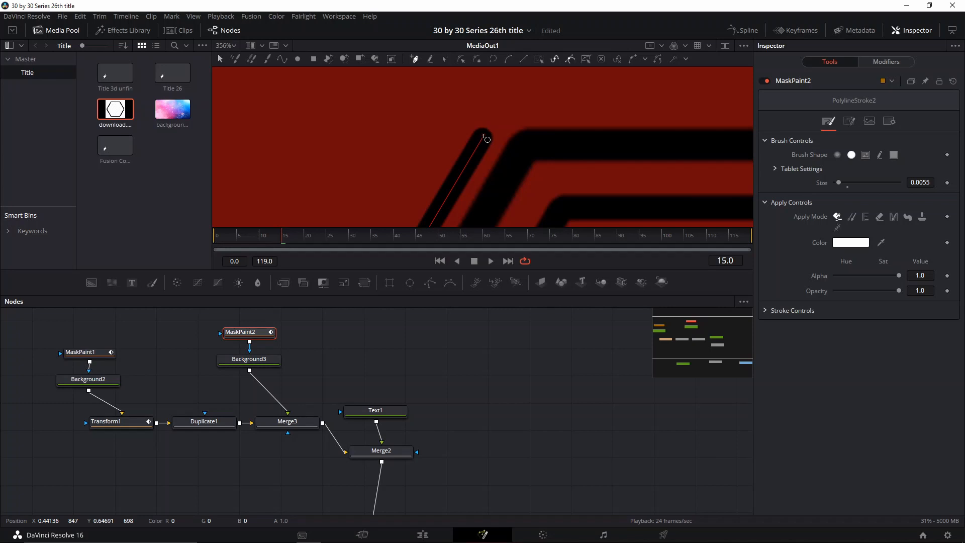
pyautogui.click(483, 136)
pyautogui.hotkey('ctrl', 'z')
pyautogui.moveTo(484, 134); pyautogui.dragTo(482, 140)
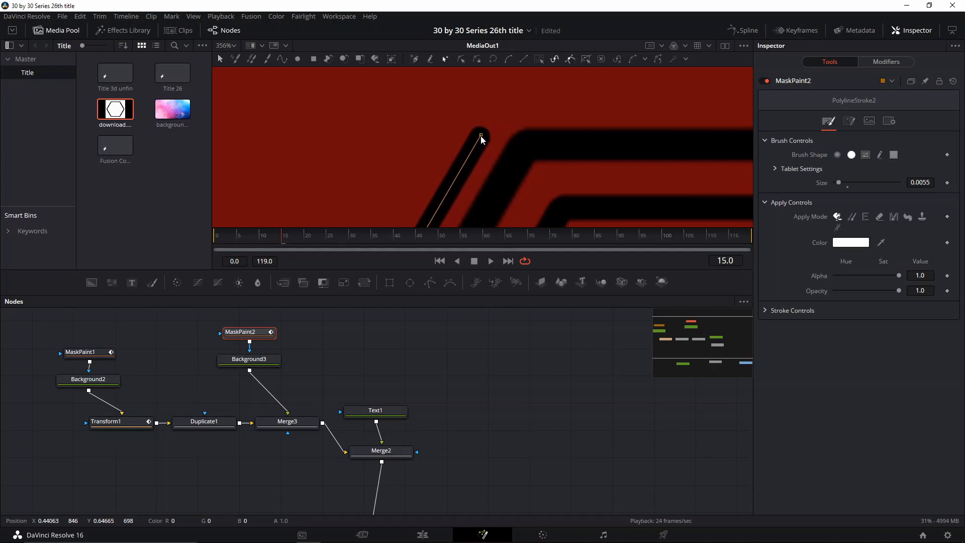
pyautogui.hotkey('ctrl', 'f')
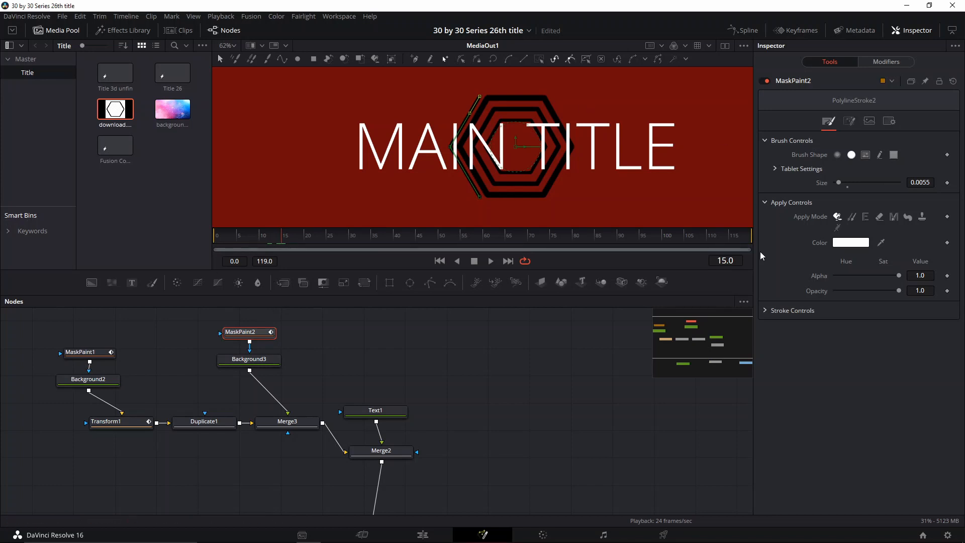
# - Keyframe the chevron stroke's center at frame 15 and move it onto the hexagon, at X 0.514061
pyautogui.click(774, 315)
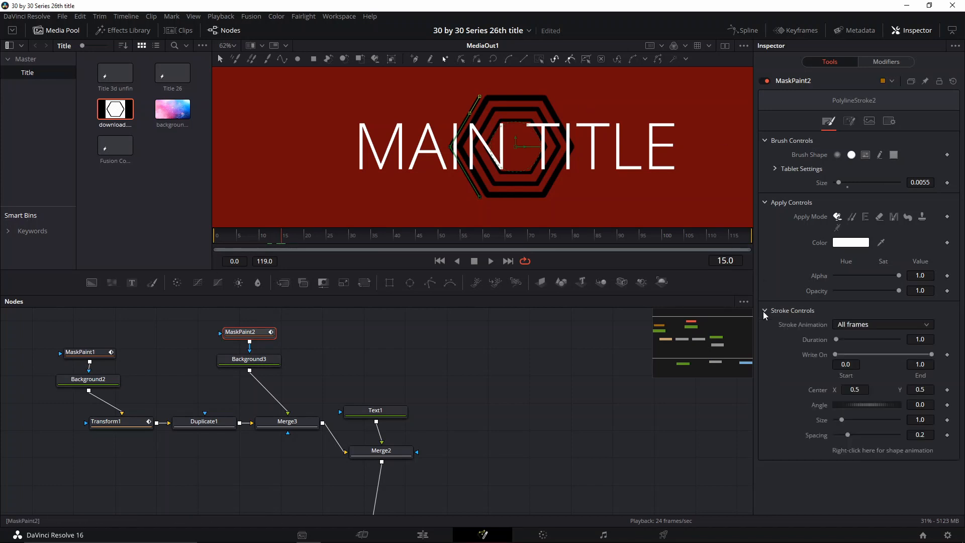
pyautogui.click(947, 390)
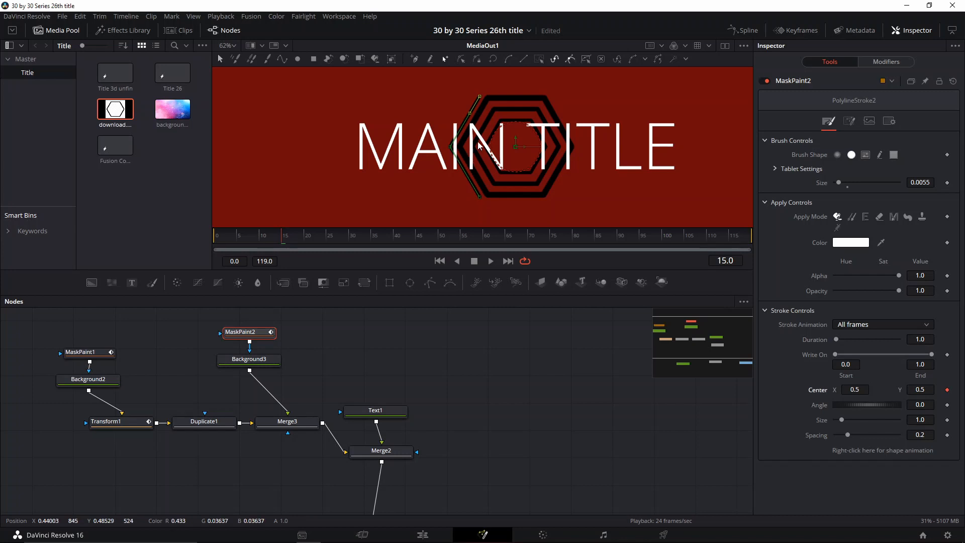
pyautogui.moveTo(523, 150); pyautogui.dragTo(532, 151)
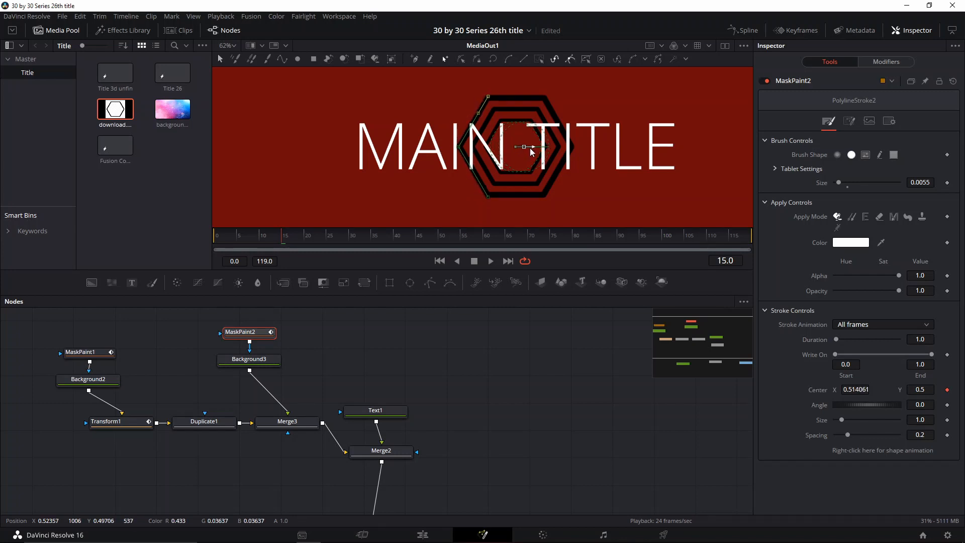
# - Fine-tune the chevron's end points so the stroke lies over the outer hexagon's left sides, and check its alignment
pyautogui.scroll(5, 467, 198)
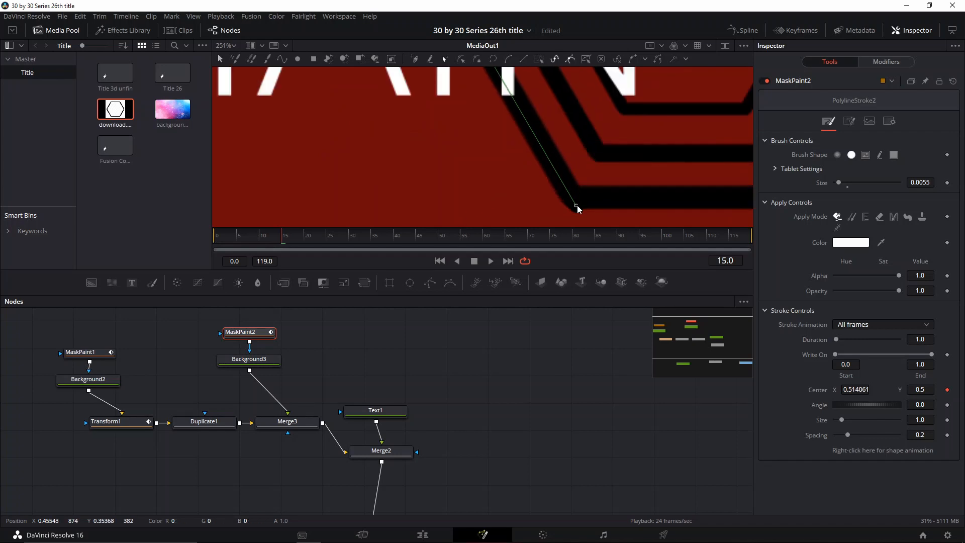
pyautogui.moveTo(578, 205); pyautogui.dragTo(572, 196)
pyautogui.moveTo(587, 151); pyautogui.dragTo(567, 229)
pyautogui.moveTo(561, 75); pyautogui.dragTo(545, 226)
pyautogui.moveTo(543, 96); pyautogui.dragTo(539, 195)
pyautogui.moveTo(530, 153)
pyautogui.mouseDown()
pyautogui.moveTo(530, 184)
pyautogui.moveTo(522, 91)
pyautogui.mouseUp()
pyautogui.scroll(-3, 522, 149)
pyautogui.scroll(4, 519, 160)
pyautogui.scroll(-2, 519, 161)
pyautogui.scroll(-4, 539, 177)
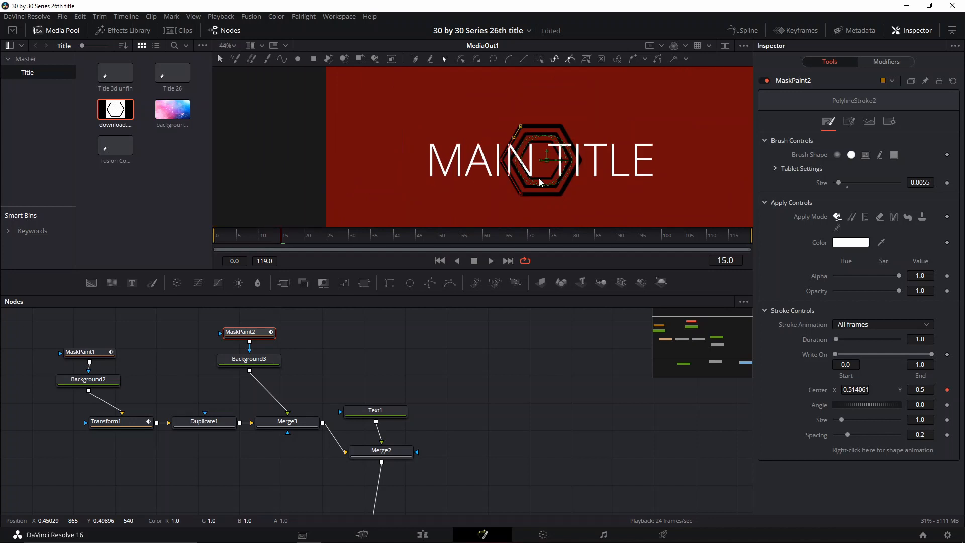
pyautogui.scroll(2, 539, 179)
pyautogui.scroll(-1, 539, 179)
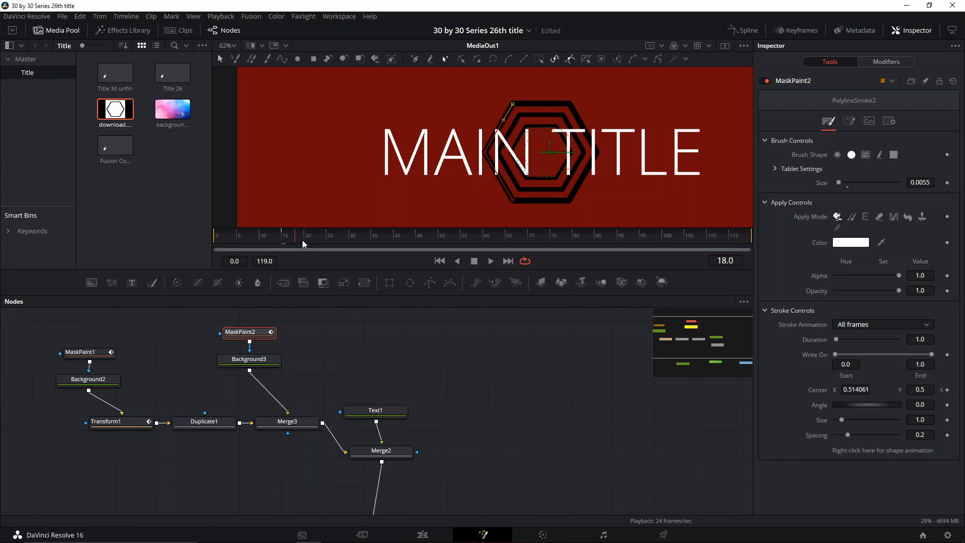
# - At frame 22, slide the chevron to center X 0.287427 beside the title, and return to frame 15
pyautogui.moveTo(312, 241); pyautogui.dragTo(315, 240)
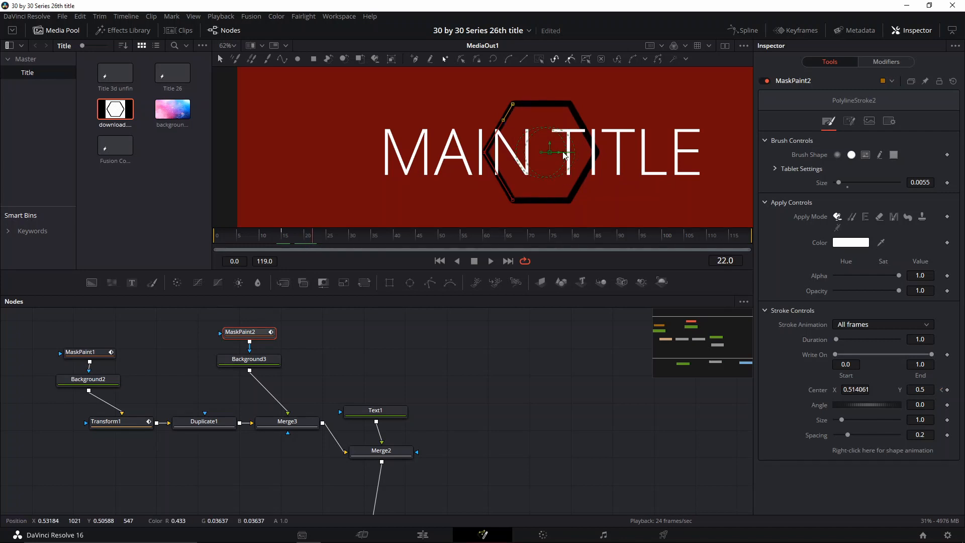
pyautogui.moveTo(561, 156); pyautogui.dragTo(423, 160)
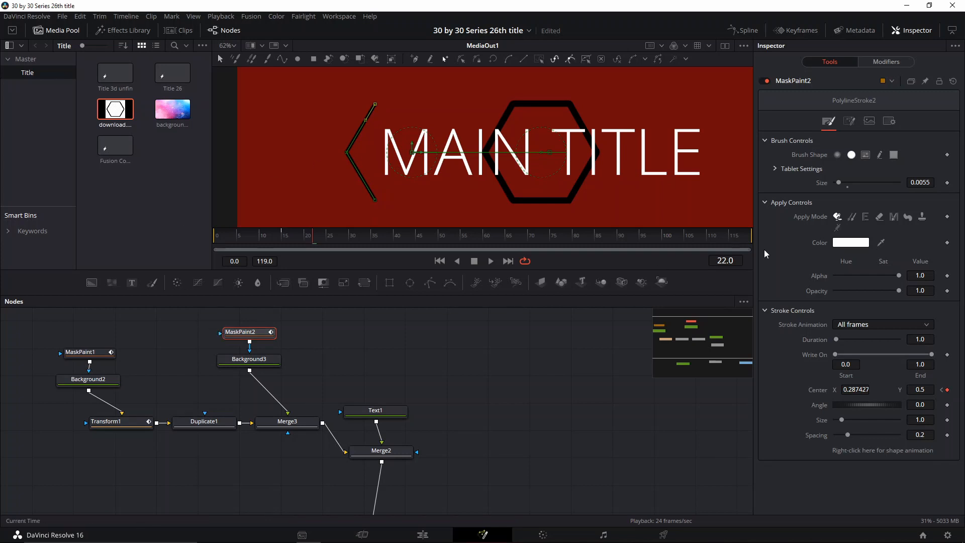
pyautogui.moveTo(314, 241); pyautogui.dragTo(283, 243)
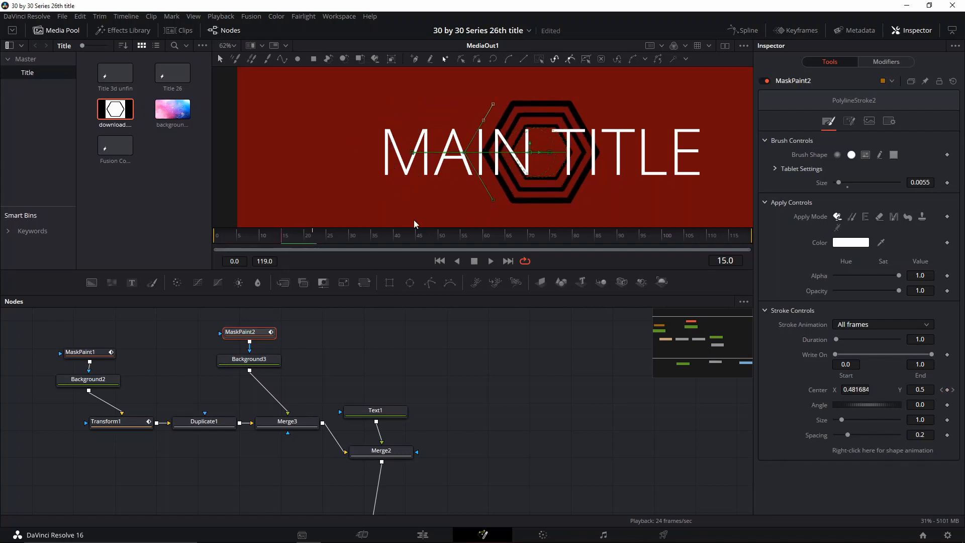
# - Keyframe the chevron stroke's alpha at 0.0 on frame 14 and 1.0 on frame 15
pyautogui.click(948, 276)
pyautogui.press('Left')
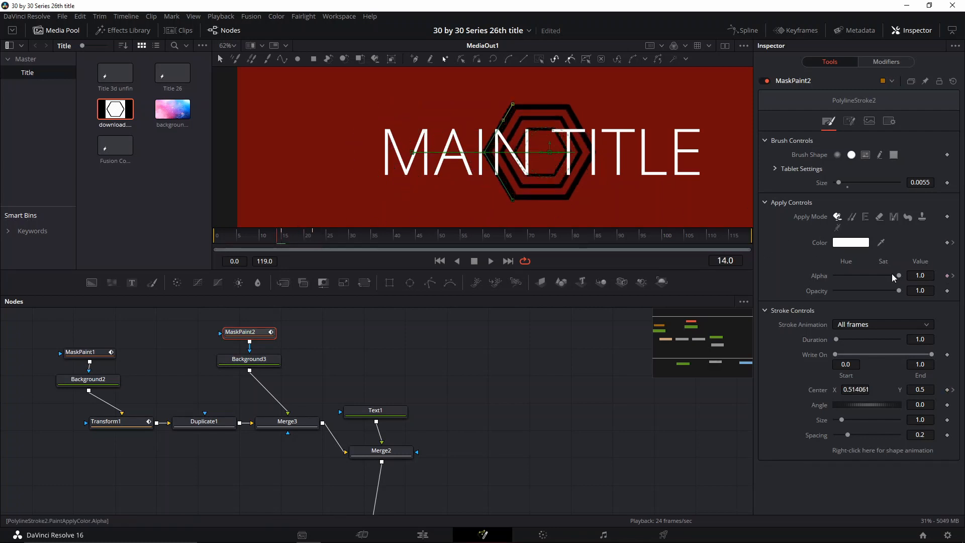
pyautogui.moveTo(900, 277); pyautogui.dragTo(704, 295)
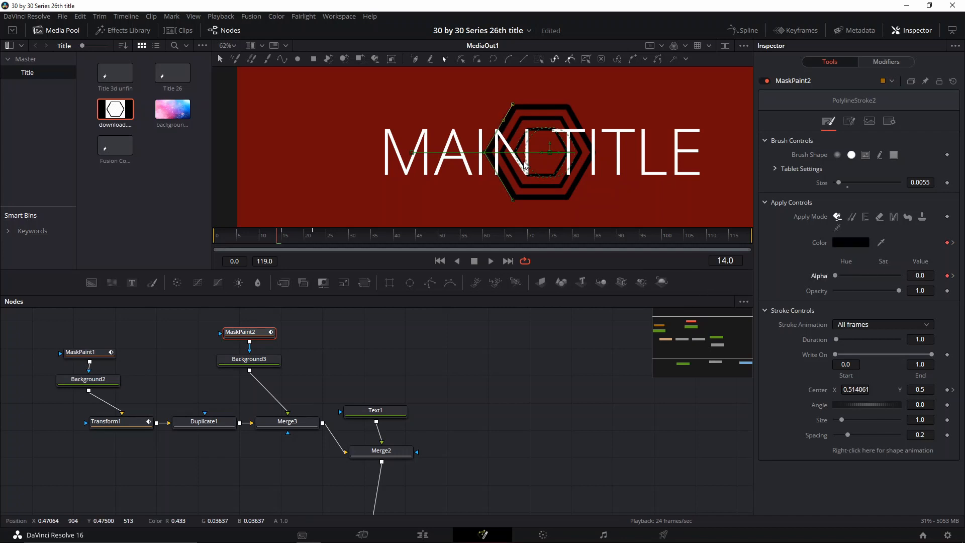
pyautogui.press('Right')
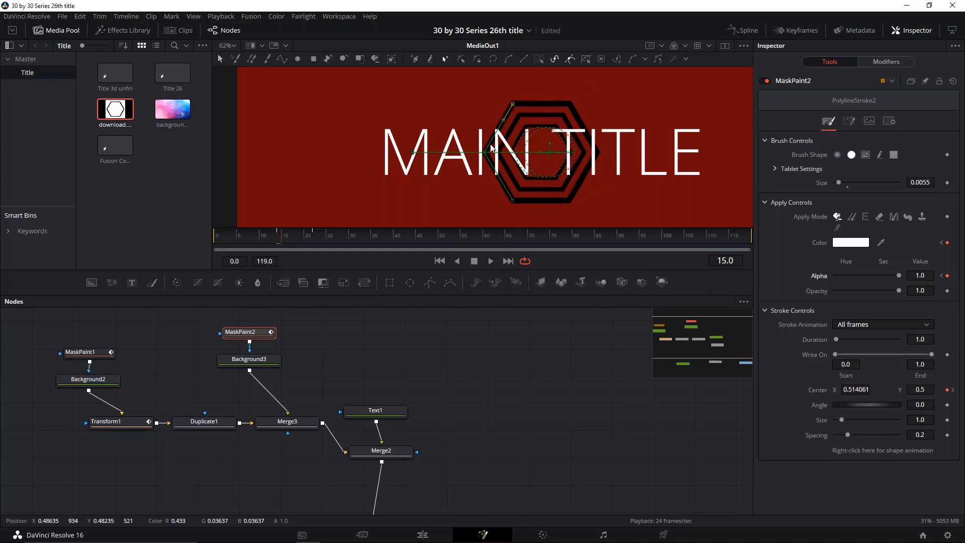
# - Keyframe the chevron's alpha at 1.0 where its slide ends and 0.0 at frame 27, and replay the animation from about frame 13
pyautogui.click(315, 238)
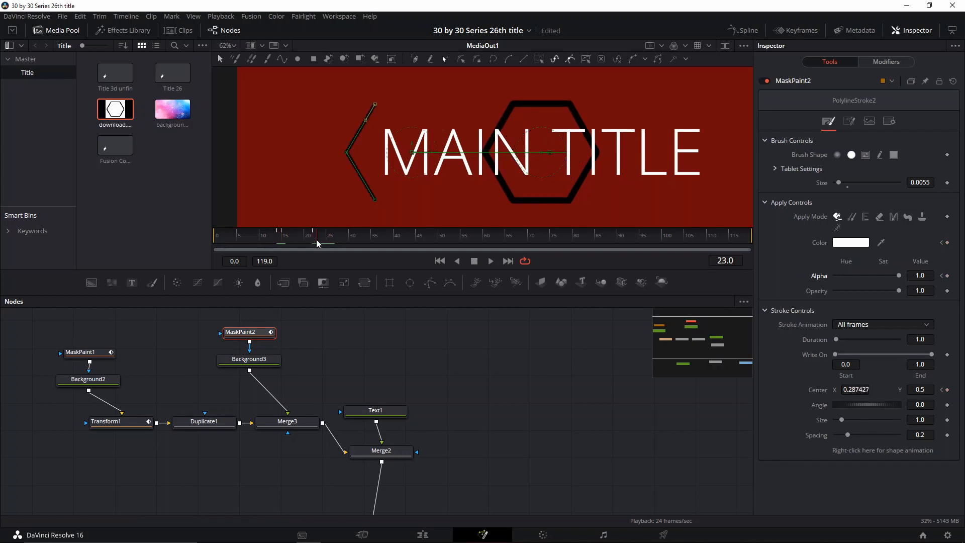
pyautogui.click(947, 275)
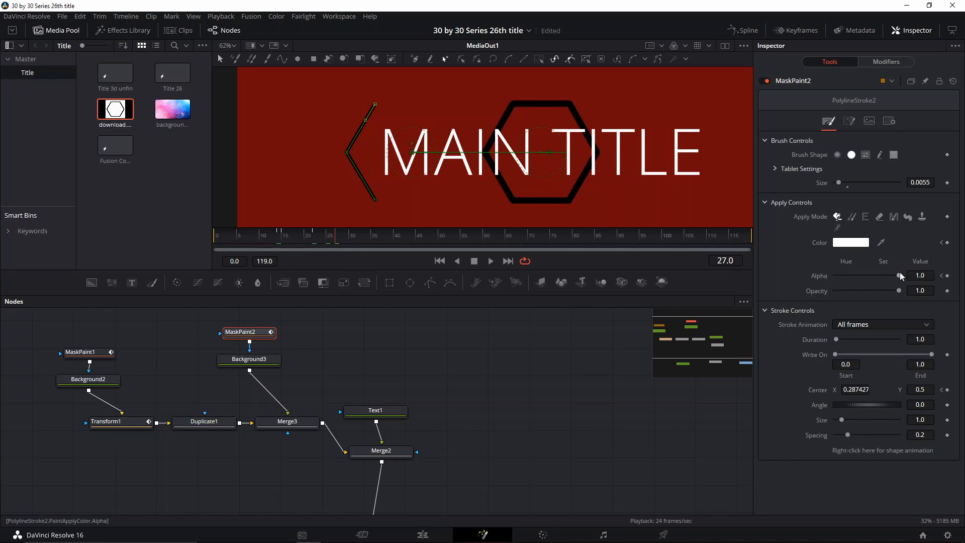
pyautogui.moveTo(900, 276); pyautogui.dragTo(812, 280)
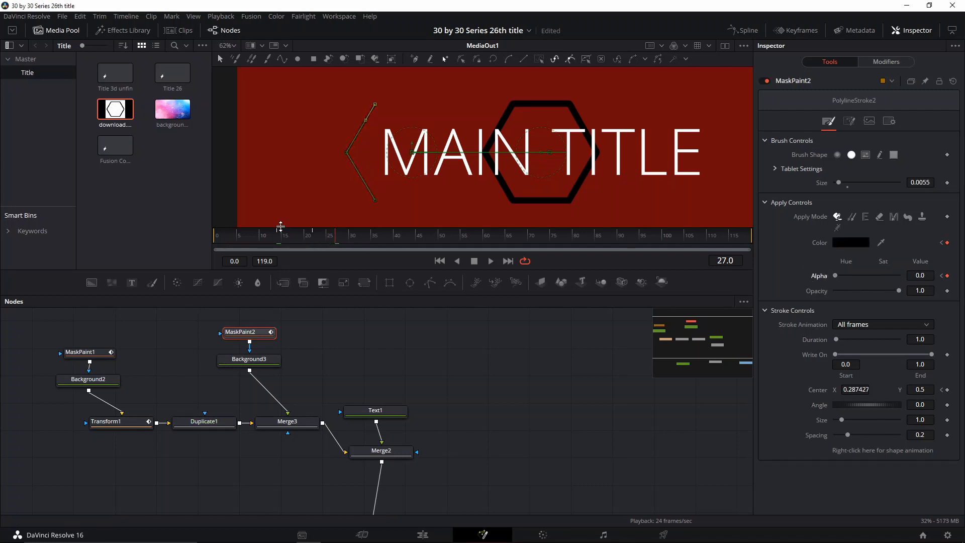
pyautogui.moveTo(282, 232)
pyautogui.mouseDown()
pyautogui.moveTo(319, 246)
pyautogui.moveTo(274, 238)
pyautogui.mouseUp()
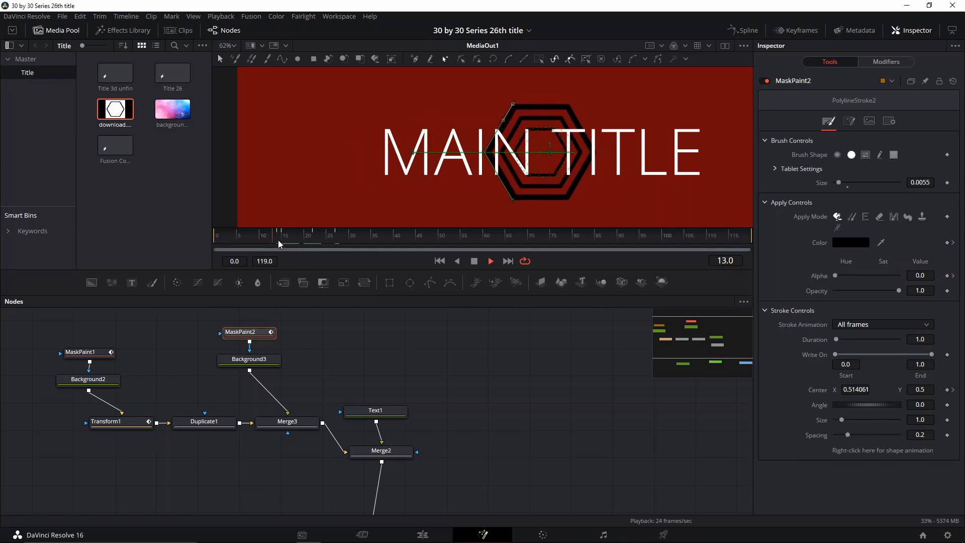
# - Replay the slide, return to frame 15, and add a Duplicate node after the chevron's Background3
pyautogui.press('space')
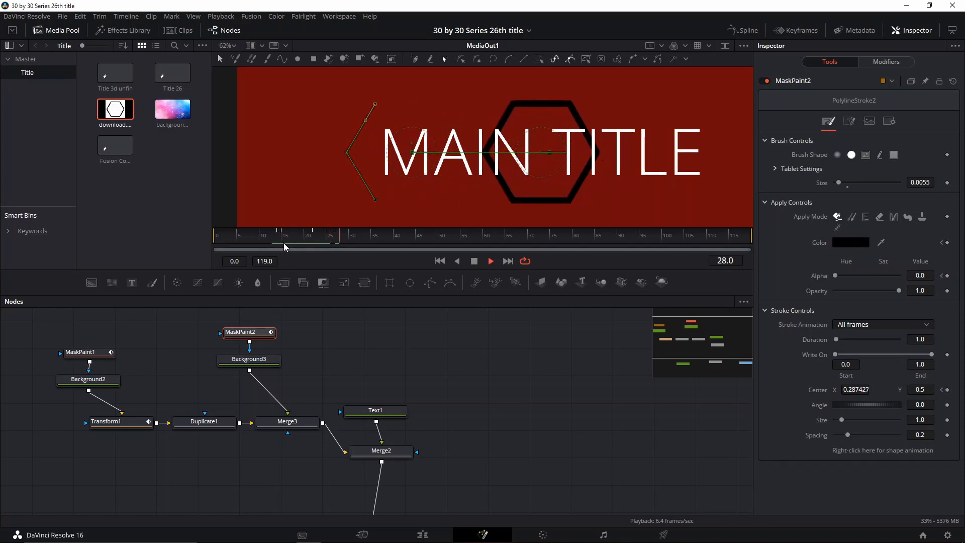
pyautogui.press('space')
pyautogui.moveTo(303, 239); pyautogui.dragTo(284, 241)
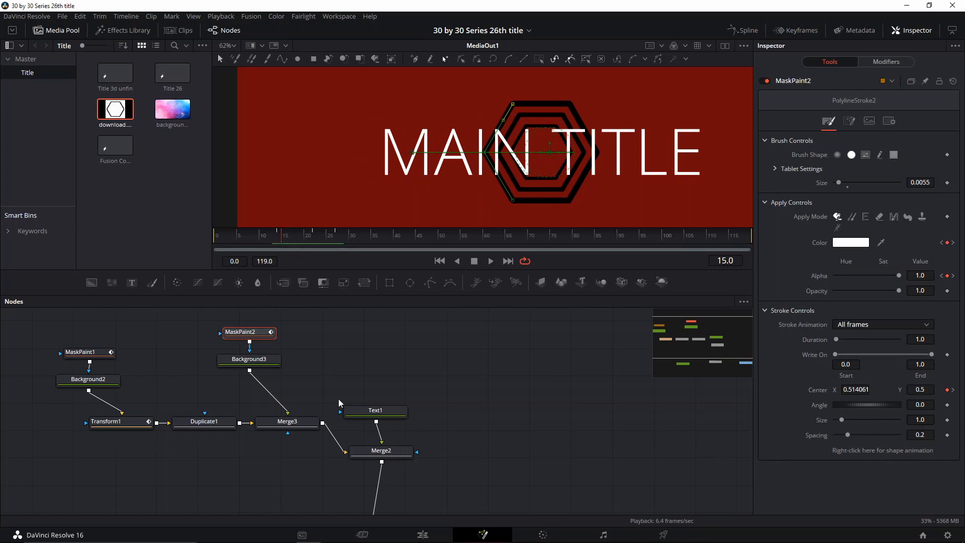
pyautogui.click(258, 357)
pyautogui.hotkey('shift', 'space')
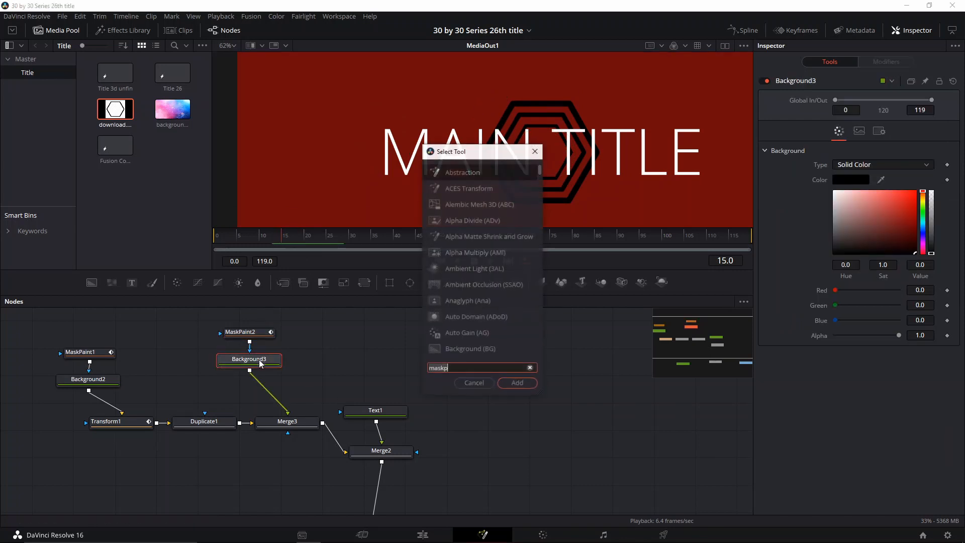
pyautogui.write('up')
pyautogui.press('Return')
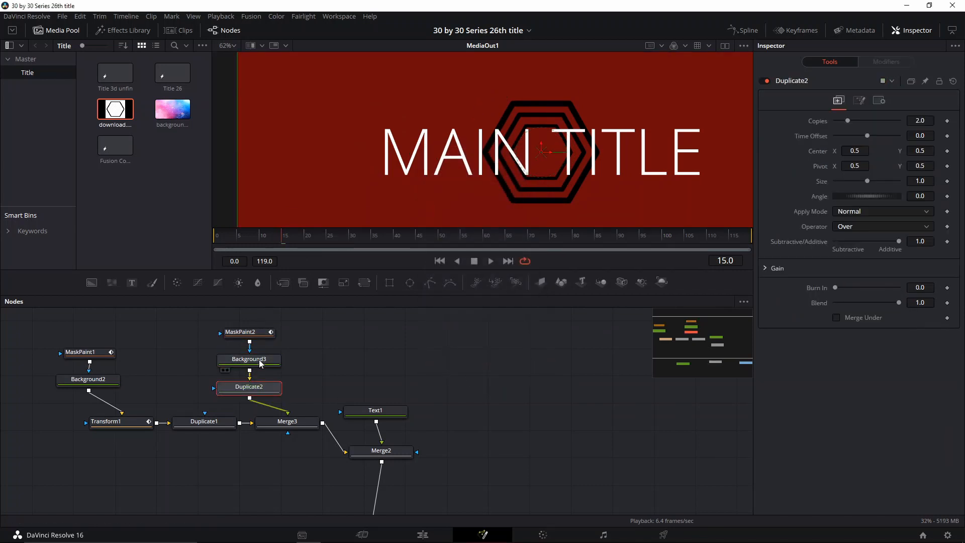
# - Set the chevron Duplicate's time offset to -1.25 and preview the playback from frame 15
pyautogui.moveTo(864, 134); pyautogui.dragTo(858, 138)
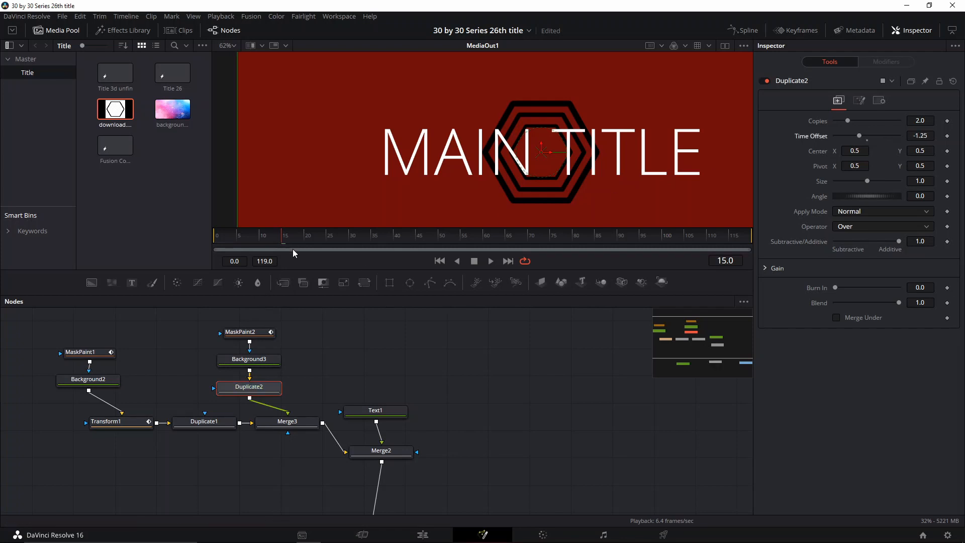
pyautogui.press('space')
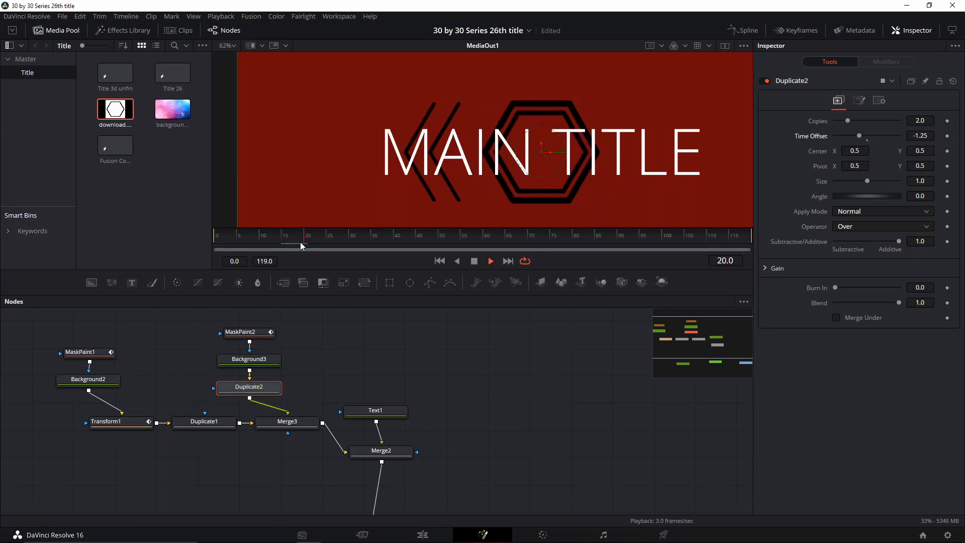
pyautogui.press('space')
# - Set the chevron Duplicate to 4 copies and replay the animation to just past the chevrons' slide
pyautogui.click(921, 121)
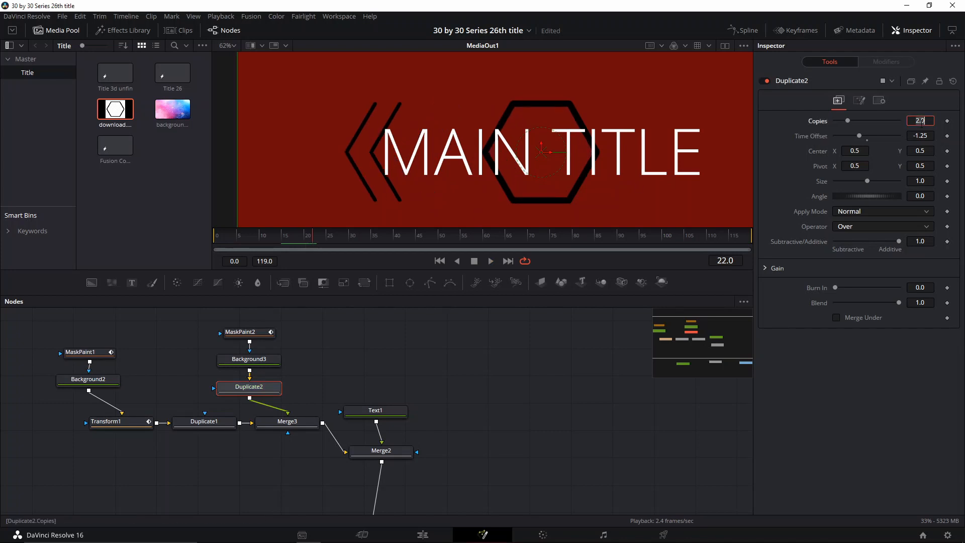
pyautogui.write('3')
pyautogui.press('Tab')
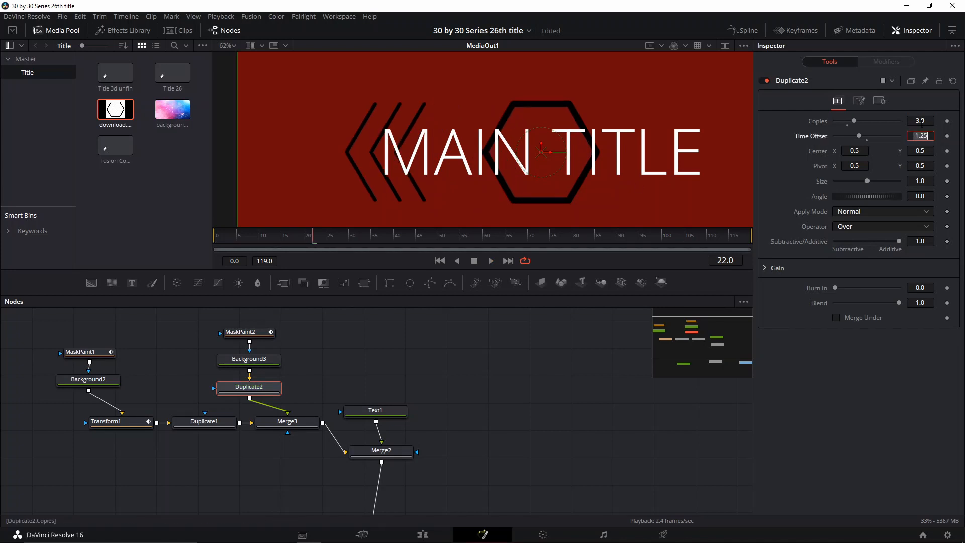
pyautogui.hotkey('shift', 'Tab')
pyautogui.write('4')
pyautogui.press('Tab')
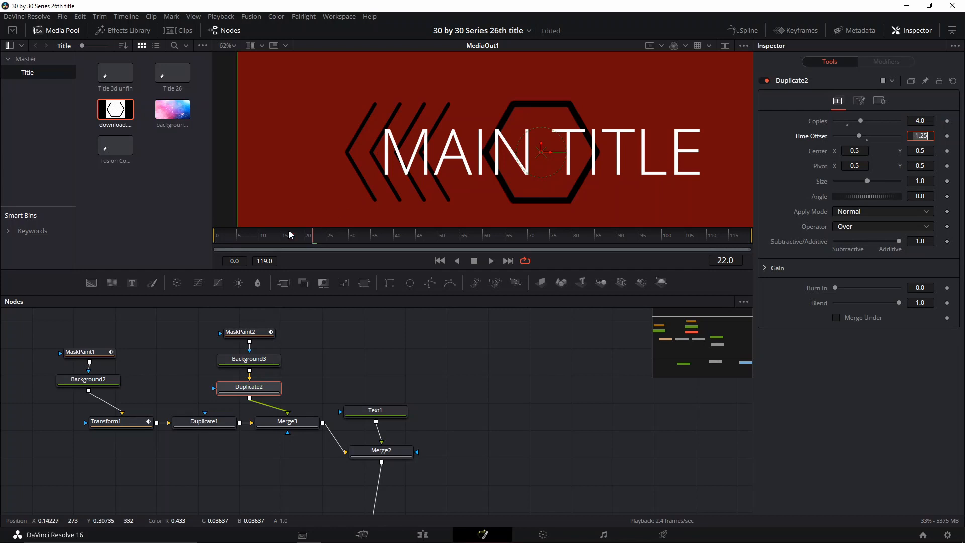
pyautogui.moveTo(289, 232); pyautogui.dragTo(263, 235)
pyautogui.press('space')
pyautogui.click(272, 236)
pyautogui.press('space')
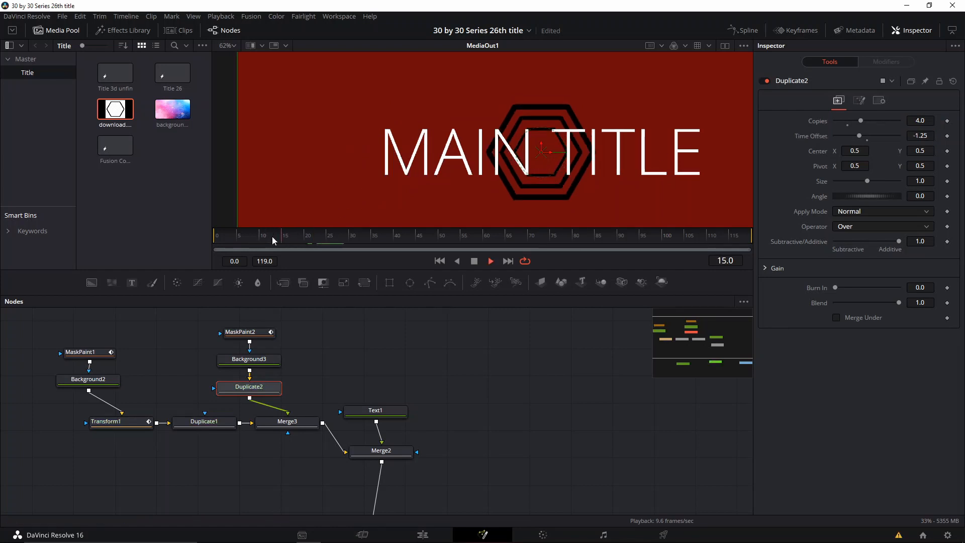
pyautogui.press('space')
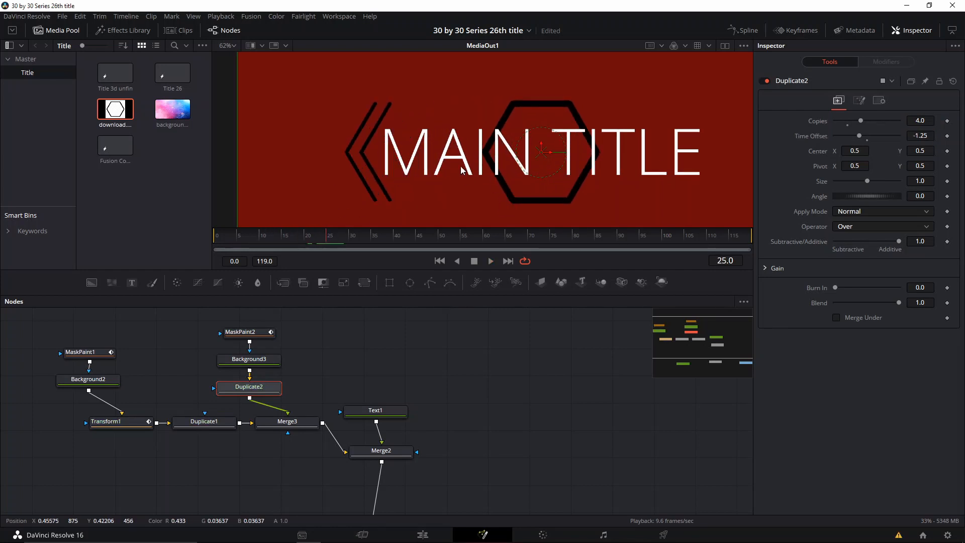
pyautogui.press('space')
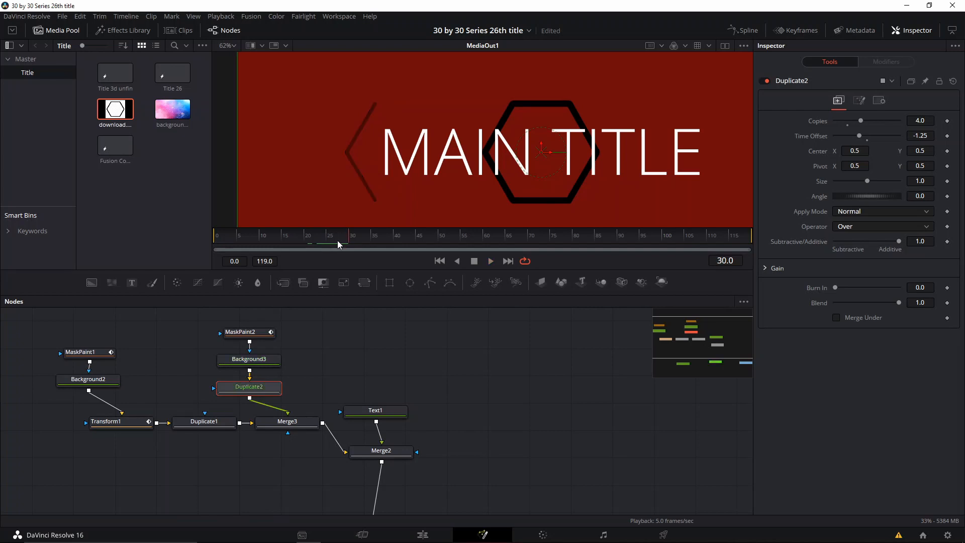
# - Keyframe the MaskPaint2 stroke's alpha at 1.0 on frame 19
pyautogui.moveTo(337, 241); pyautogui.dragTo(316, 239)
pyautogui.click(253, 334)
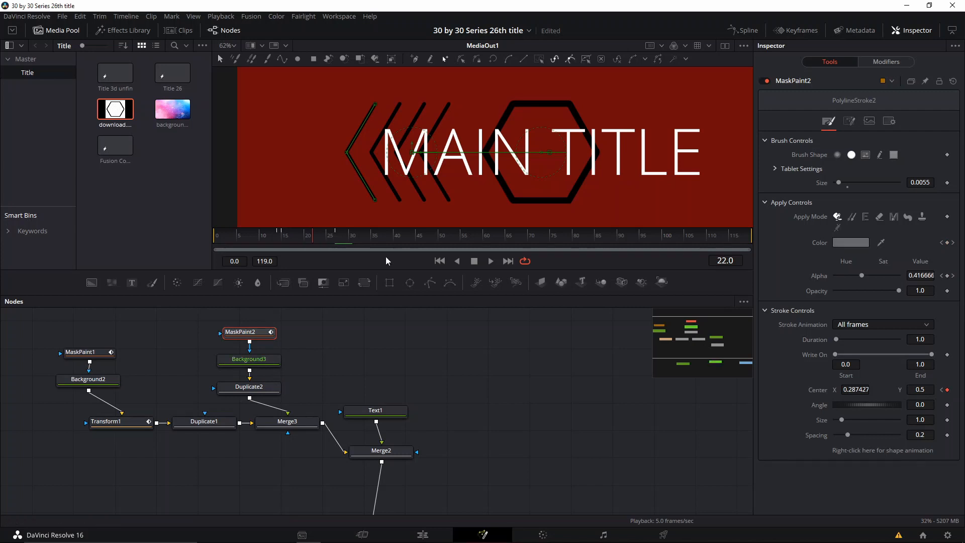
pyautogui.click(311, 240)
pyautogui.click(307, 241)
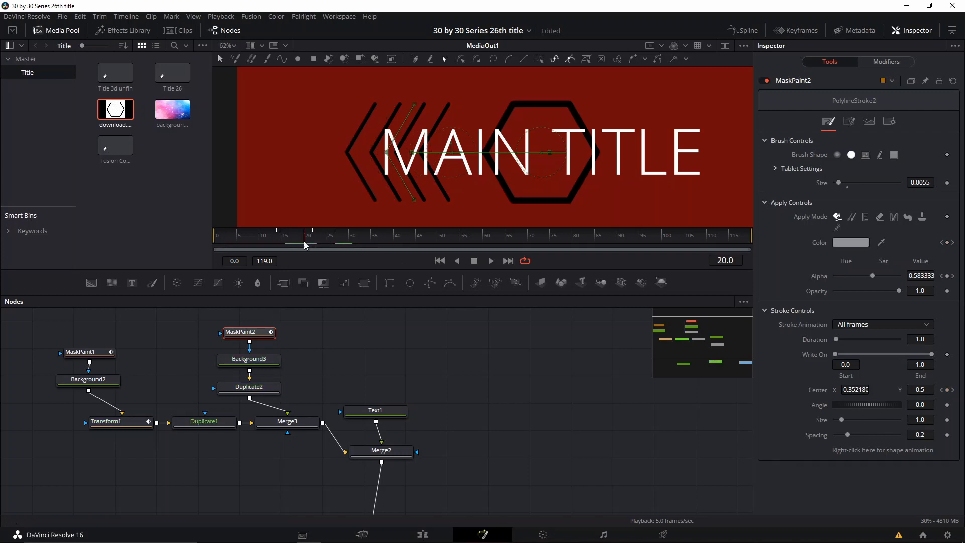
pyautogui.click(303, 240)
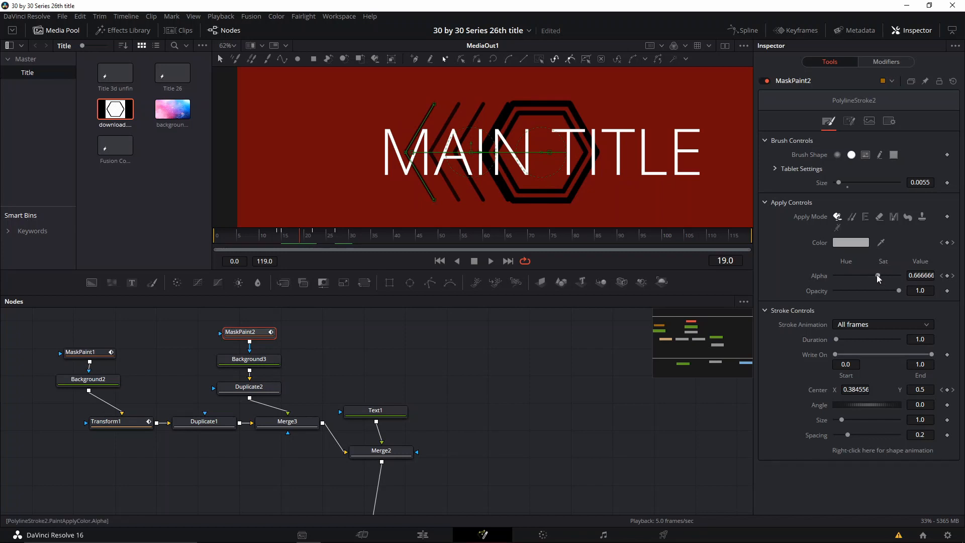
pyautogui.moveTo(878, 277); pyautogui.dragTo(922, 282)
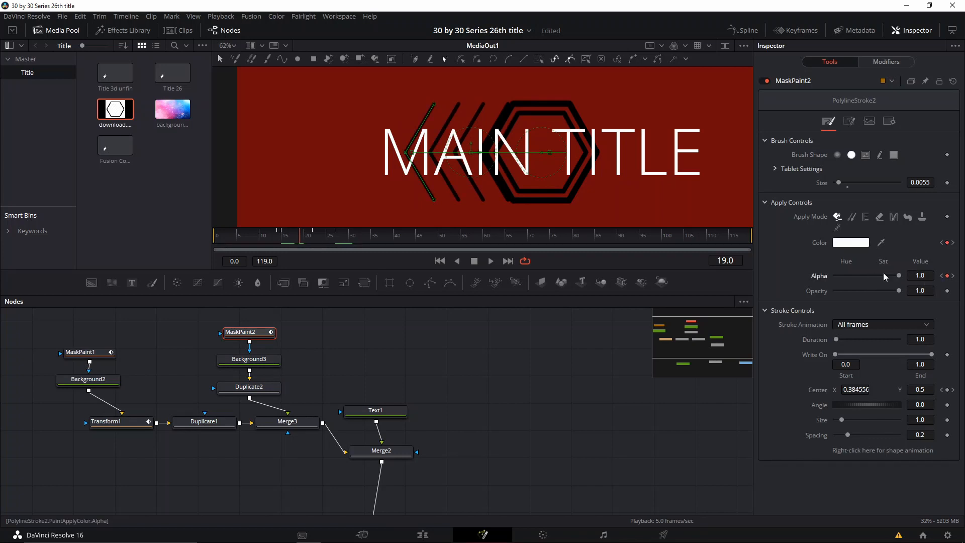
# - Scrub through the chevrons' fade to frame 27 and save the project
pyautogui.moveTo(306, 240); pyautogui.dragTo(324, 239)
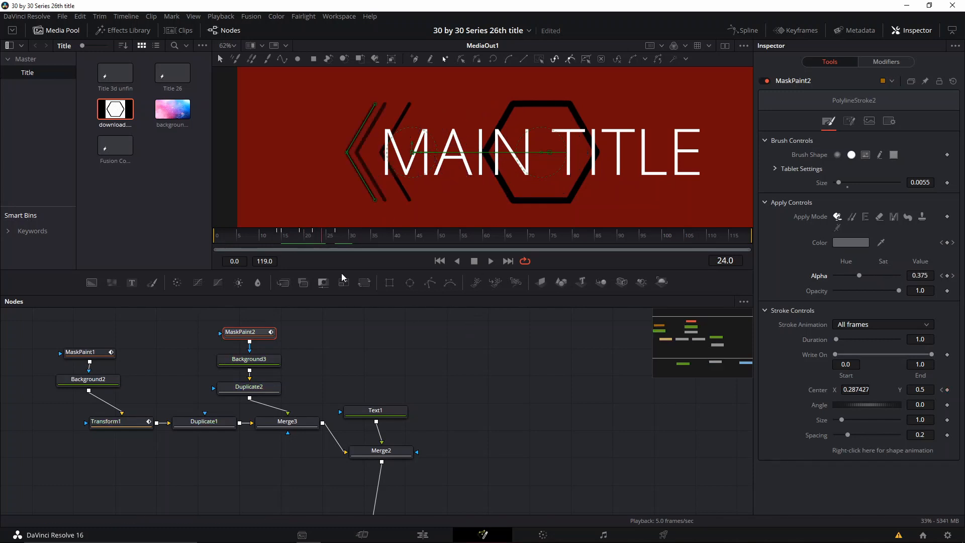
pyautogui.moveTo(326, 238); pyautogui.dragTo(339, 236)
pyautogui.hotkey('ctrl', 's')
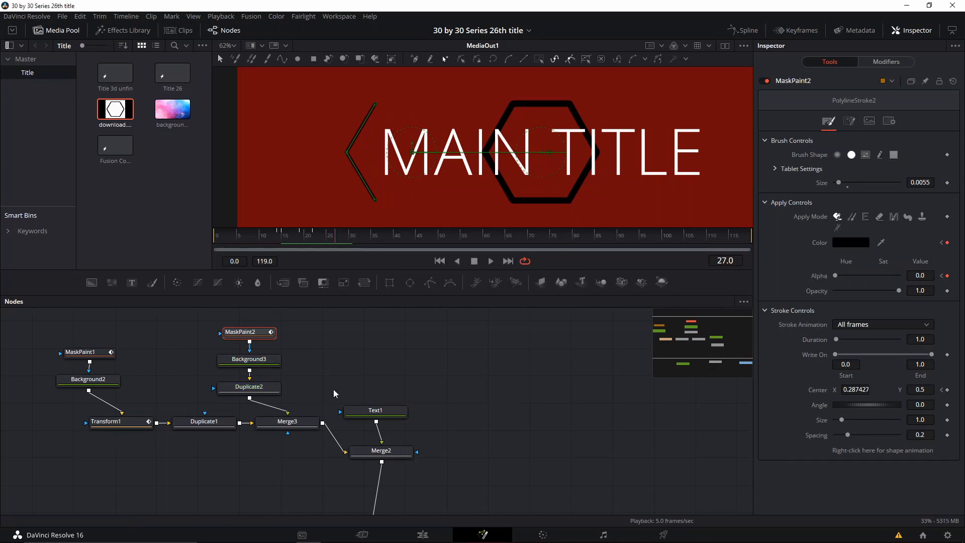
# - Try to mask Text1 with a copy of the hexagon's MaskPaint1, and replay from frame 0
pyautogui.moveTo(417, 359); pyautogui.dragTo(398, 359)
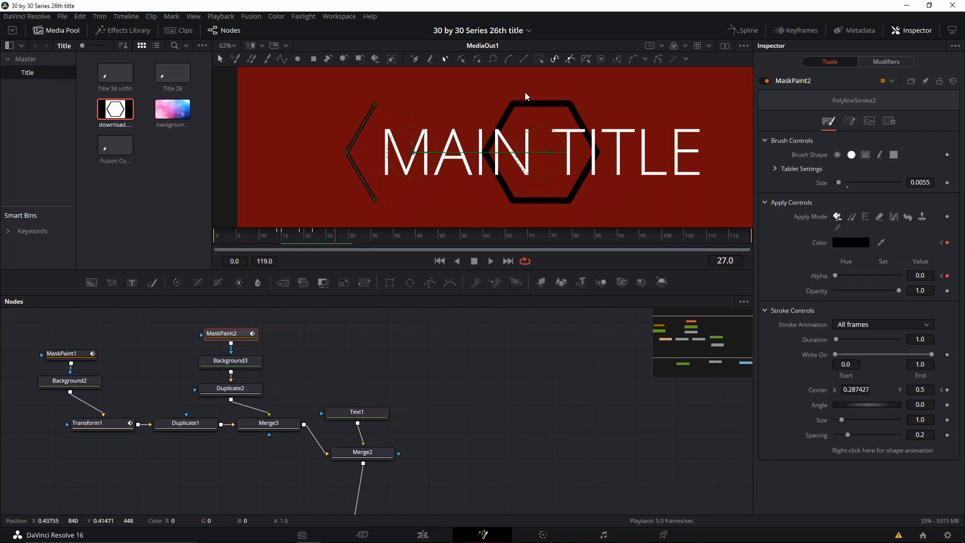
pyautogui.click(66, 353)
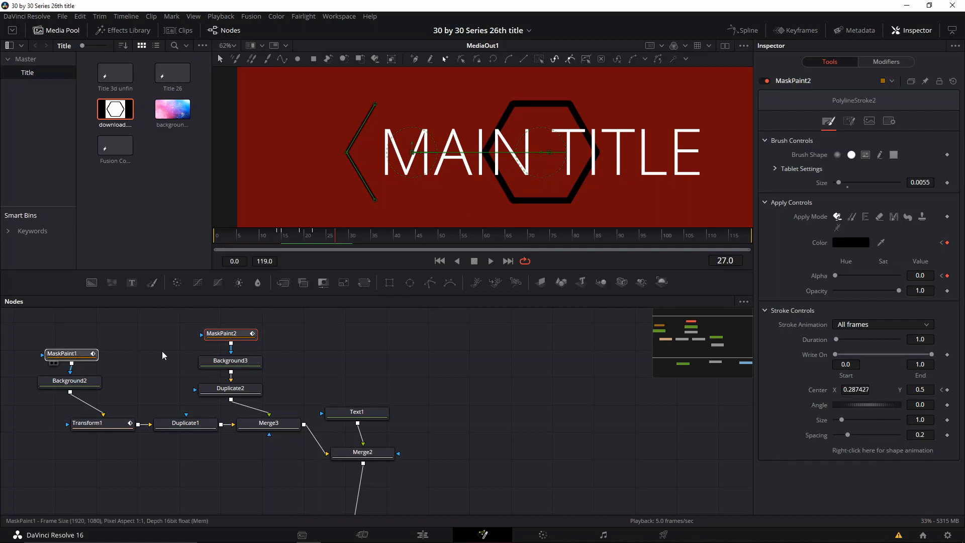
pyautogui.moveTo(352, 413); pyautogui.dragTo(362, 391)
pyautogui.click(82, 356)
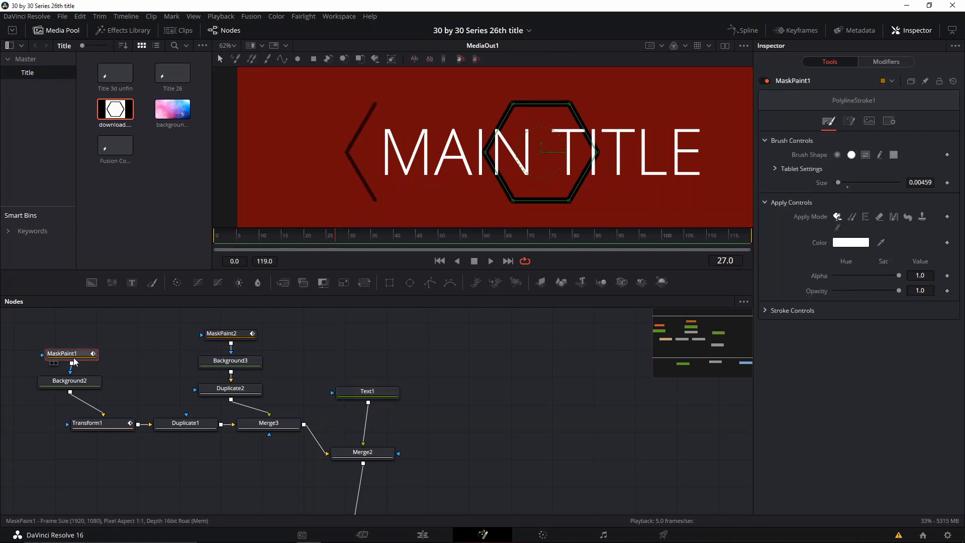
pyautogui.click(370, 392)
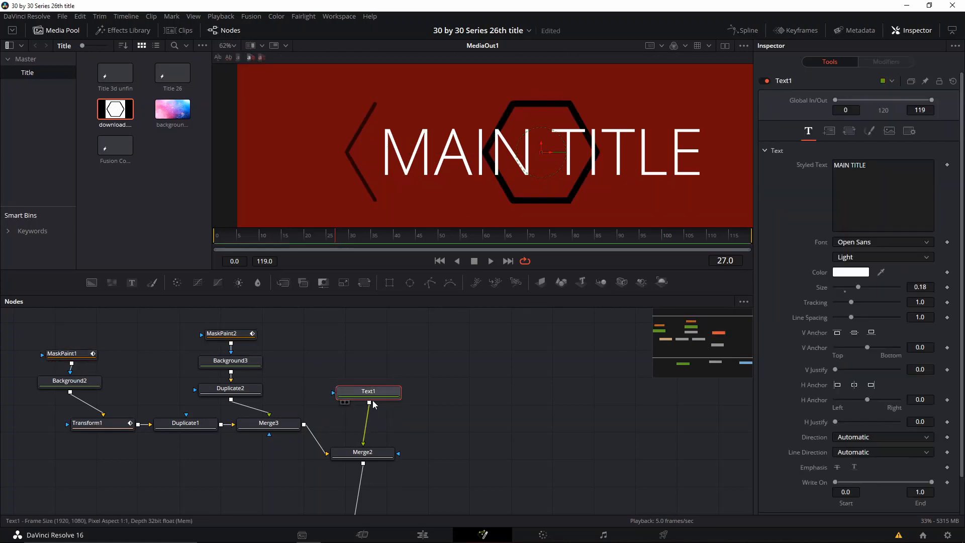
pyautogui.hotkey('ctrl', 'v')
pyautogui.click(374, 390)
pyautogui.moveTo(383, 372); pyautogui.dragTo(382, 366)
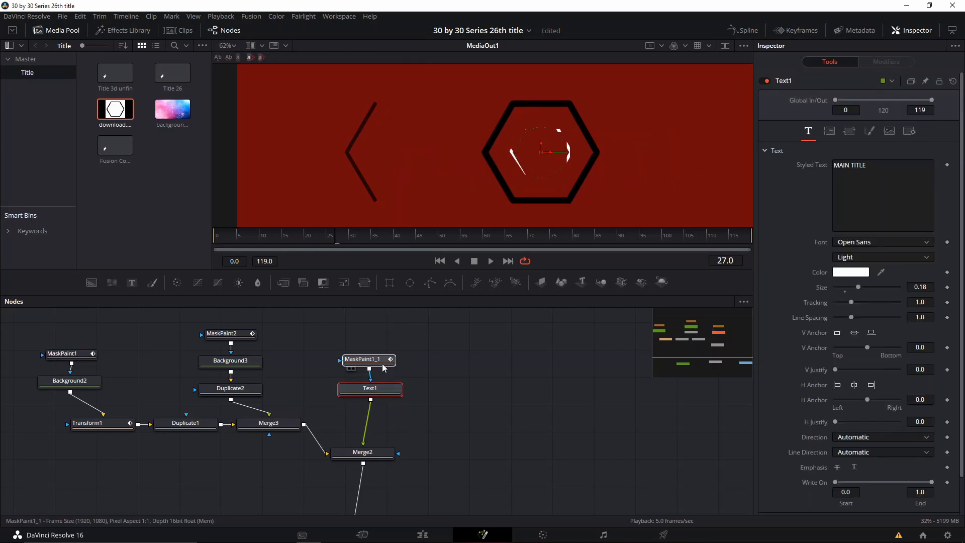
pyautogui.moveTo(286, 239); pyautogui.dragTo(209, 239)
pyautogui.press('space')
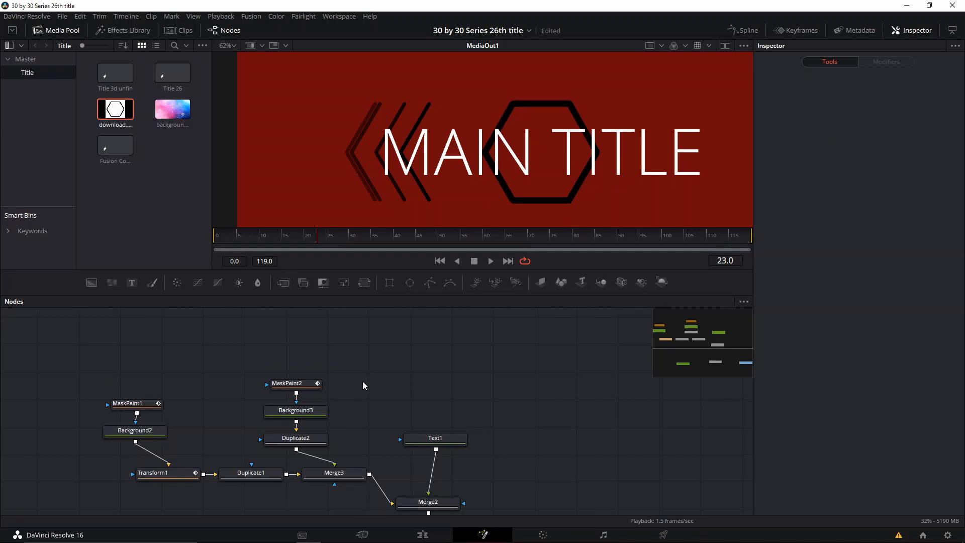
# - Connect another pasted copy of MaskPaint1 to Text1 as its mask, and delete that copy
pyautogui.click(136, 404)
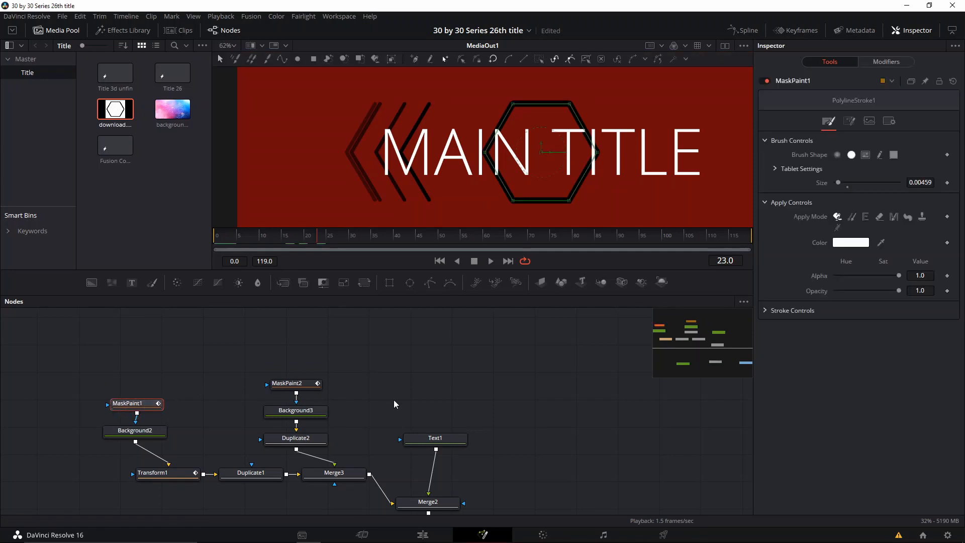
pyautogui.click(418, 391)
pyautogui.hotkey('ctrl', 'v')
pyautogui.moveTo(448, 391); pyautogui.dragTo(436, 438)
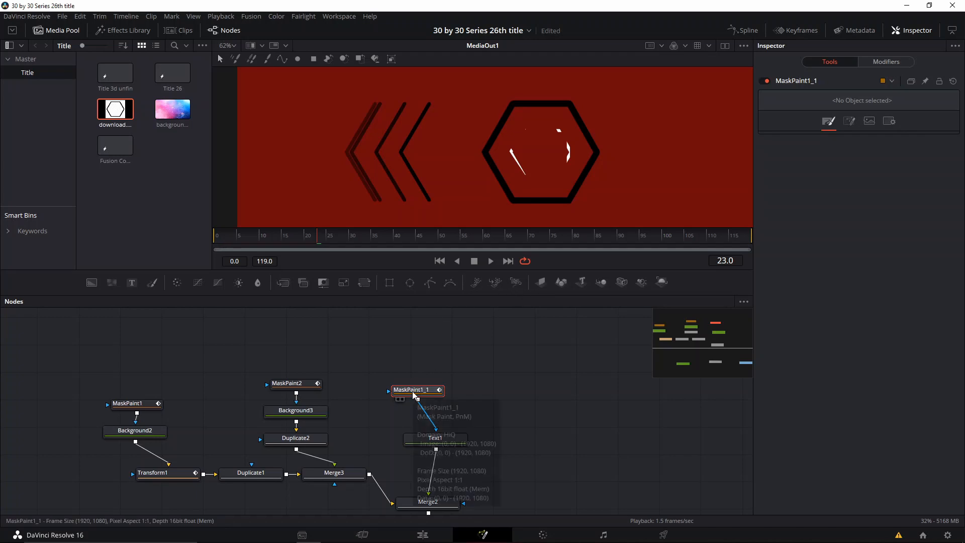
pyautogui.press('Delete')
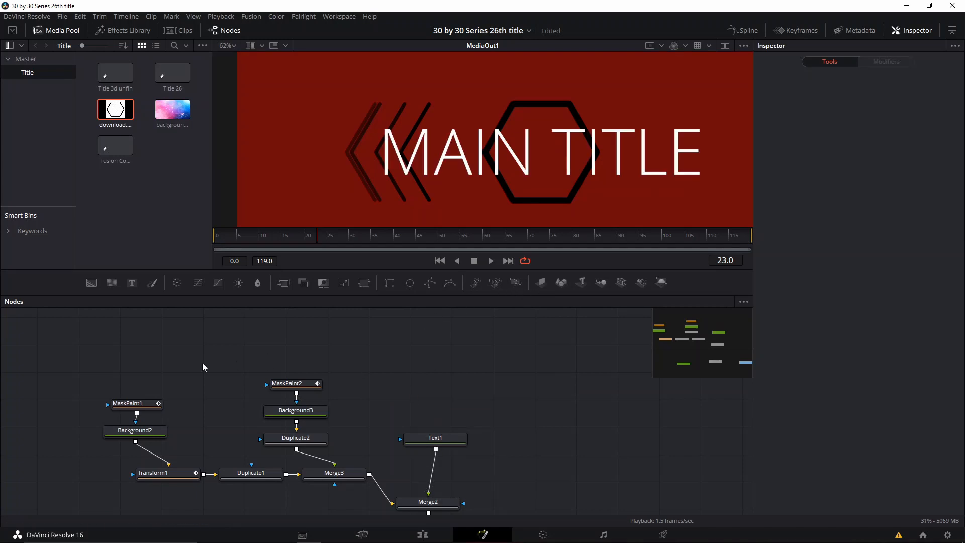
# - Add a Polygon mask node, connect it to Text1, and place it above the text node
pyautogui.click(432, 285)
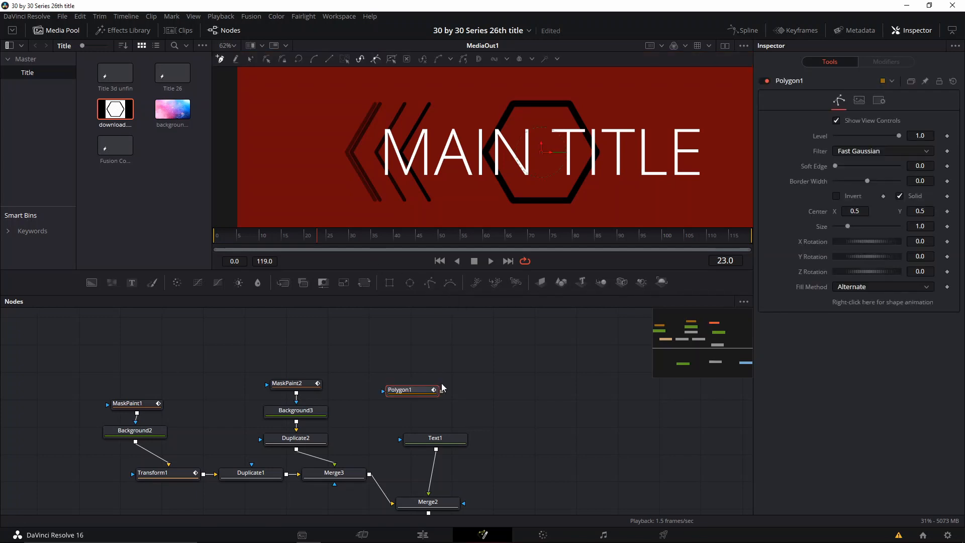
pyautogui.moveTo(441, 391); pyautogui.dragTo(439, 439)
pyautogui.moveTo(409, 391); pyautogui.dragTo(423, 393)
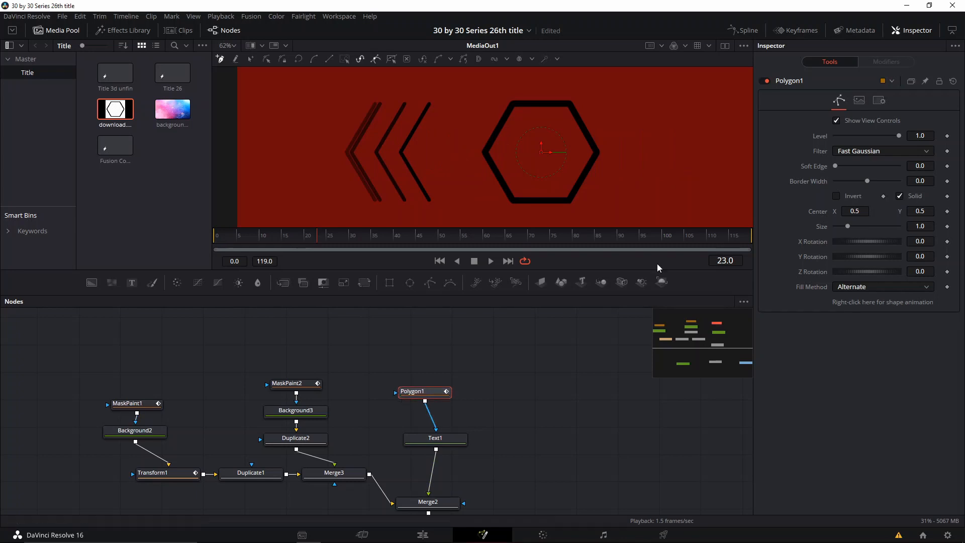
# - Draw the polygon mask as a closed hexagon along the inner edge of the outer black hexagon
pyautogui.scroll(5, 608, 203)
pyautogui.click(491, 187)
pyautogui.click(566, 186)
pyautogui.click(540, 131)
pyautogui.click(385, 131)
pyautogui.click(431, 176)
pyautogui.click(448, 205)
pyautogui.click(602, 204)
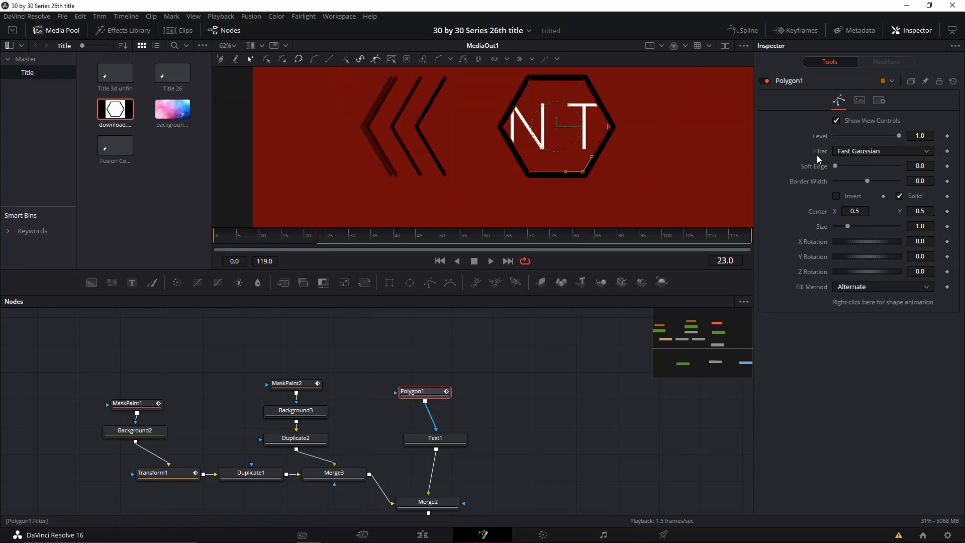
# - Invert the polygon mask and set its border width to 0.0194
pyautogui.click(835, 195)
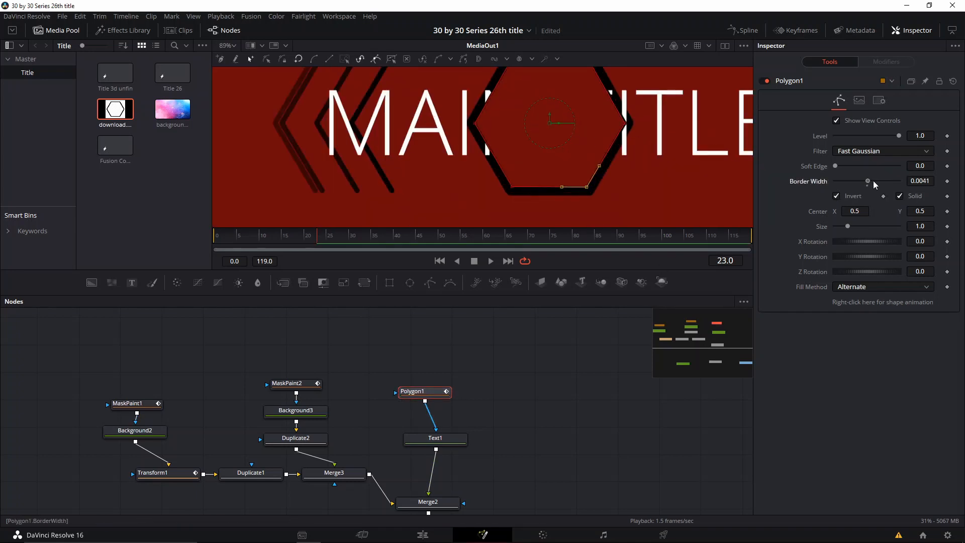
pyautogui.moveTo(894, 187); pyautogui.dragTo(896, 189)
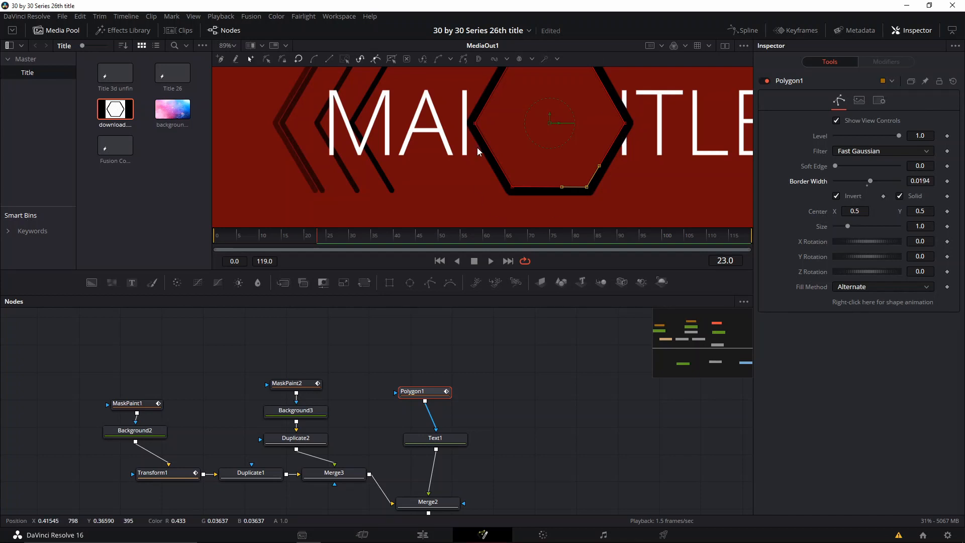
pyautogui.scroll(-2, 605, 115)
# - Animate the polygon mask's Size from 0.0 at frame 0 to 1.0 around frame 21, and check the growth
pyautogui.moveTo(277, 239); pyautogui.dragTo(158, 245)
pyautogui.press('space')
pyautogui.moveTo(240, 234); pyautogui.dragTo(289, 243)
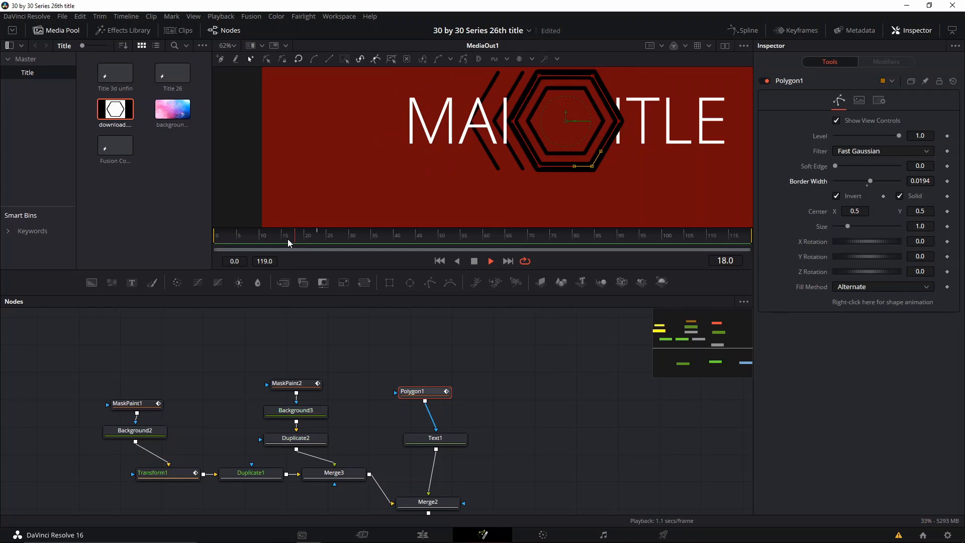
pyautogui.click(947, 226)
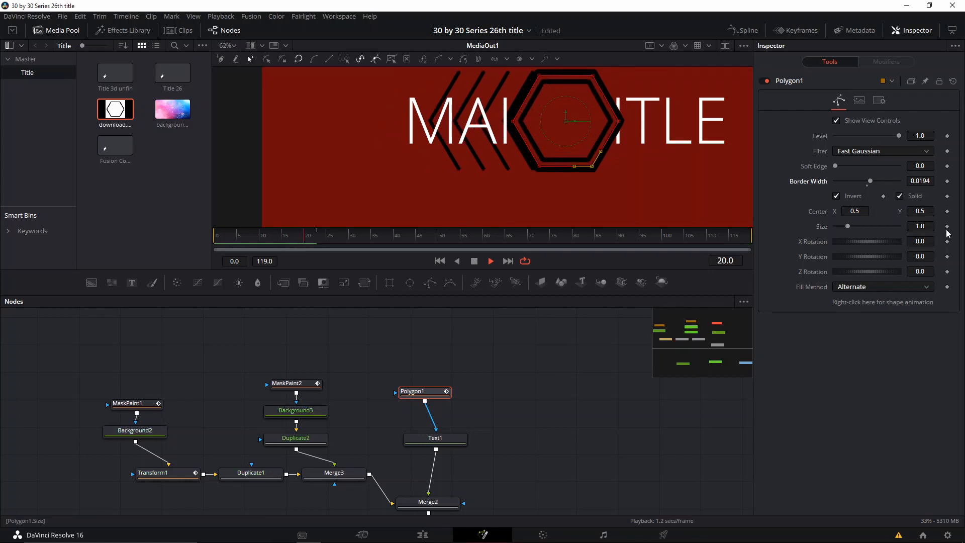
pyautogui.moveTo(316, 236); pyautogui.dragTo(201, 234)
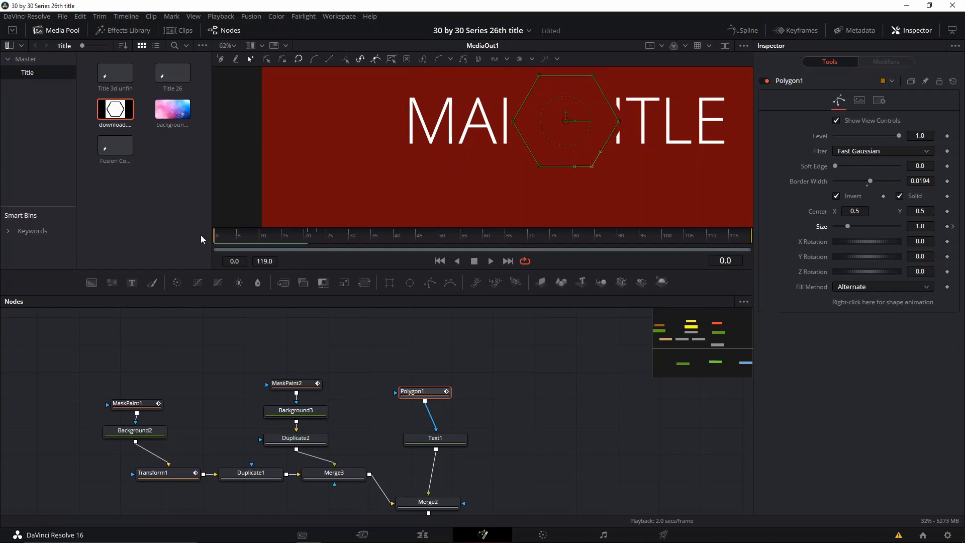
pyautogui.click(948, 227)
pyautogui.moveTo(843, 228); pyautogui.dragTo(827, 227)
pyautogui.moveTo(229, 235); pyautogui.dragTo(291, 236)
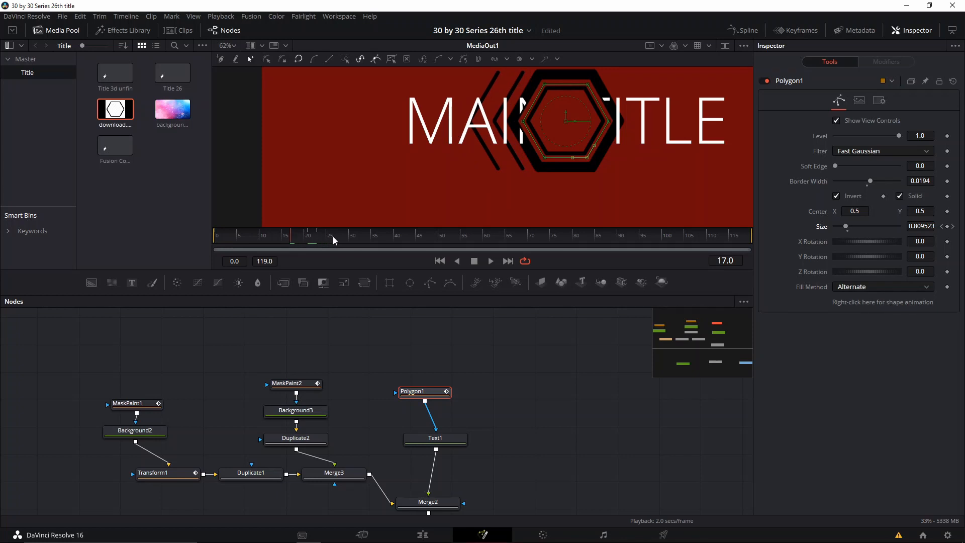
pyautogui.moveTo(324, 234); pyautogui.dragTo(330, 237)
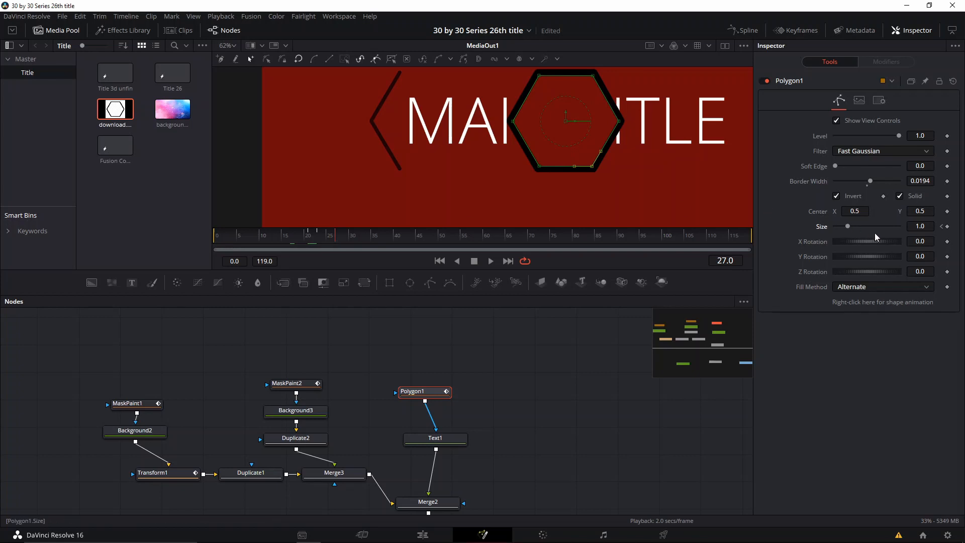
# - Try to animate MaskPaint1's brush size down to 0.0 between frames 27 and 35
pyautogui.click(144, 404)
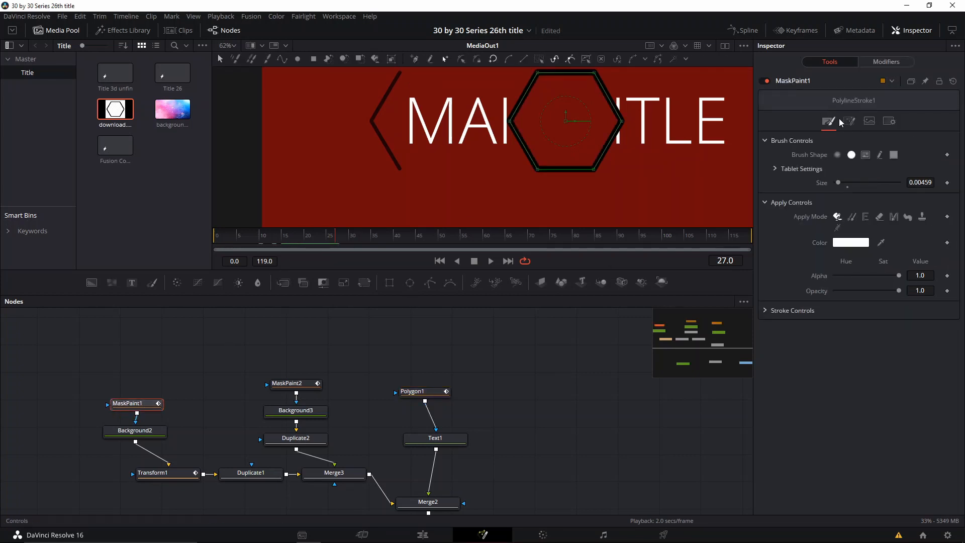
pyautogui.click(947, 183)
pyautogui.click(376, 241)
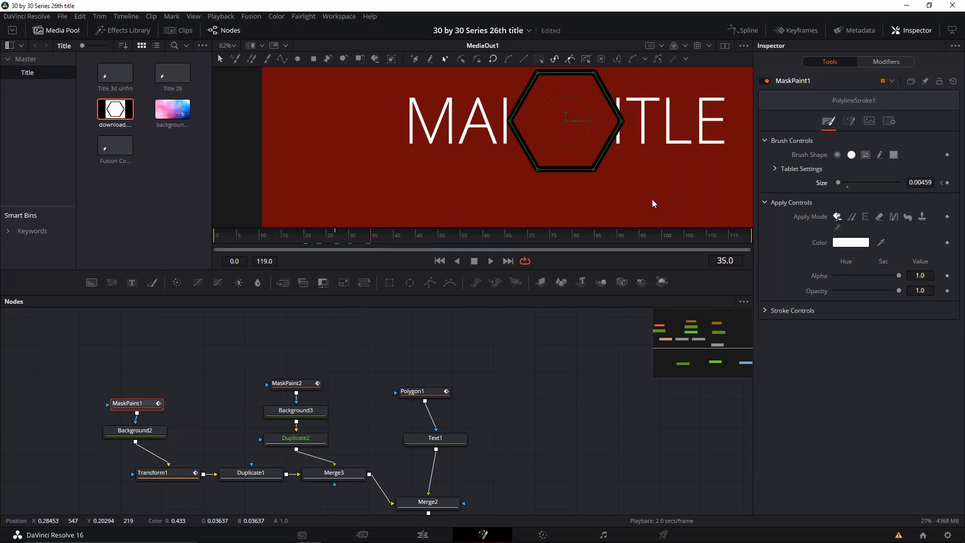
pyautogui.moveTo(839, 182); pyautogui.dragTo(811, 185)
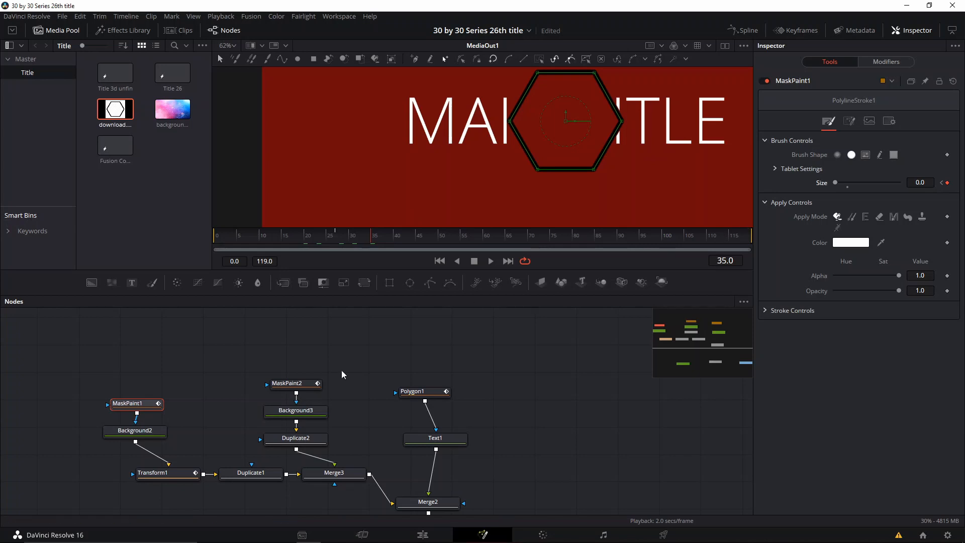
pyautogui.hotkey('ctrl', 'z')
# - Keyframe Transform1's Size at 1.857 on frame 27 and 0.0 on frame 35, and check the shrinking hexagons
pyautogui.click(166, 473)
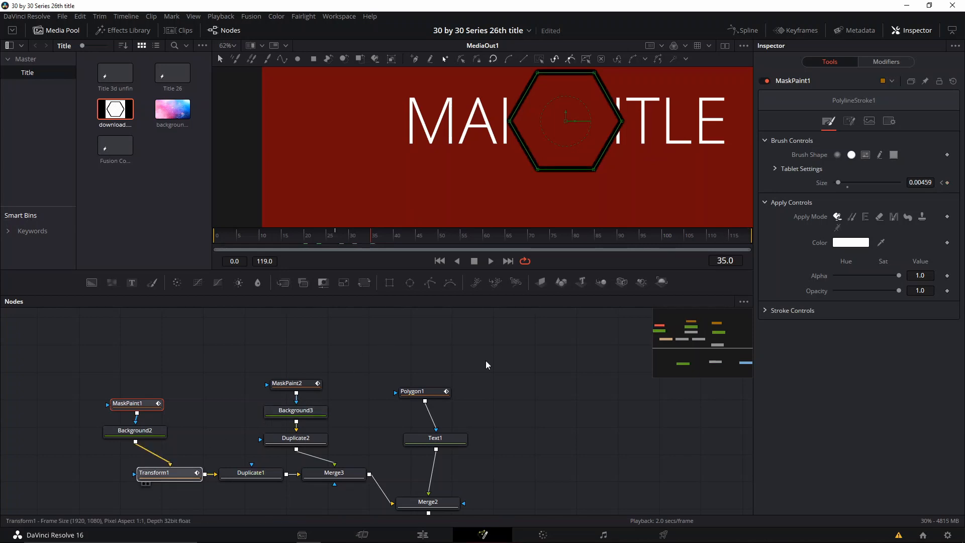
pyautogui.moveTo(337, 237); pyautogui.dragTo(378, 239)
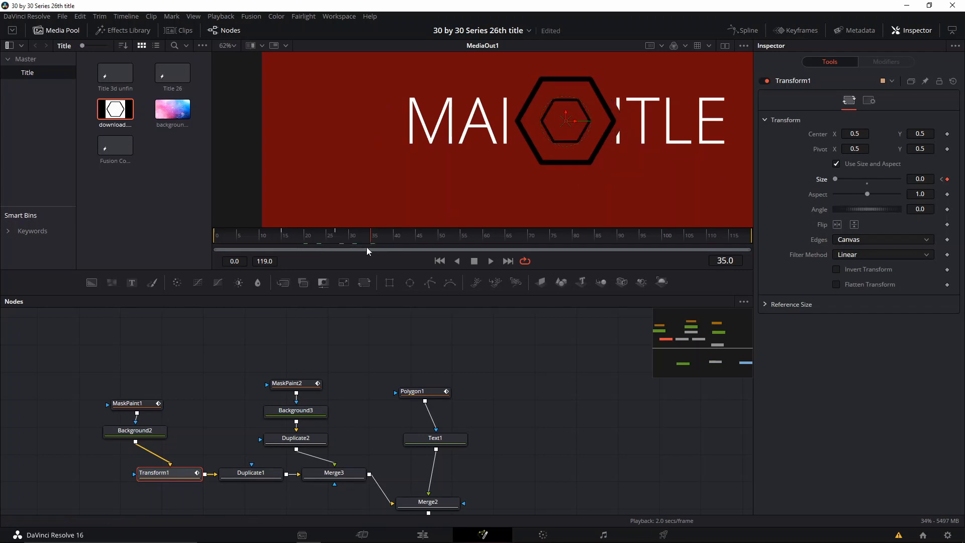
pyautogui.moveTo(374, 236); pyautogui.dragTo(382, 237)
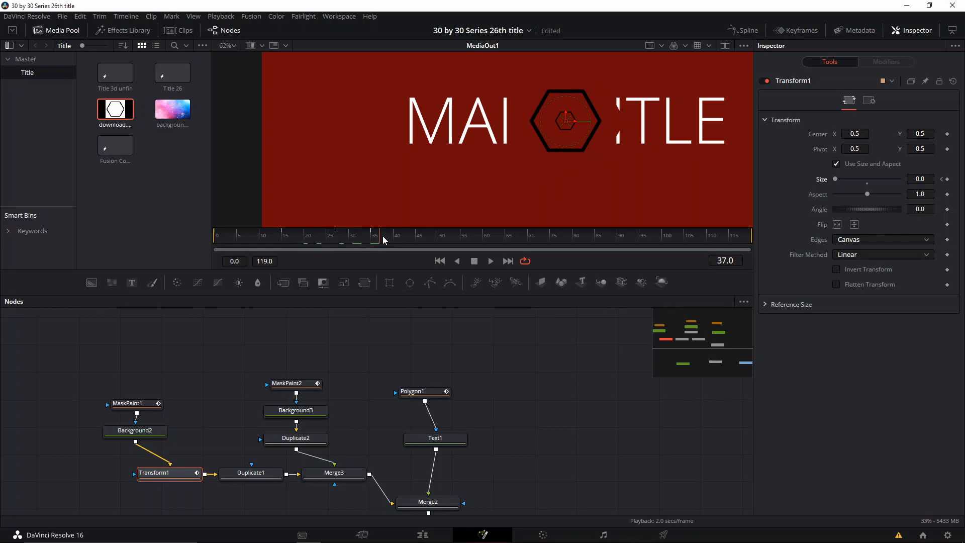
pyautogui.moveTo(382, 237); pyautogui.dragTo(333, 242)
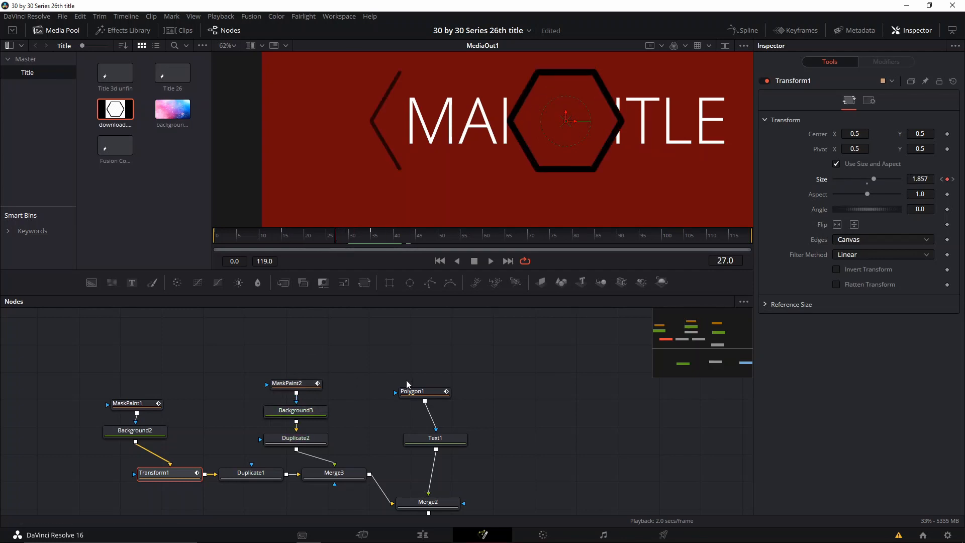
# - Keyframe the polygon mask's Size at 1.0 on frame 27
pyautogui.click(297, 387)
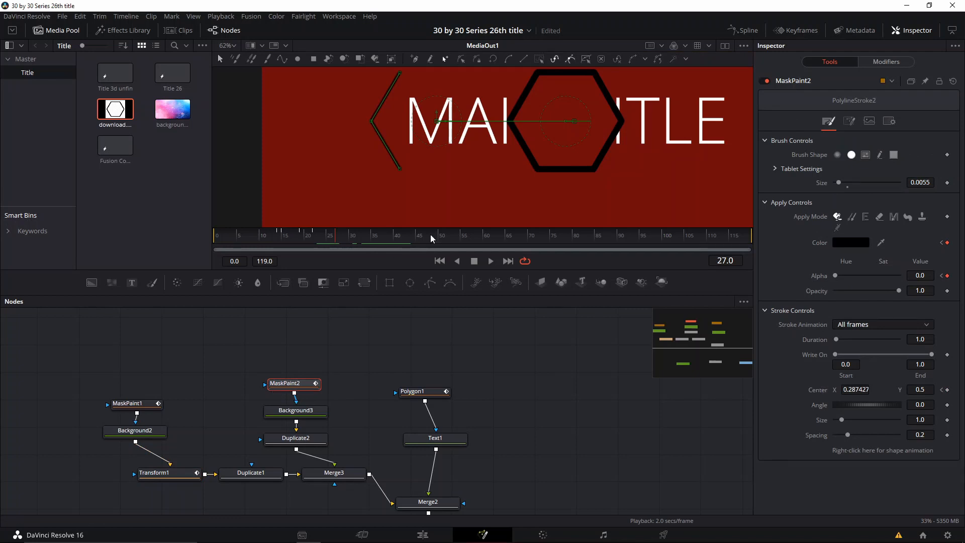
pyautogui.click(433, 390)
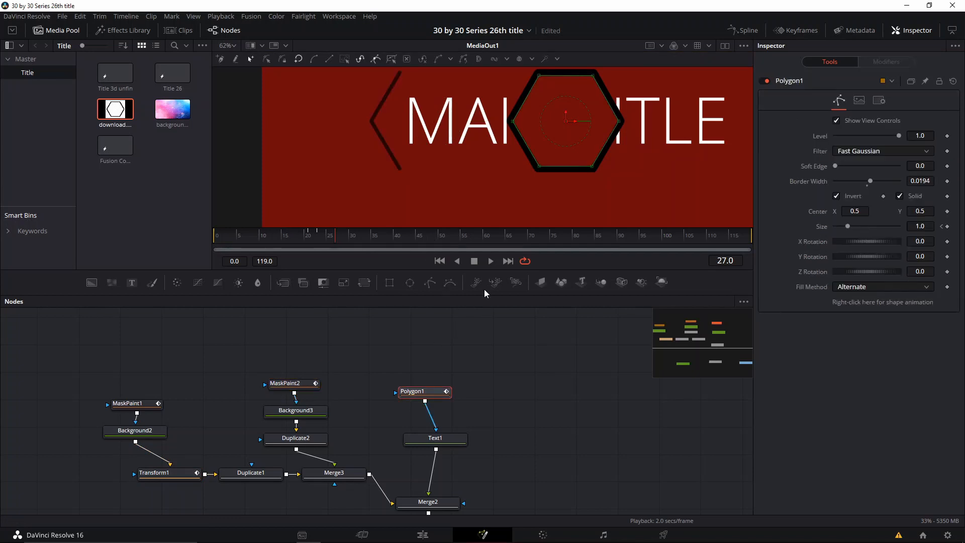
pyautogui.press('Right')
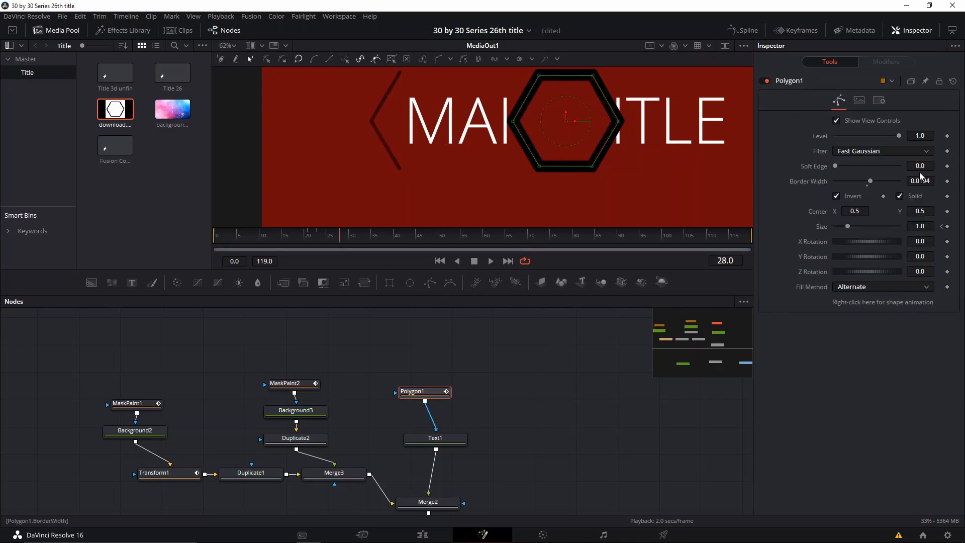
pyautogui.press('Left')
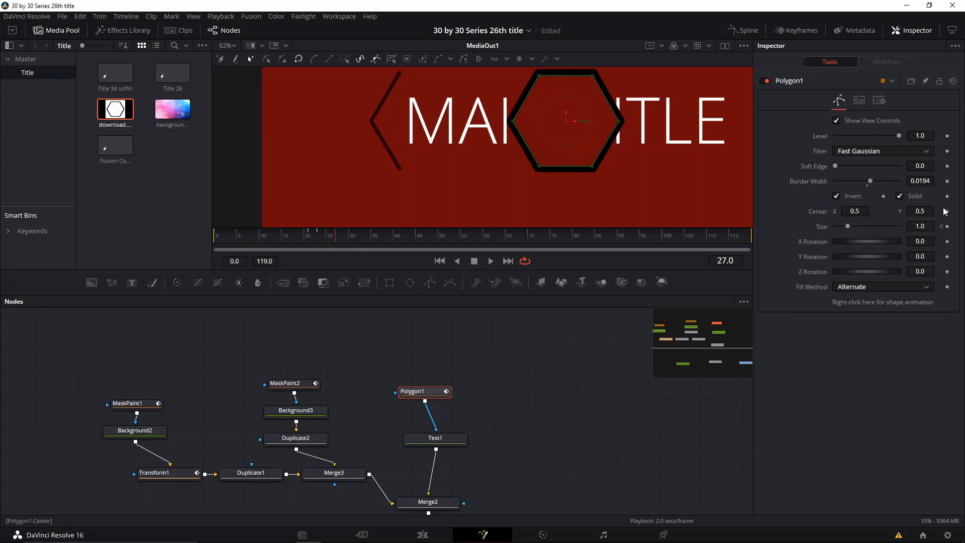
pyautogui.click(946, 226)
# - Keyframe the polygon mask's Size frame by frame from frame 32 to 0.0 by frame 38, following the shrinking outer hexagon
pyautogui.press('Right')
pyautogui.press('Right')
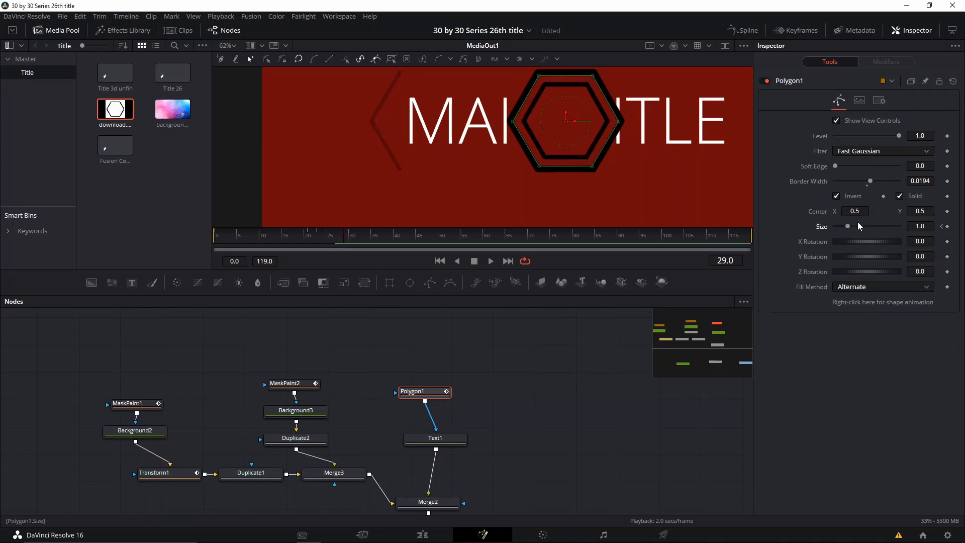
pyautogui.press('Right')
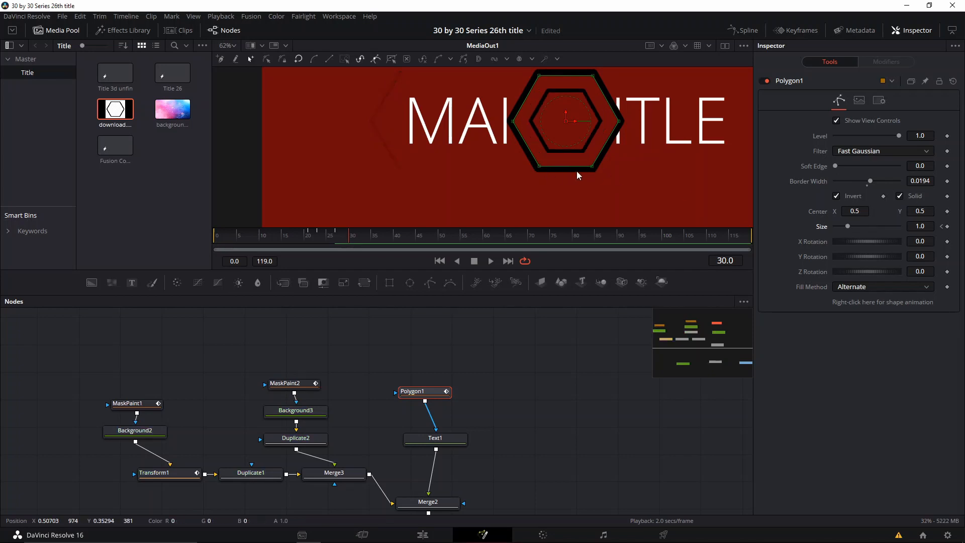
pyautogui.press('Right')
pyautogui.press('Right')
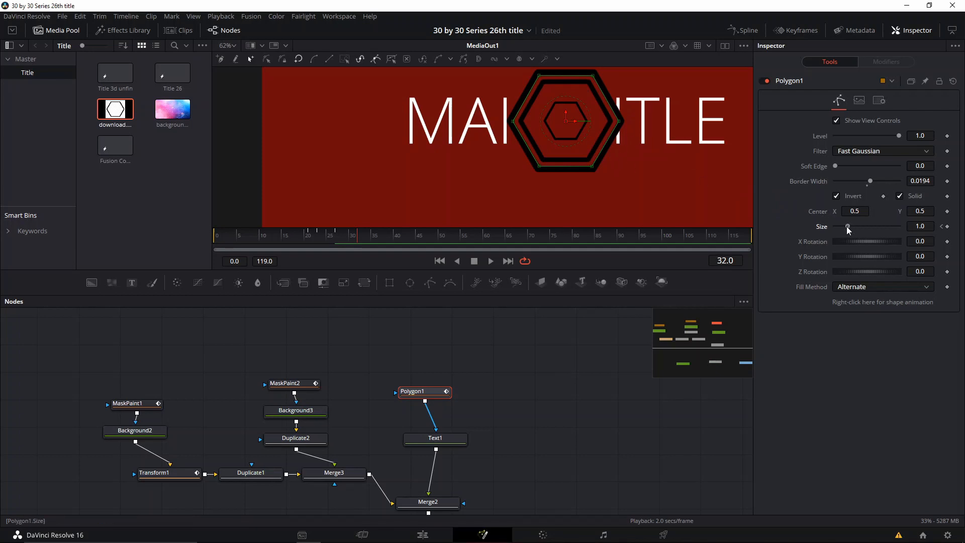
pyautogui.moveTo(846, 226); pyautogui.dragTo(844, 227)
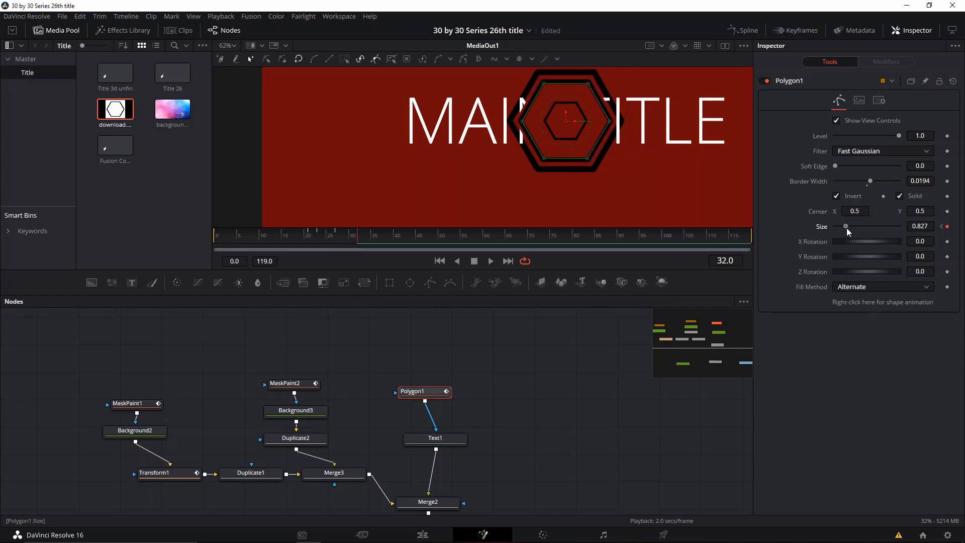
pyautogui.moveTo(847, 227); pyautogui.dragTo(844, 228)
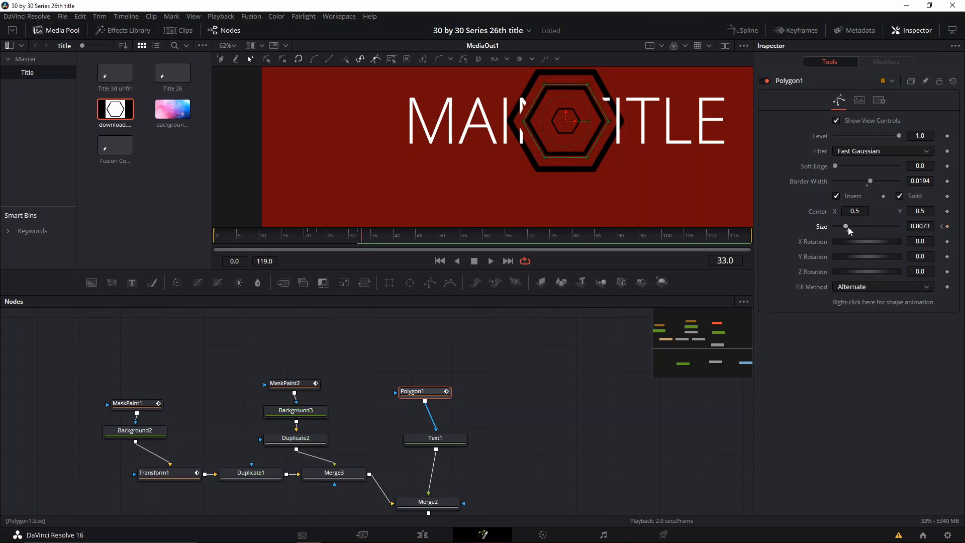
pyautogui.moveTo(848, 228); pyautogui.dragTo(838, 229)
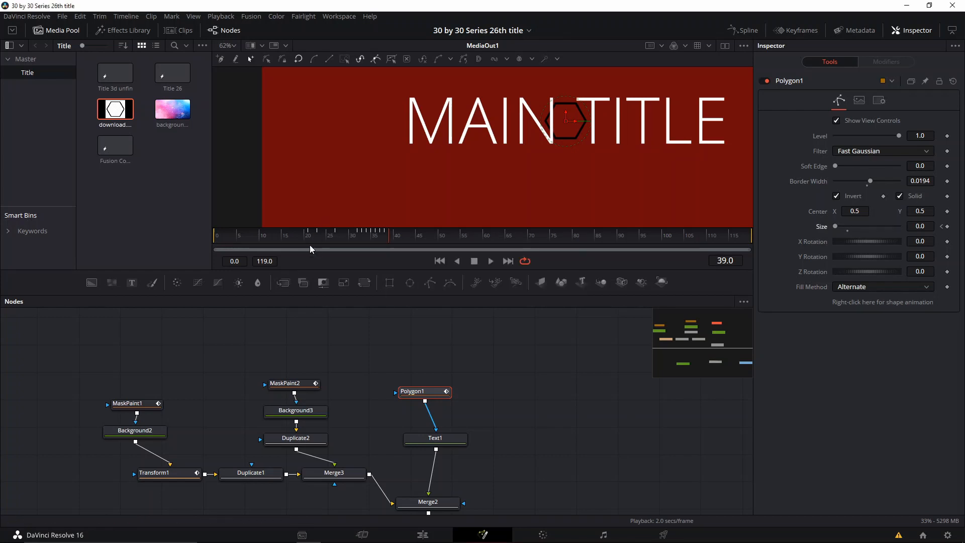
# - Play the animation from the start and keyframe the polygon mask's Size at 1.0011 on frame 15
pyautogui.moveTo(220, 241); pyautogui.dragTo(208, 241)
pyautogui.press('space')
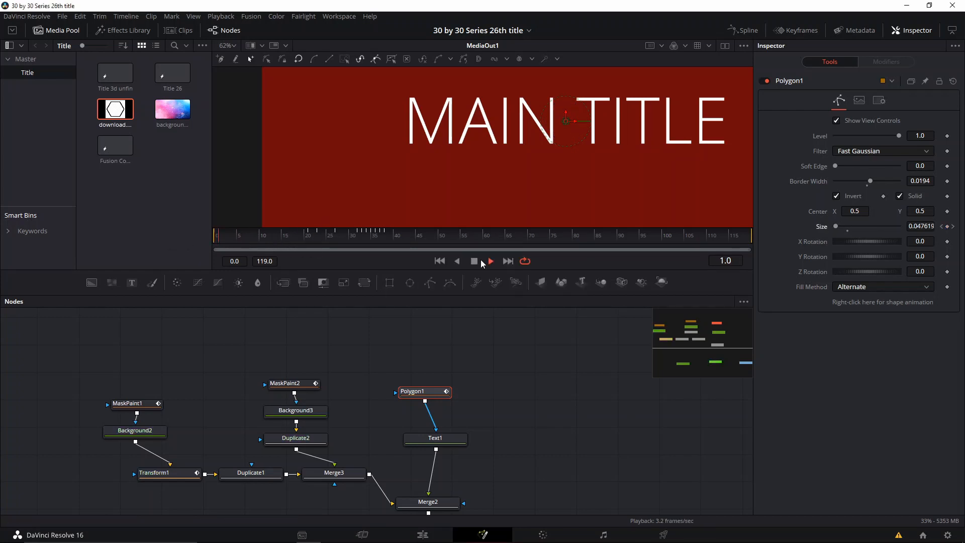
pyautogui.click(473, 261)
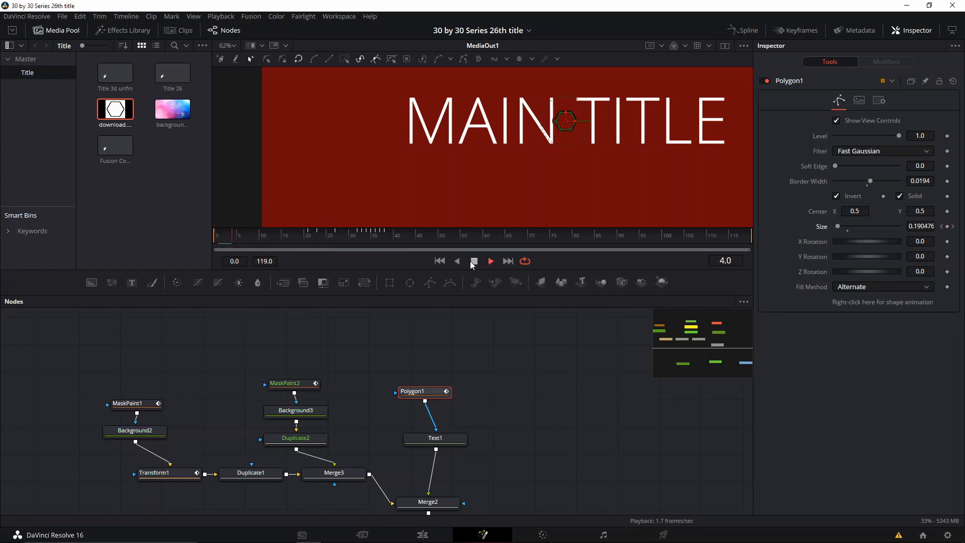
pyautogui.press('space')
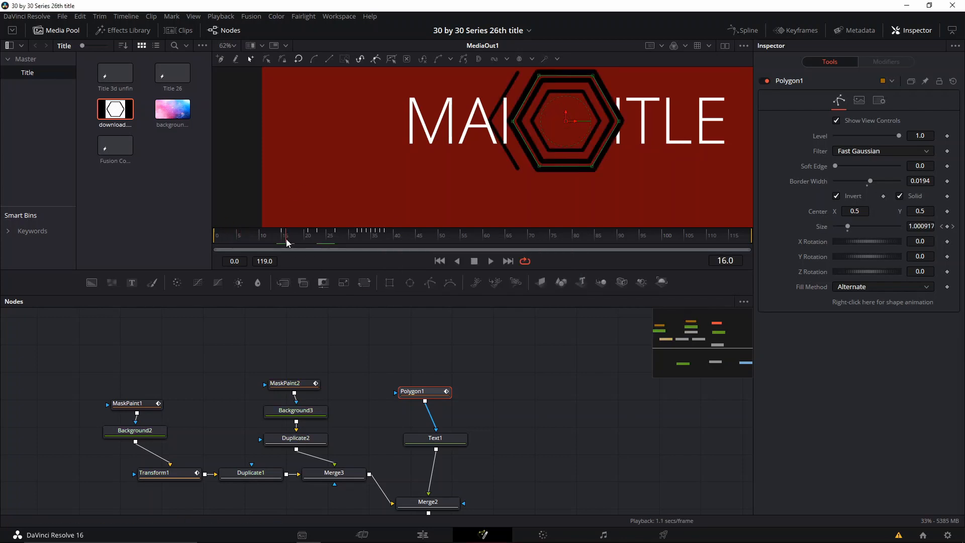
pyautogui.moveTo(285, 239); pyautogui.dragTo(396, 236)
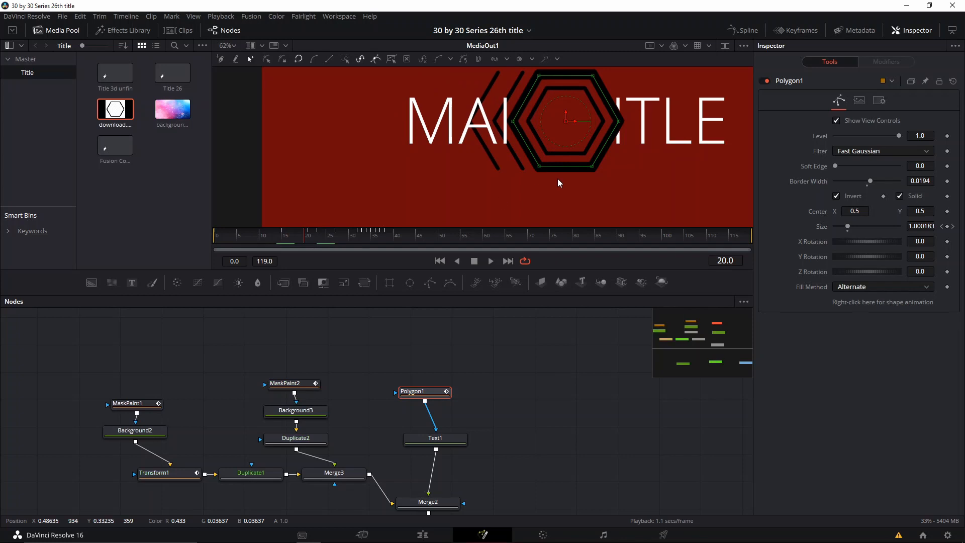
# - Play the animation from the start to review how the mask follows the hexagons, and return to frame 15
pyautogui.click(227, 238)
pyautogui.press('space')
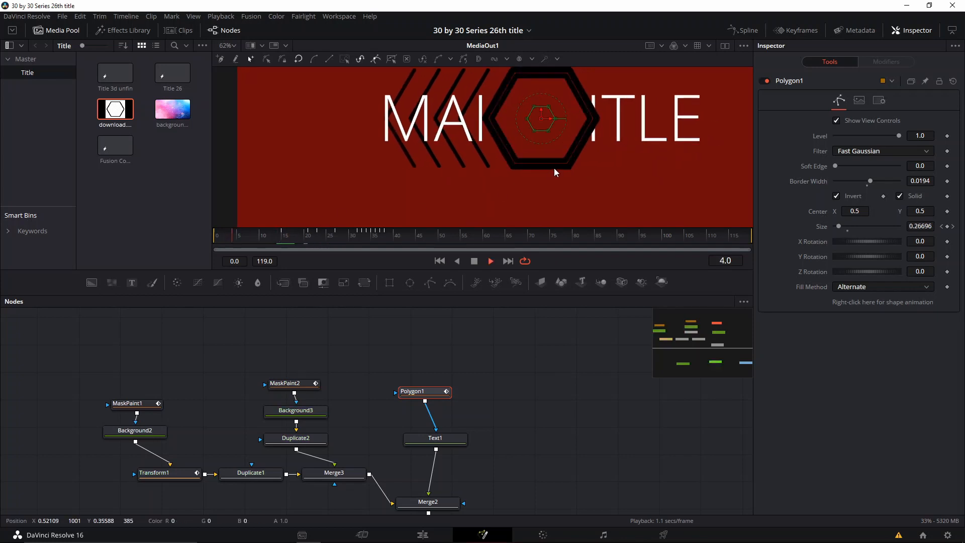
pyautogui.click(556, 376)
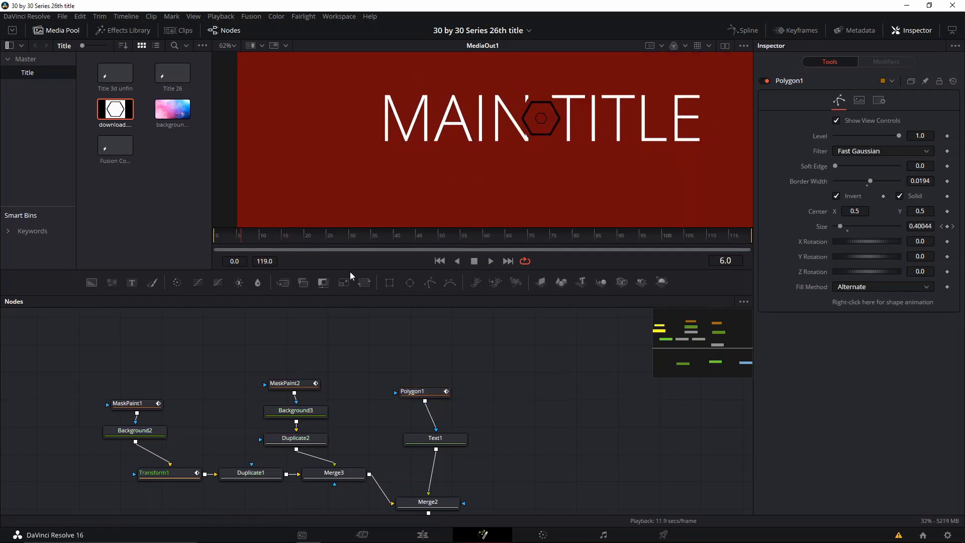
pyautogui.moveTo(233, 235); pyautogui.dragTo(216, 236)
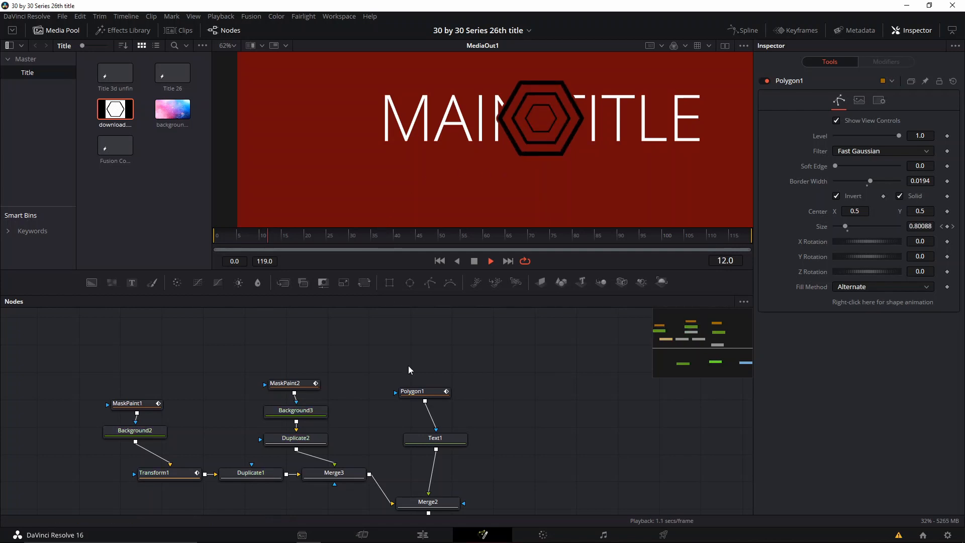
pyautogui.click(425, 391)
pyautogui.moveTo(351, 250); pyautogui.dragTo(282, 258)
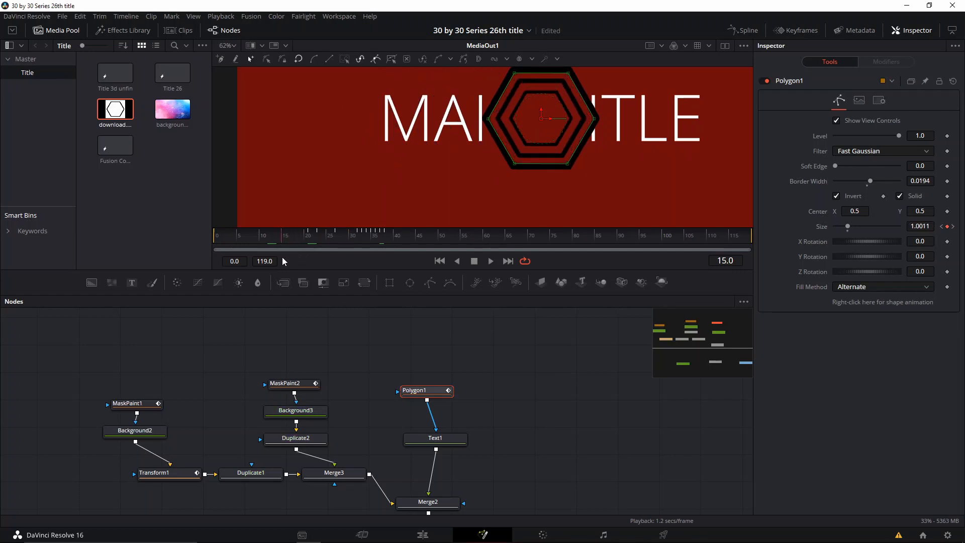
# - Select Polygon1 and Text1 together and move them directly above Merge2
pyautogui.click(437, 445)
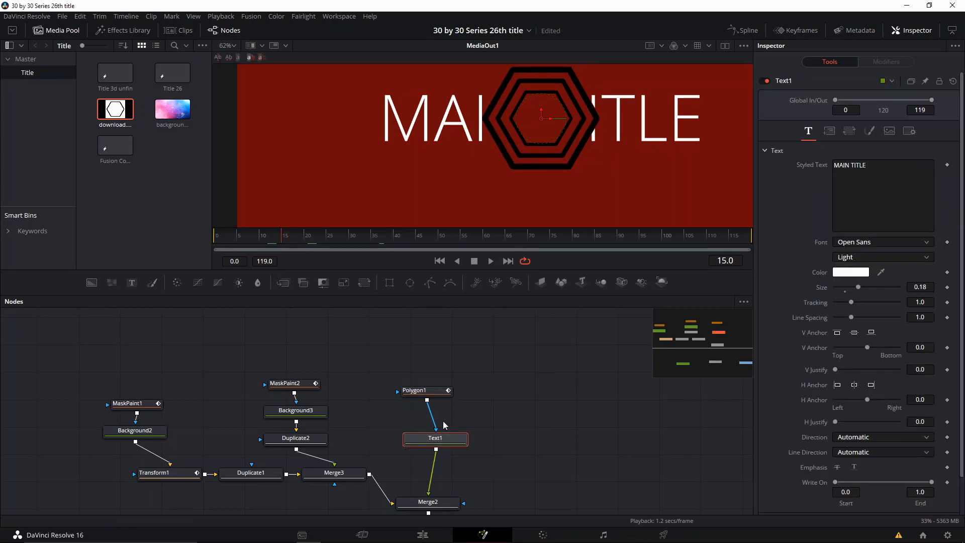
pyautogui.moveTo(511, 378); pyautogui.dragTo(429, 441)
pyautogui.moveTo(449, 438); pyautogui.dragTo(444, 423)
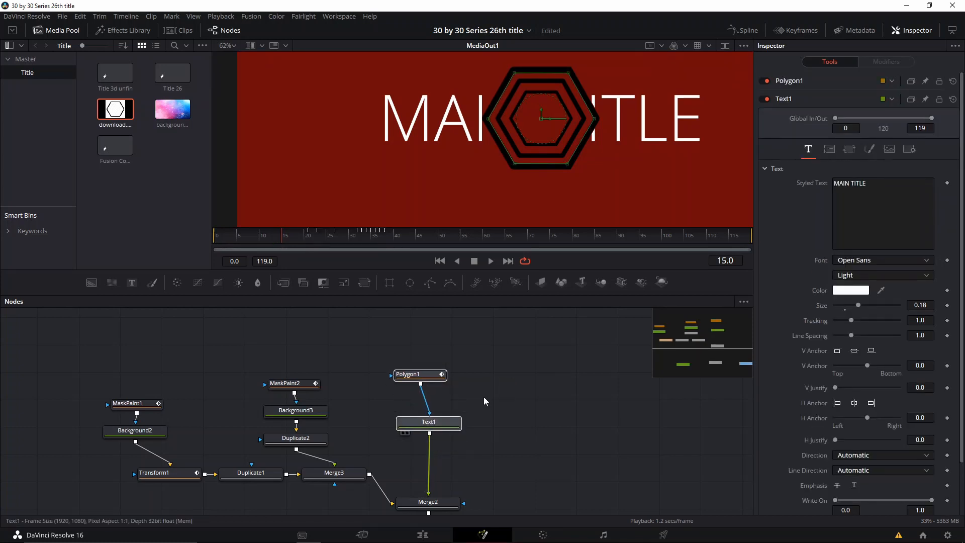
pyautogui.click(484, 399)
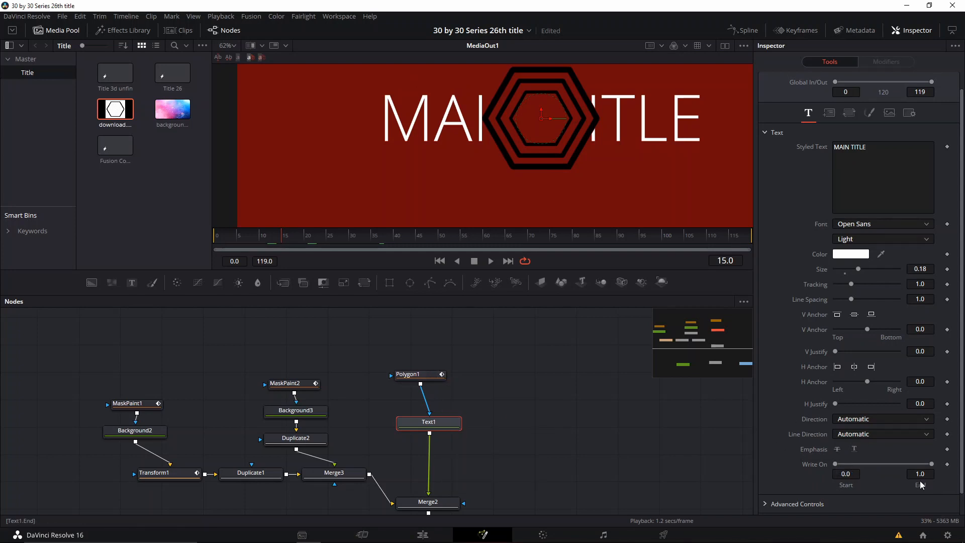
# - Animate Text1's Write On from a start of 0.5 at frame 15 out to the full 0.0 to 1.0 range, and play it
pyautogui.click(848, 474)
pyautogui.press('Return')
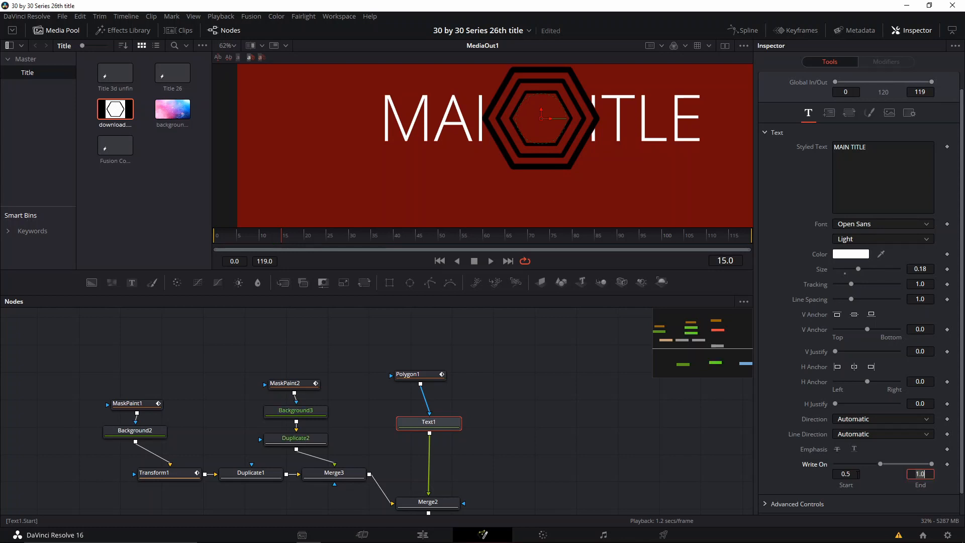
pyautogui.press('space')
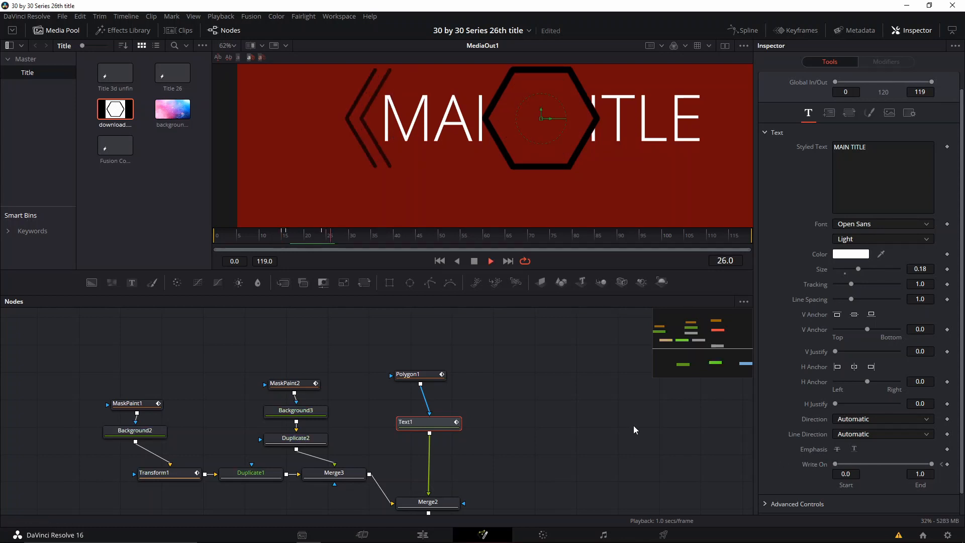
# - Stop playback and remove all animation from Text1's Write On group
pyautogui.press('space')
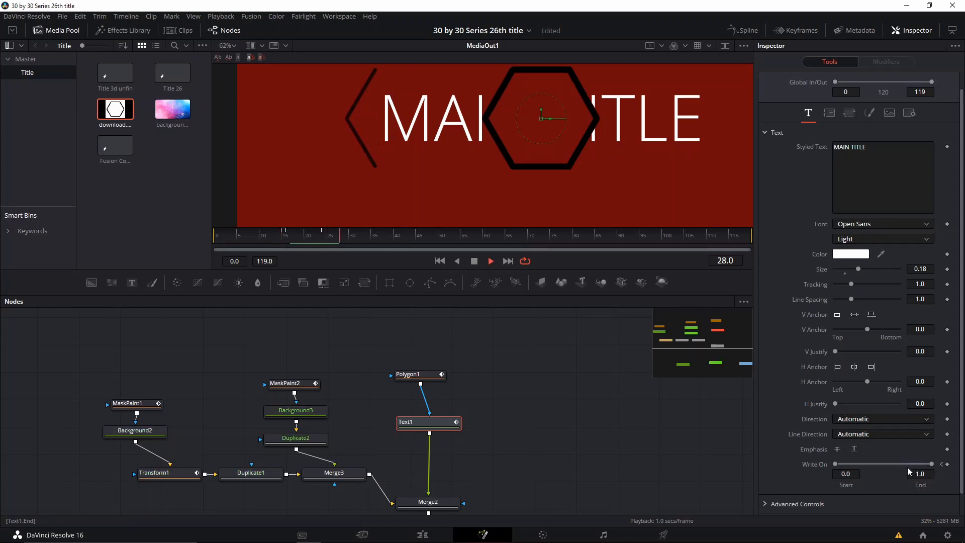
pyautogui.rightClick(947, 465)
pyautogui.click(944, 466)
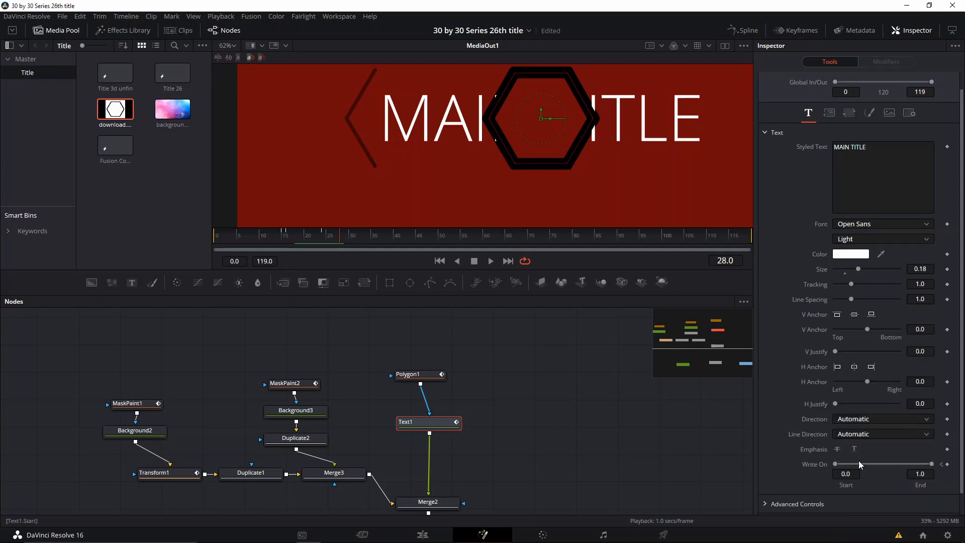
pyautogui.rightClick(945, 466)
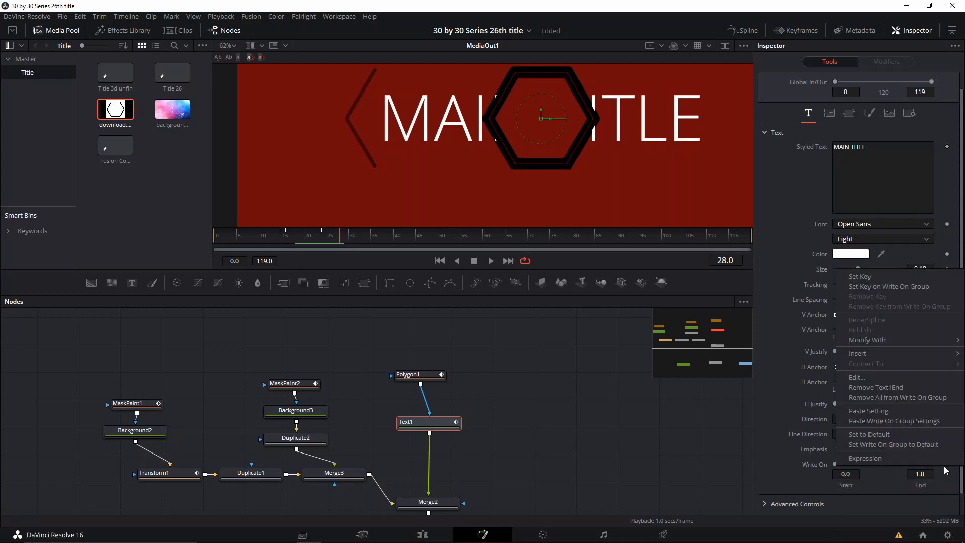
pyautogui.click(936, 396)
# - Animate Text1's Write On from a start of 0.244 and end of 0.444 at frame 15 to a start of 0.0 at frame 25
pyautogui.click(285, 239)
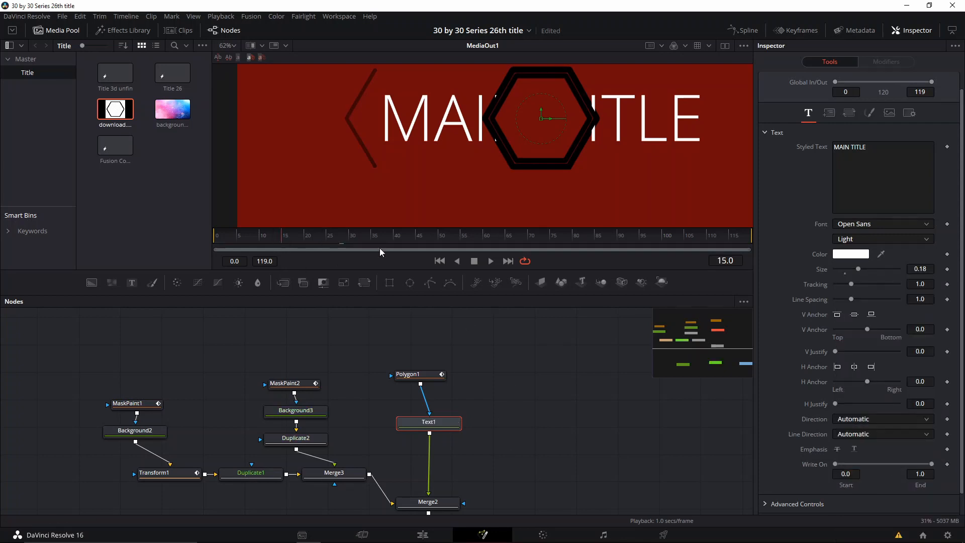
pyautogui.moveTo(929, 465); pyautogui.dragTo(848, 467)
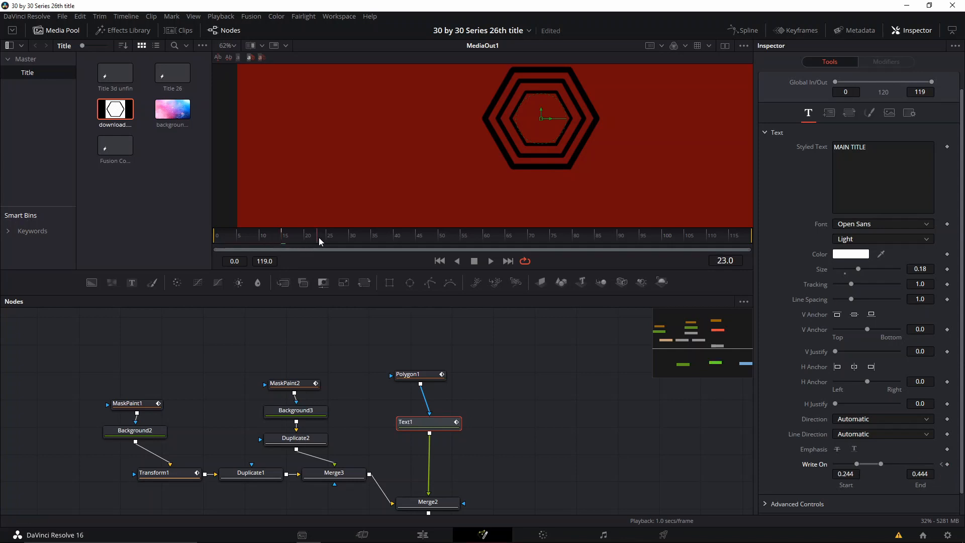
pyautogui.moveTo(320, 242); pyautogui.dragTo(330, 242)
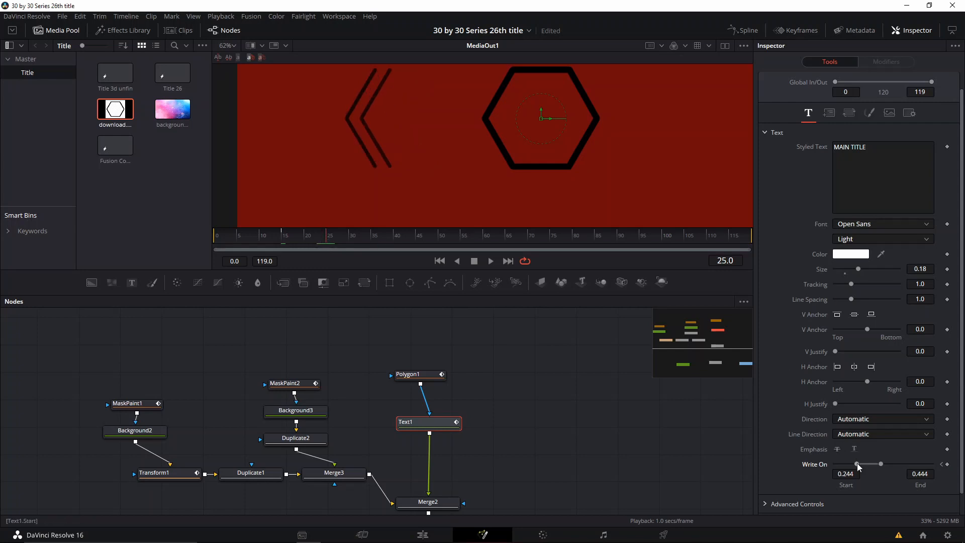
pyautogui.moveTo(856, 463); pyautogui.dragTo(824, 464)
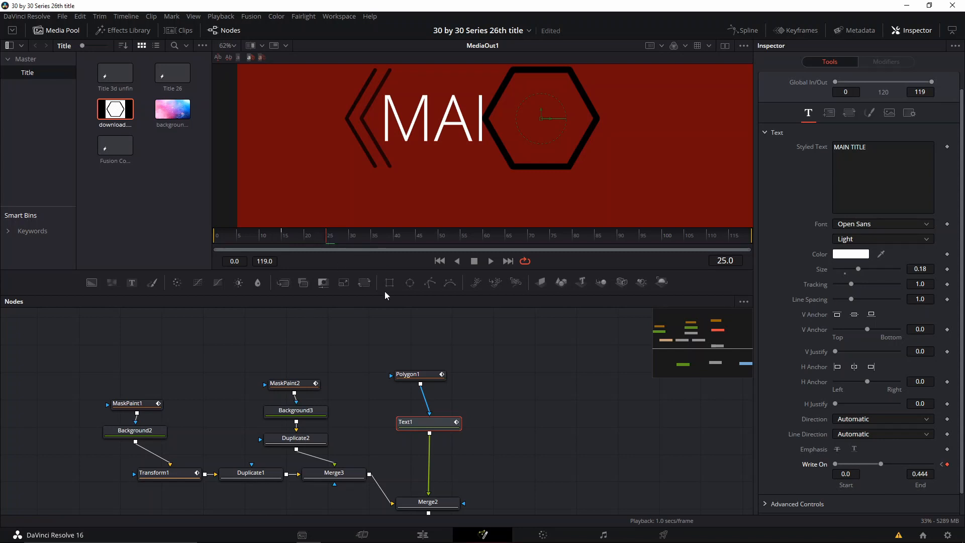
# - Duplicate Polygon1 and Text1 together, place the copies beside the originals, and merge the copied text over Text1 ahead of Merge2
pyautogui.moveTo(469, 375); pyautogui.dragTo(445, 401)
pyautogui.hotkey('ctrl', 'c')
pyautogui.click(531, 409)
pyautogui.hotkey('ctrl', 'v')
pyautogui.moveTo(524, 455); pyautogui.dragTo(518, 408)
pyautogui.moveTo(530, 445); pyautogui.dragTo(428, 409)
pyautogui.moveTo(495, 404); pyautogui.dragTo(442, 438)
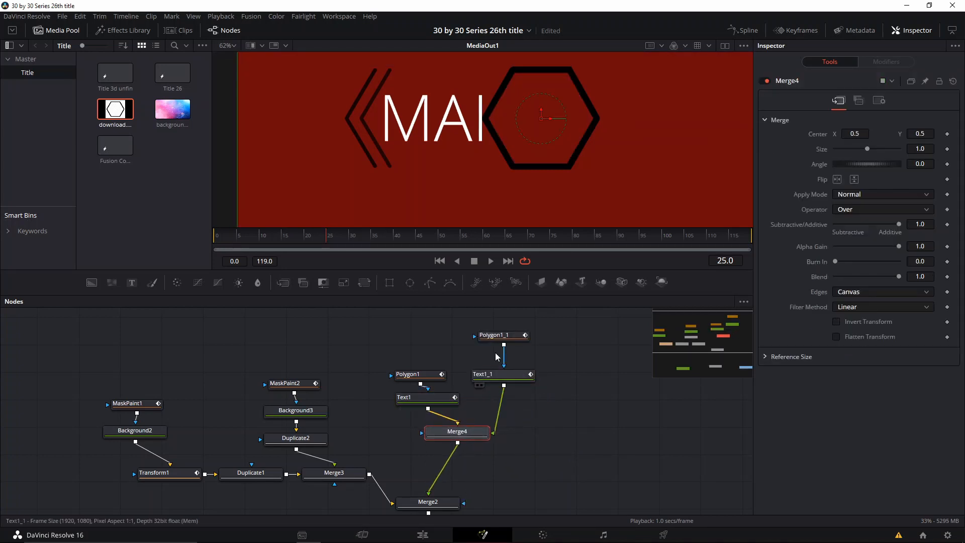
# - Set Text1_1's Write On start to 0.356 and animate its end from 0.378 at frame 15 to 1.0 at frame 25
pyautogui.click(495, 373)
pyautogui.click(286, 235)
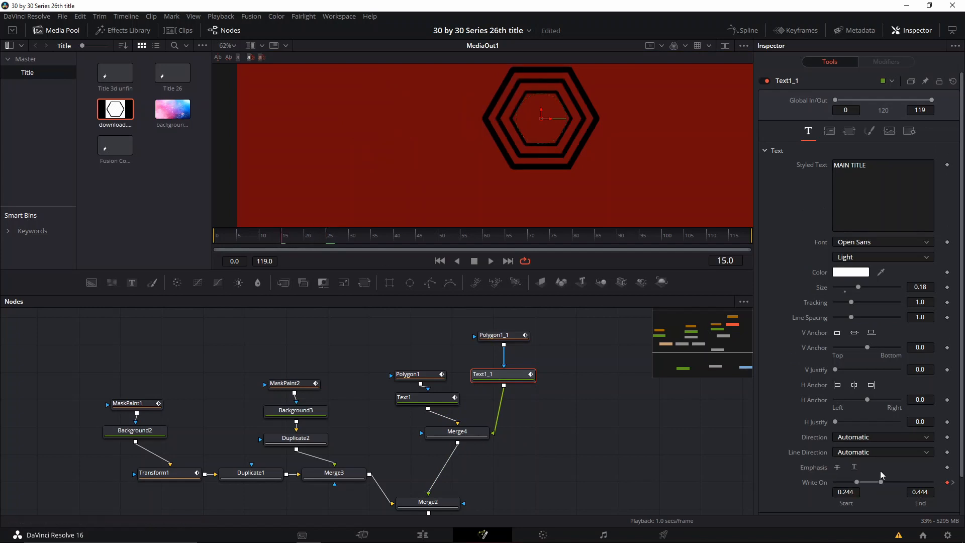
pyautogui.moveTo(881, 482); pyautogui.dragTo(954, 482)
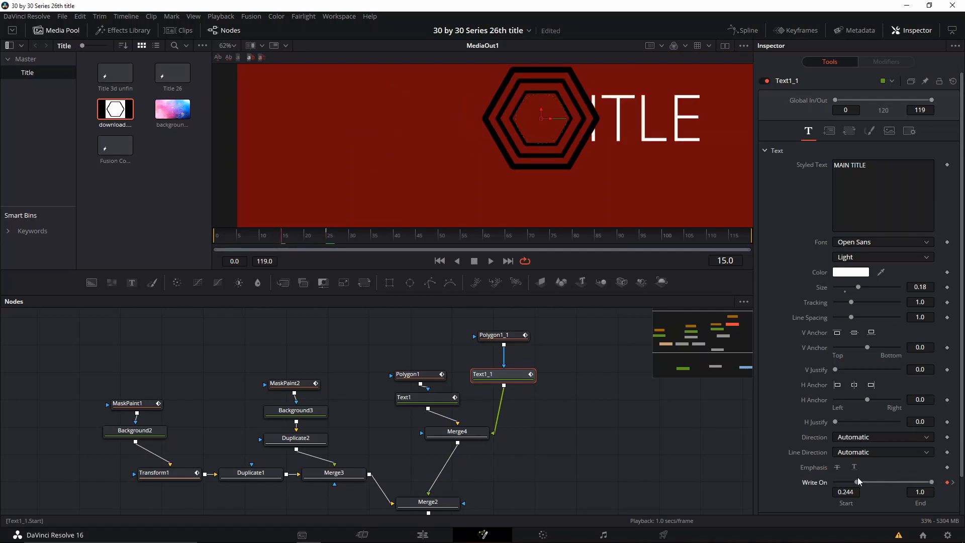
pyautogui.doubleClick(843, 492)
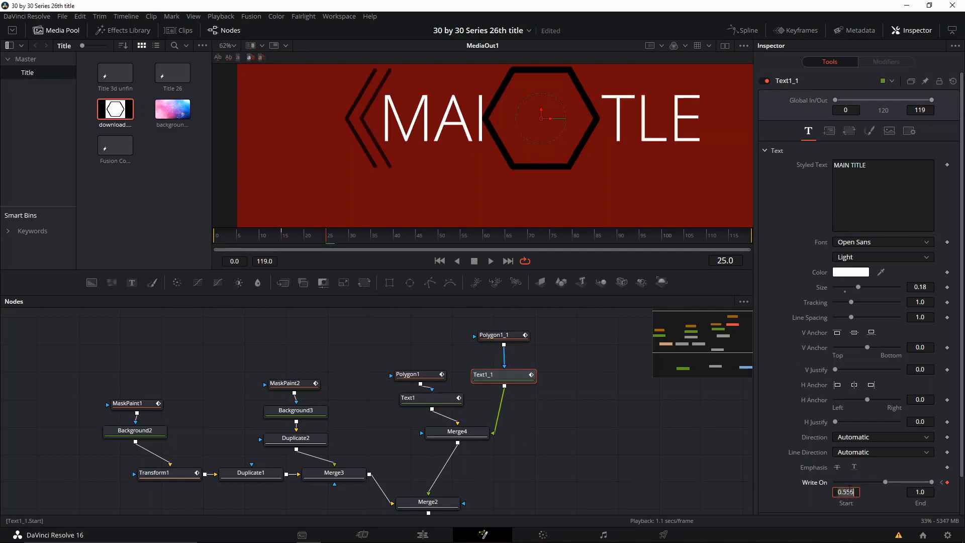
pyautogui.write('0.356')
pyautogui.press('Return')
pyautogui.moveTo(283, 238)
pyautogui.mouseDown()
pyautogui.moveTo(292, 241)
pyautogui.moveTo(283, 249)
pyautogui.mouseUp()
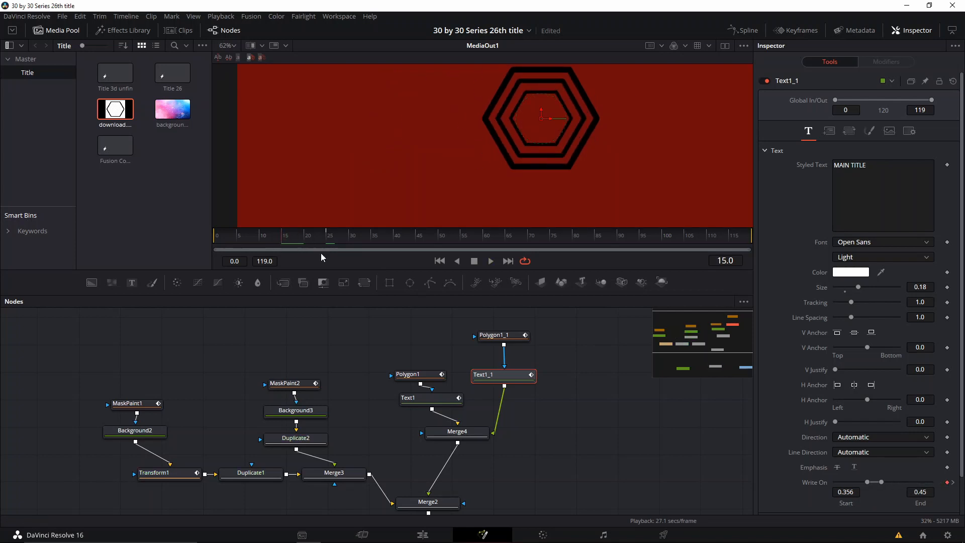
# - Play the animation from around frame 15 to review both text halves revealing outward from the hexagon
pyautogui.press('space')
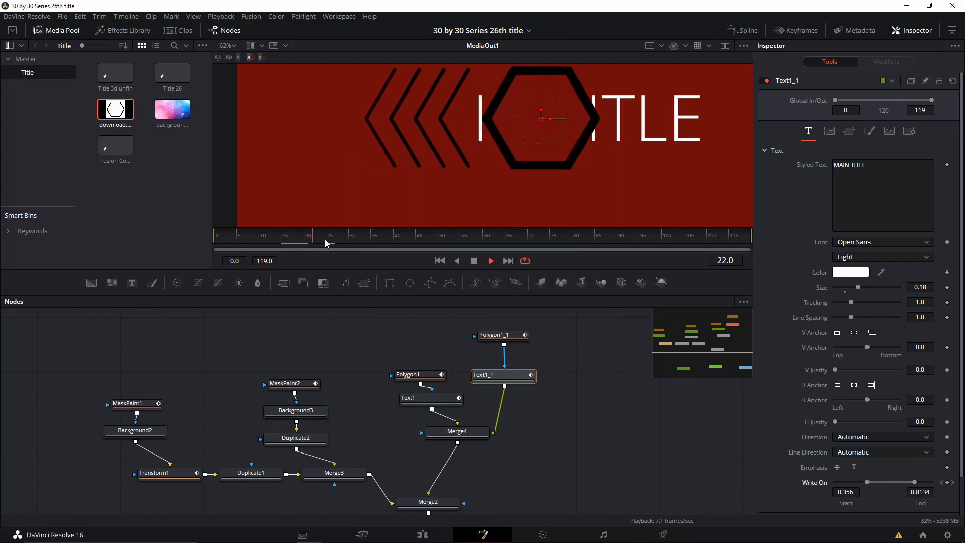
pyautogui.click(281, 245)
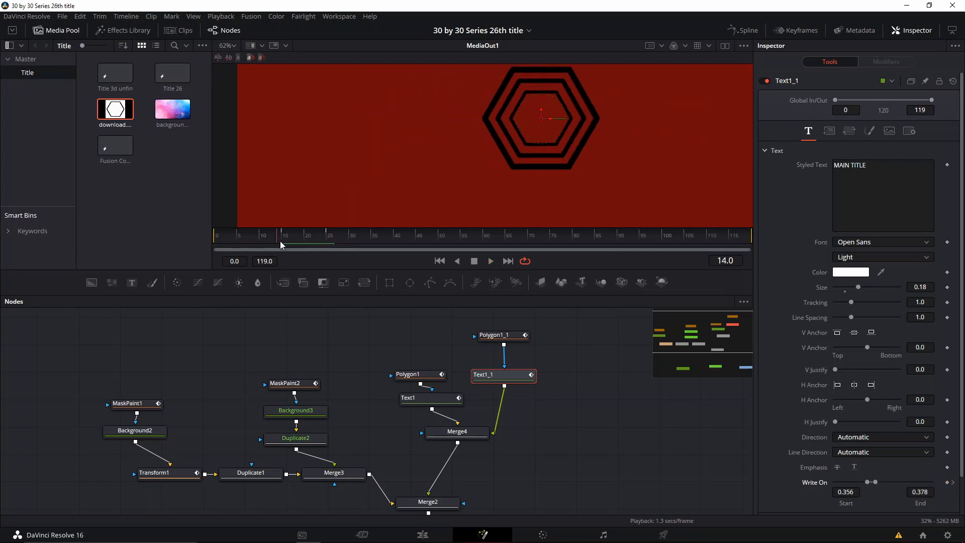
pyautogui.press('space')
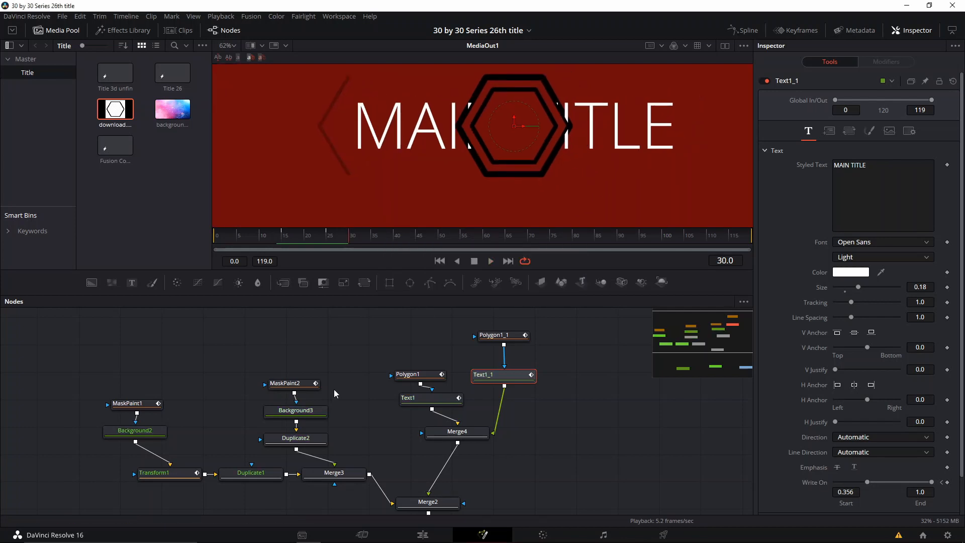
# - Move the MaskPaint2, Background3 and Duplicate2 nodes up, add a Mirrors node after Duplicate2, and save the project
pyautogui.moveTo(254, 375); pyautogui.dragTo(314, 404)
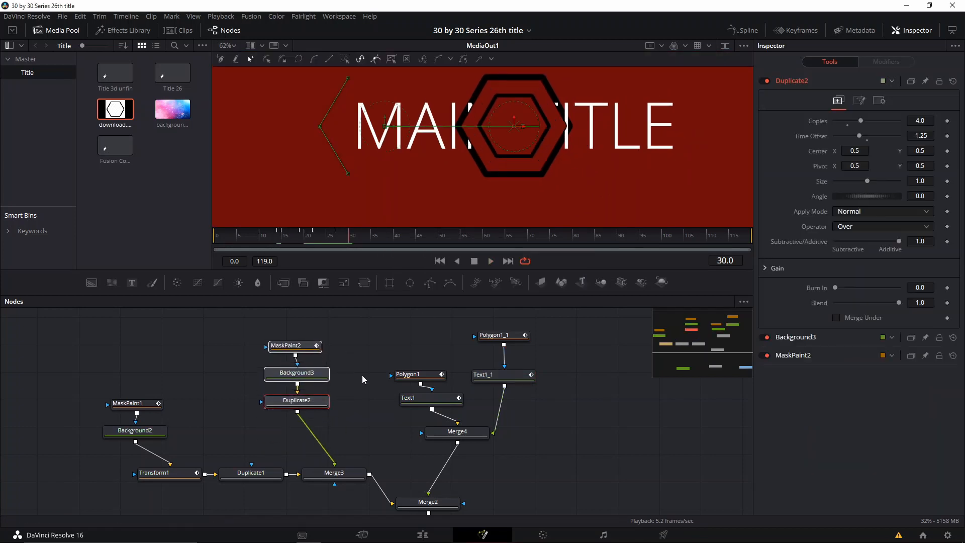
pyautogui.moveTo(362, 376); pyautogui.dragTo(311, 368)
pyautogui.click(255, 395)
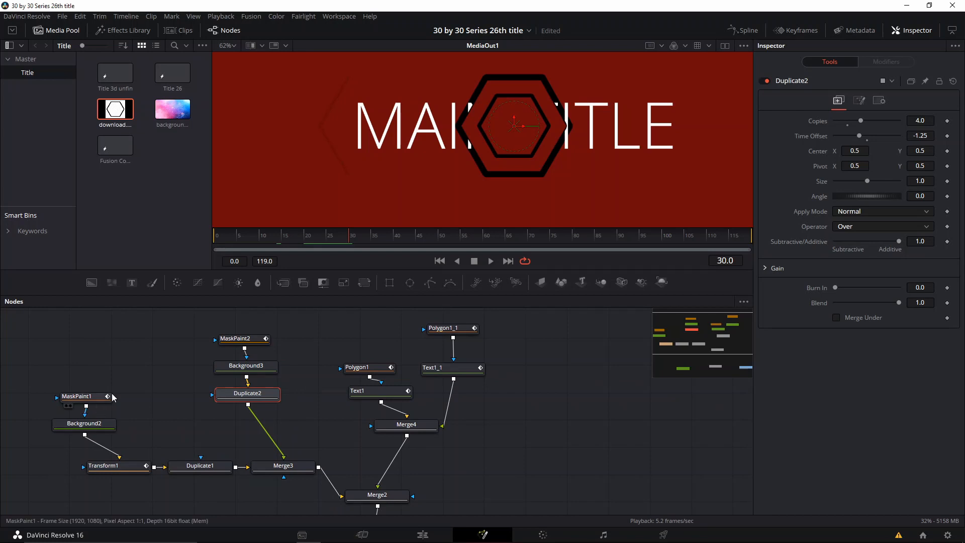
pyautogui.hotkey('shift', 'space')
pyautogui.write('up')
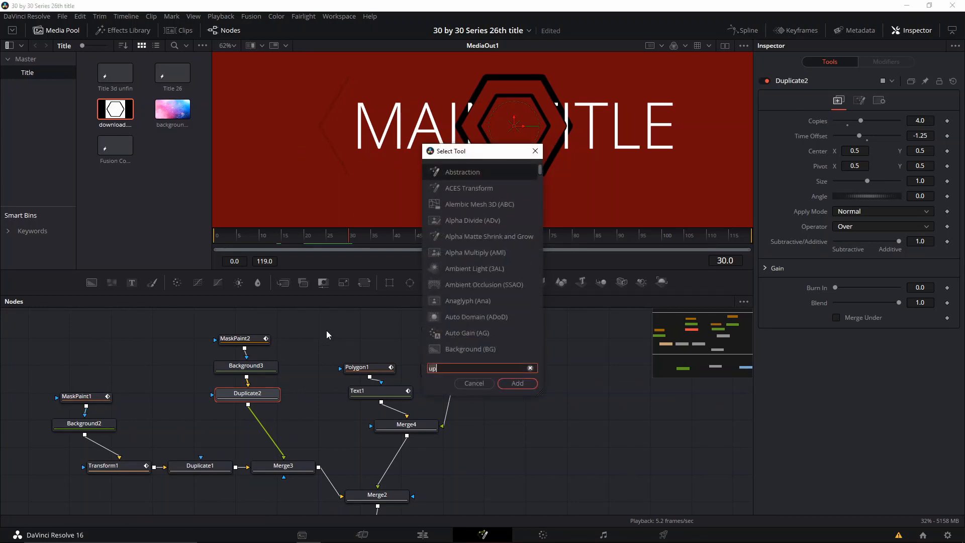
pyautogui.write('mir')
pyautogui.press('Return')
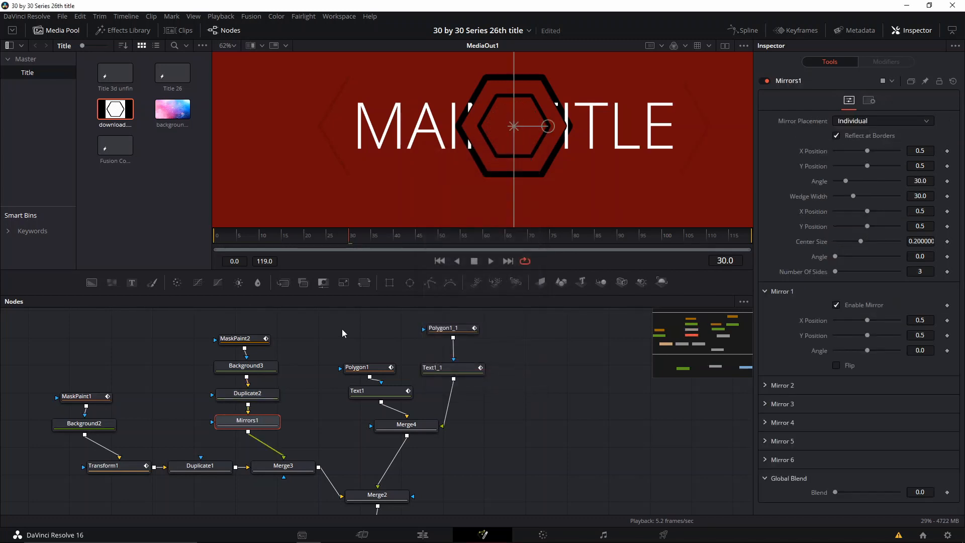
pyautogui.hotkey('ctrl', 's')
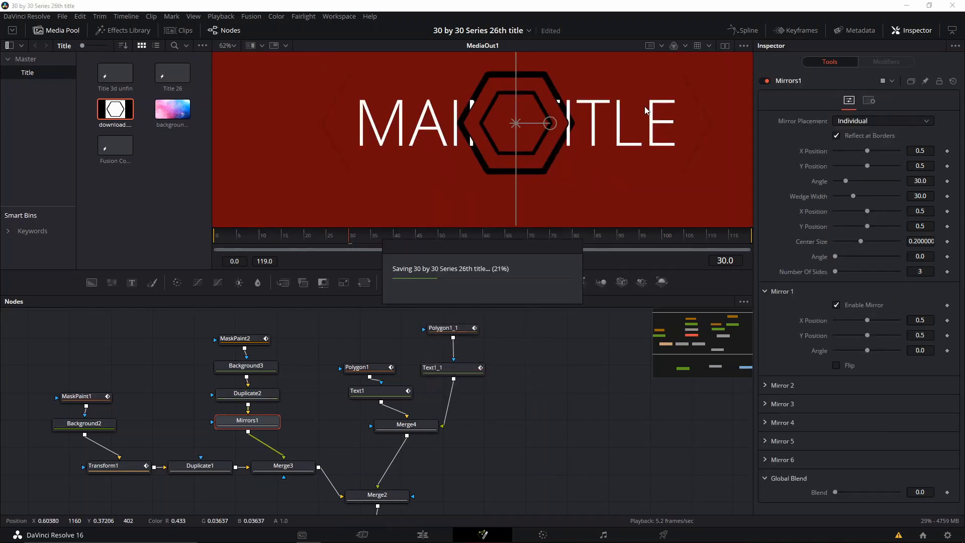
# - Save the project again and keyframe Transform1's Size at 0.0 on frame 67 and 5.0 on frame 78
pyautogui.moveTo(344, 240); pyautogui.dragTo(314, 242)
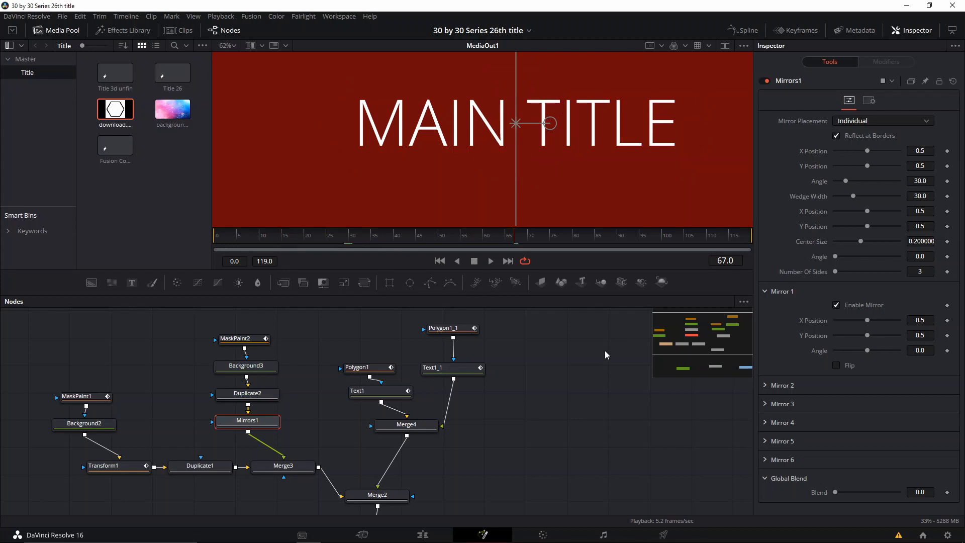
pyautogui.hotkey('ctrl', 's')
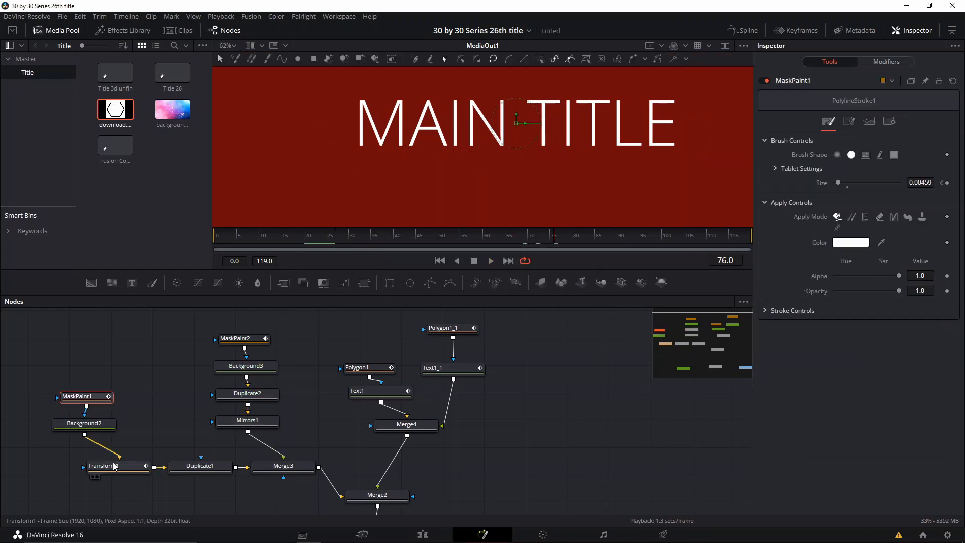
pyautogui.click(115, 466)
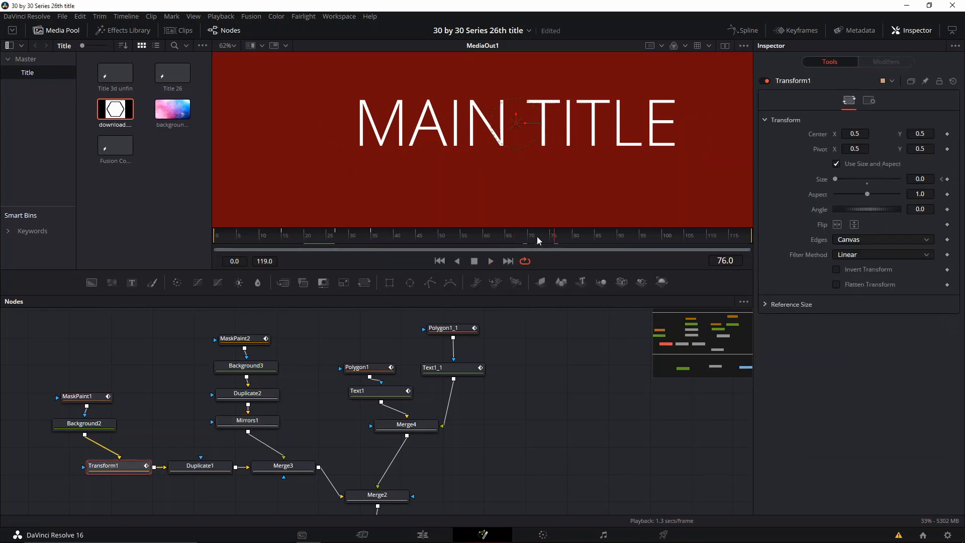
pyautogui.click(516, 239)
pyautogui.click(948, 180)
pyautogui.press('Left')
pyautogui.moveTo(840, 182); pyautogui.dragTo(900, 180)
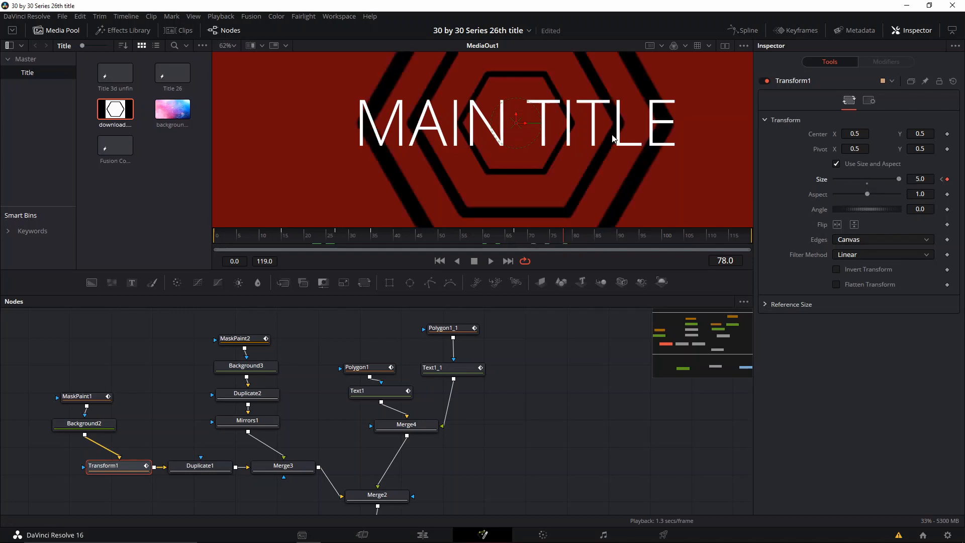
# - Try Transform1's Size at 28 and 30 on frame 78, and settle on 40 so the hexagons leave the frame
pyautogui.scroll(-3, 537, 122)
pyautogui.click(920, 179)
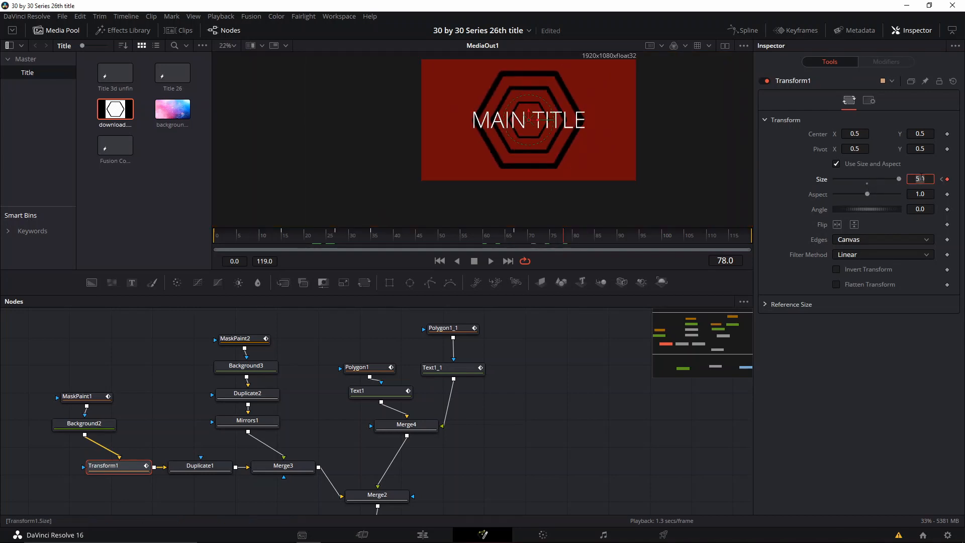
pyautogui.press('Return')
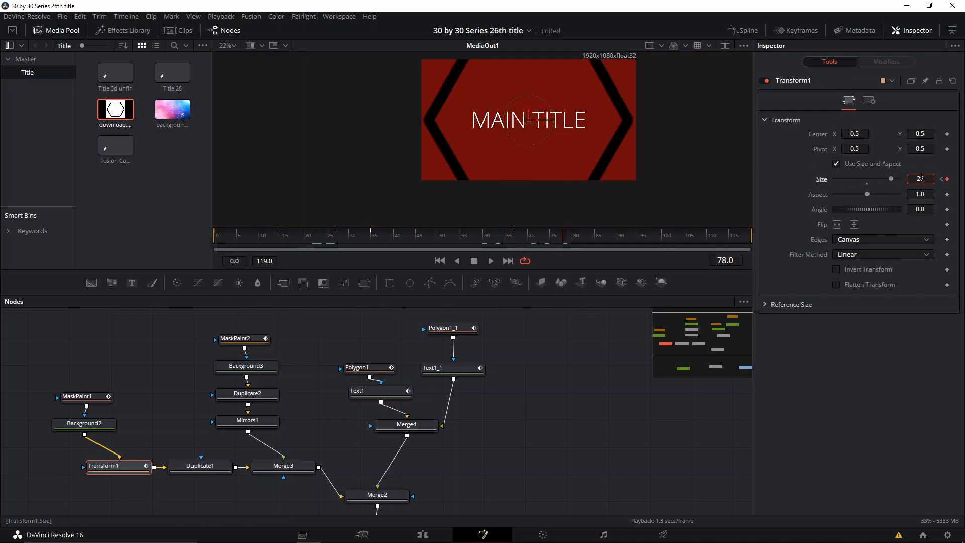
pyautogui.write('28')
pyautogui.press('Tab')
pyautogui.click(920, 179)
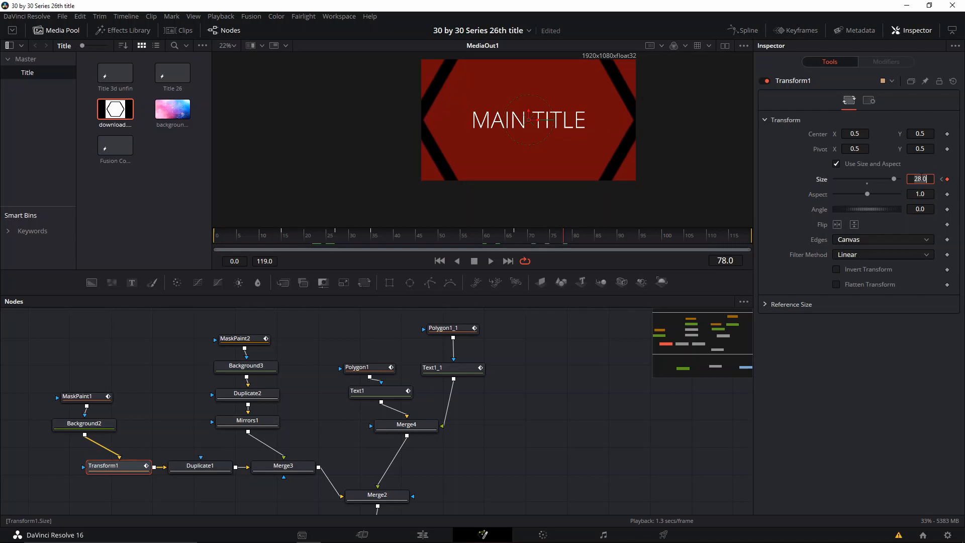
pyautogui.write('30')
pyautogui.press('Tab')
pyautogui.click(918, 178)
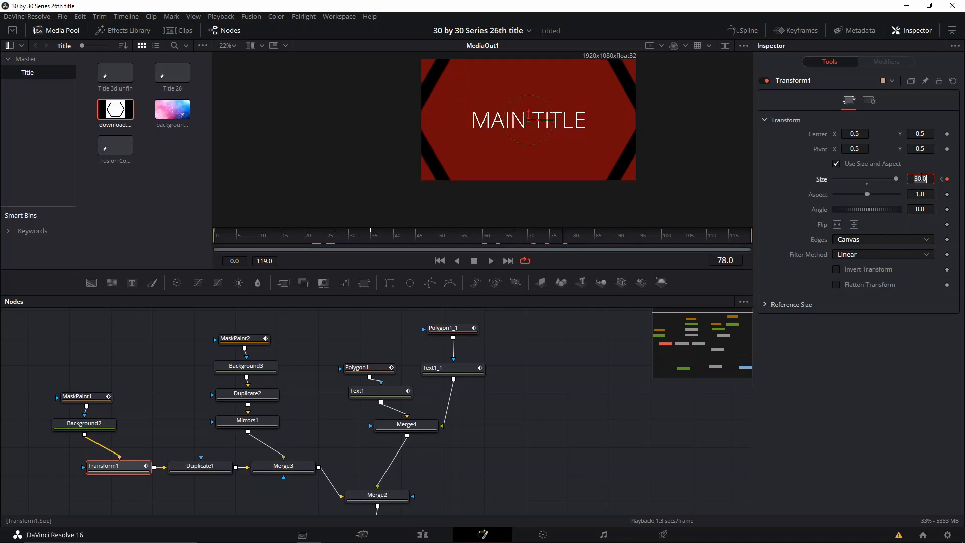
pyautogui.write('40')
pyautogui.press('Tab')
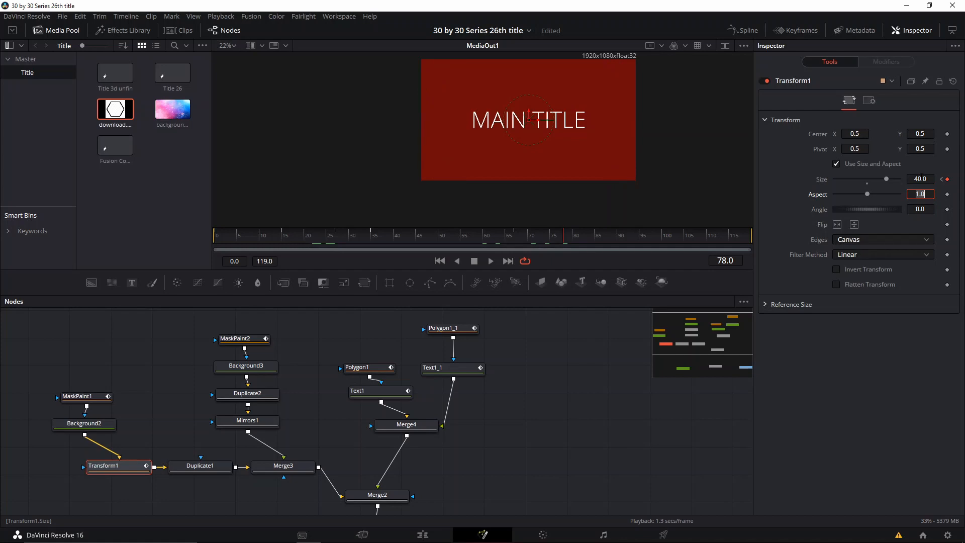
pyautogui.click(794, 418)
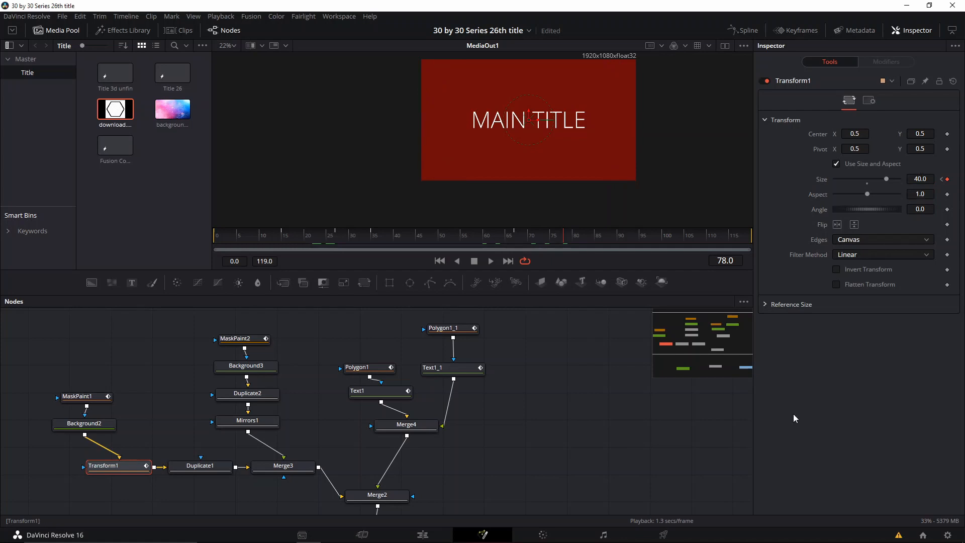
# - Return to frame 67 and keyframe Polygon1_1's Size at 0.0
pyautogui.click(369, 370)
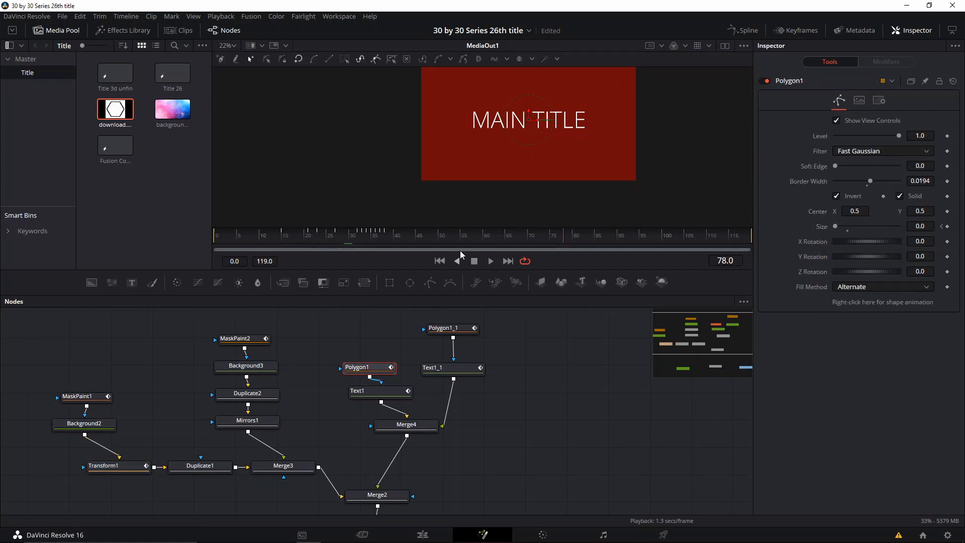
pyautogui.click(116, 465)
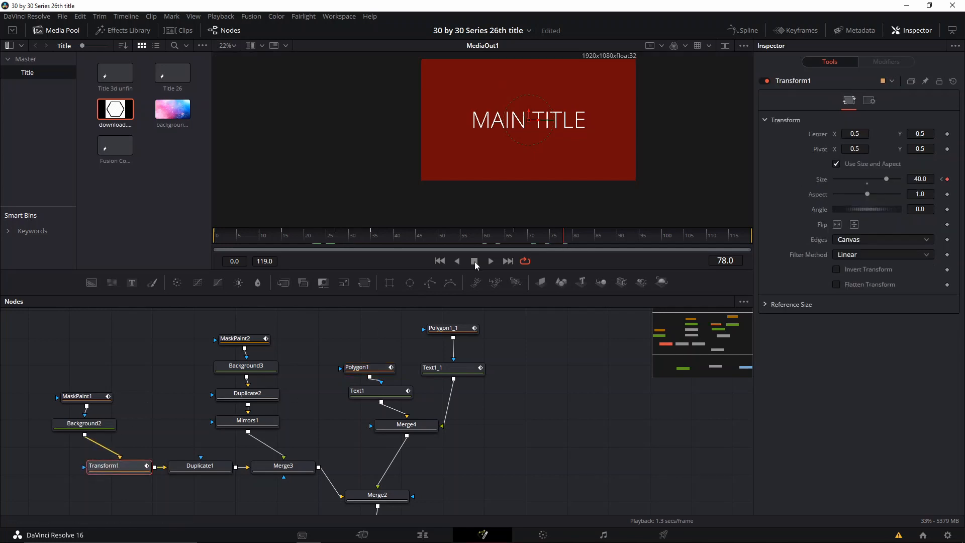
pyautogui.click(520, 242)
pyautogui.click(387, 392)
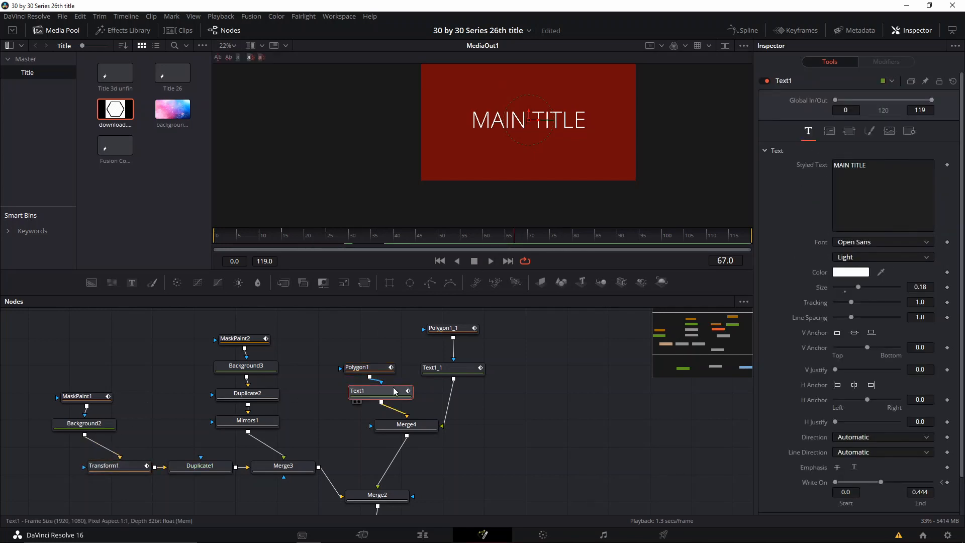
pyautogui.click(381, 366)
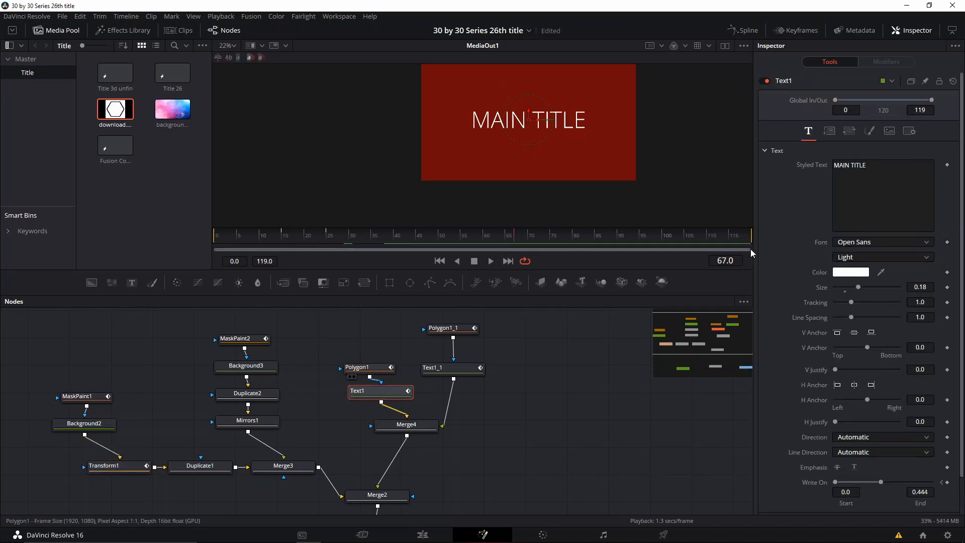
pyautogui.click(450, 328)
pyautogui.click(947, 227)
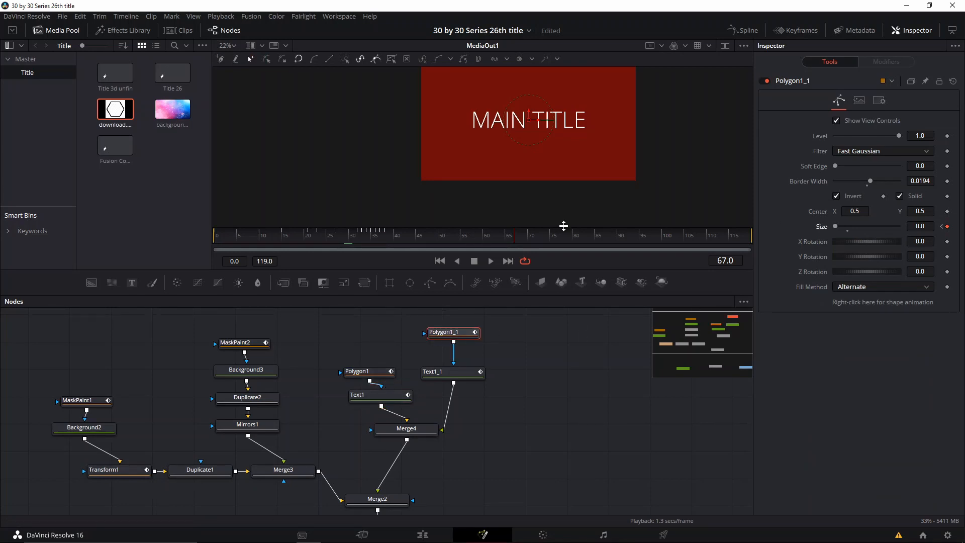
# - Keyframe Polygon1's Size at 40 on frame 78
pyautogui.click(127, 472)
pyautogui.click(358, 371)
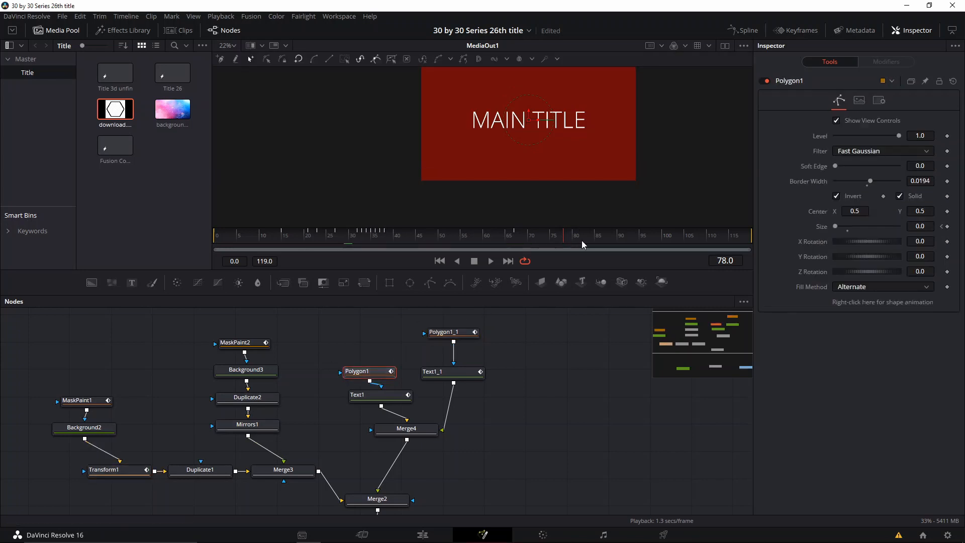
pyautogui.moveTo(836, 226); pyautogui.dragTo(923, 235)
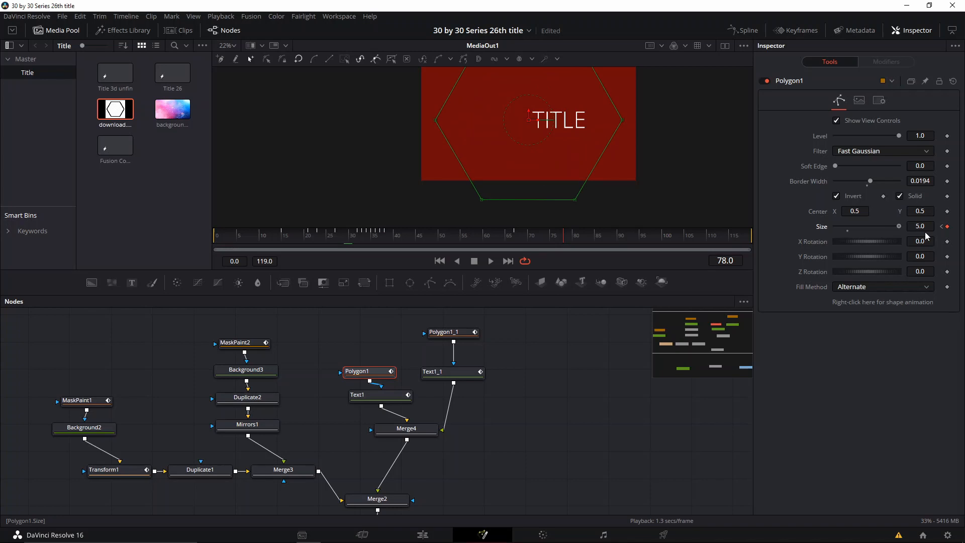
pyautogui.click(921, 226)
pyautogui.write('40')
pyautogui.press('Tab')
# - Keyframe Polygon1_1's Size at 40 on frame 78
pyautogui.click(456, 334)
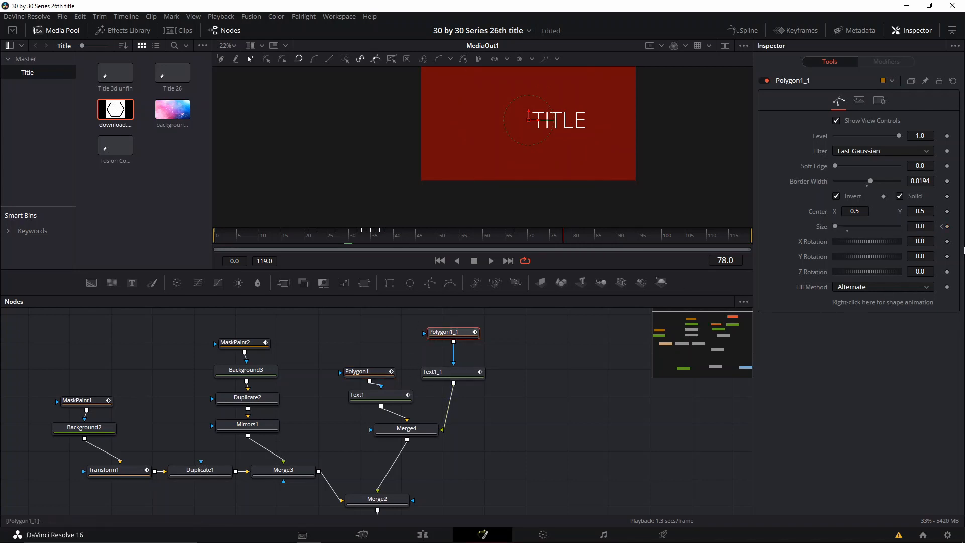
pyautogui.click(925, 227)
pyautogui.write('40')
pyautogui.press('Tab')
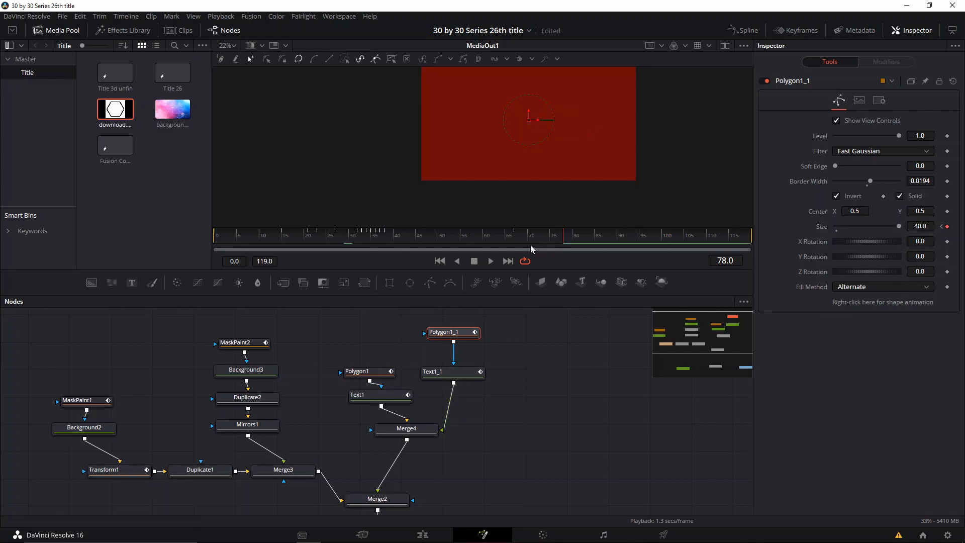
# - Save the project and play the animation from the first frame
pyautogui.moveTo(530, 243); pyautogui.dragTo(216, 237)
pyautogui.hotkey('ctrl', 's')
pyautogui.press('space')
# - Make Background1 fully transparent with Alpha 0.0, set its color to black, and save the project
pyautogui.moveTo(538, 426); pyautogui.dragTo(531, 331)
pyautogui.click(217, 490)
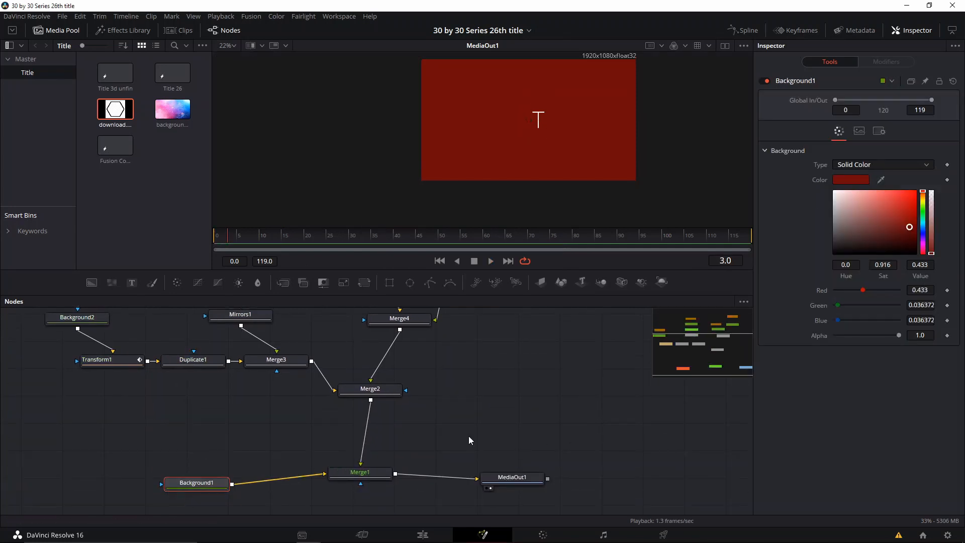
pyautogui.moveTo(898, 335); pyautogui.dragTo(832, 336)
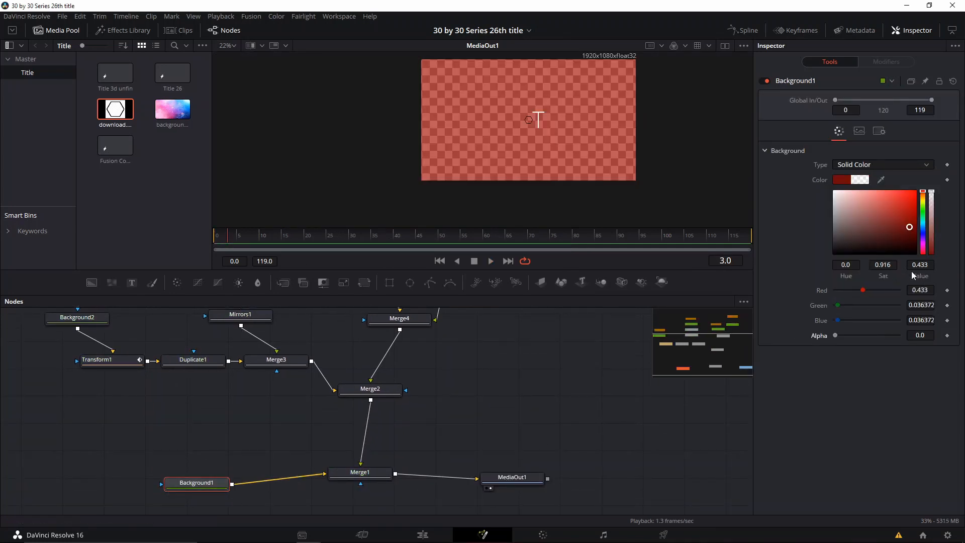
pyautogui.moveTo(898, 225); pyautogui.dragTo(919, 287)
pyautogui.hotkey('ctrl', 's')
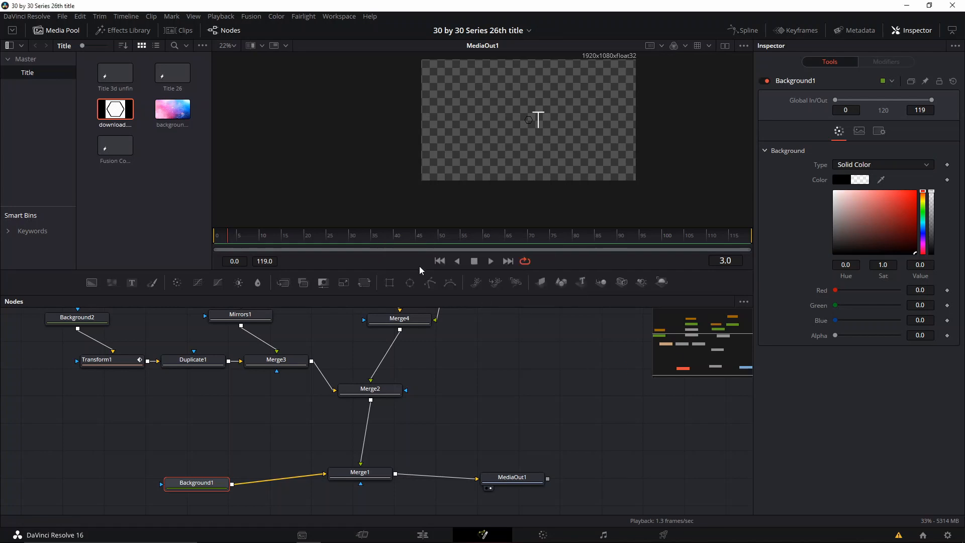
# - Play the animation from frame 0 over the transparent background and check how the text looks in the opening frames
pyautogui.click(415, 242)
pyautogui.moveTo(490, 343); pyautogui.dragTo(523, 399)
pyautogui.moveTo(249, 235); pyautogui.dragTo(196, 239)
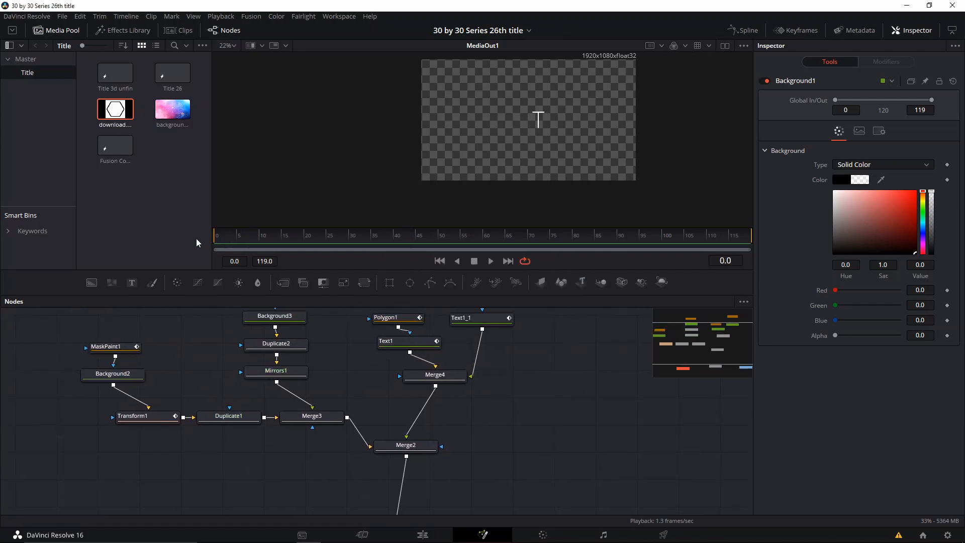
pyautogui.press('space')
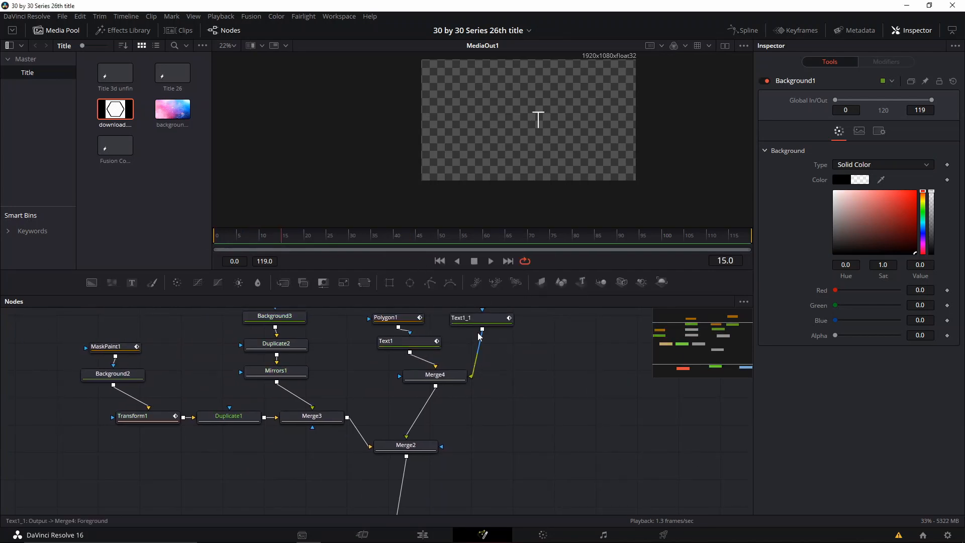
pyautogui.scroll(2, 531, 340)
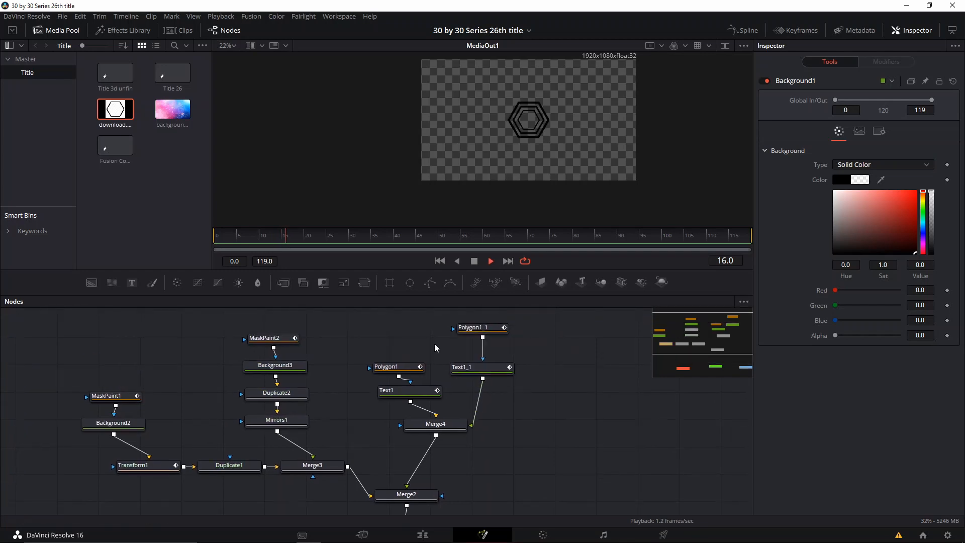
pyautogui.click(280, 236)
pyautogui.moveTo(280, 234); pyautogui.dragTo(219, 238)
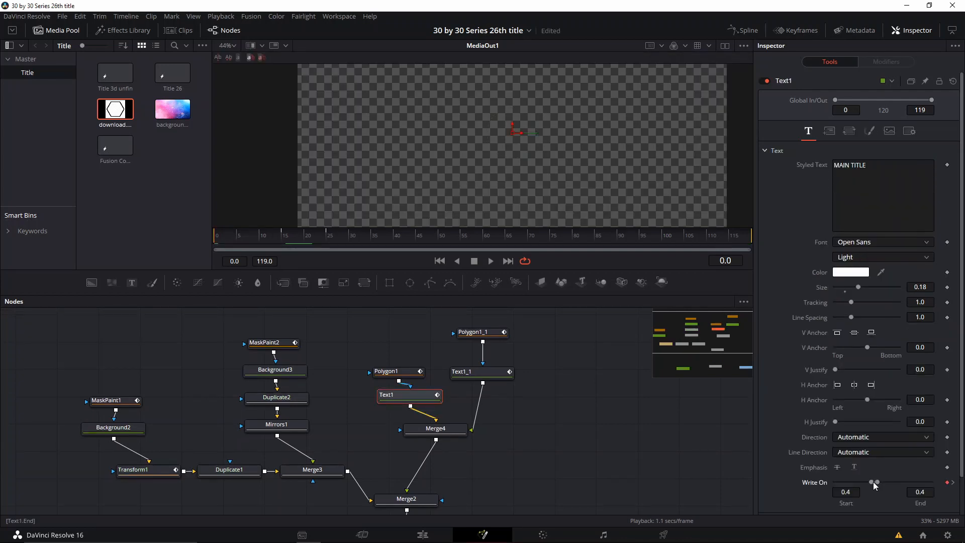
# - Set Text1's Write On End to 0.4 on frame 15 and save the project
pyautogui.moveTo(873, 482); pyautogui.dragTo(878, 481)
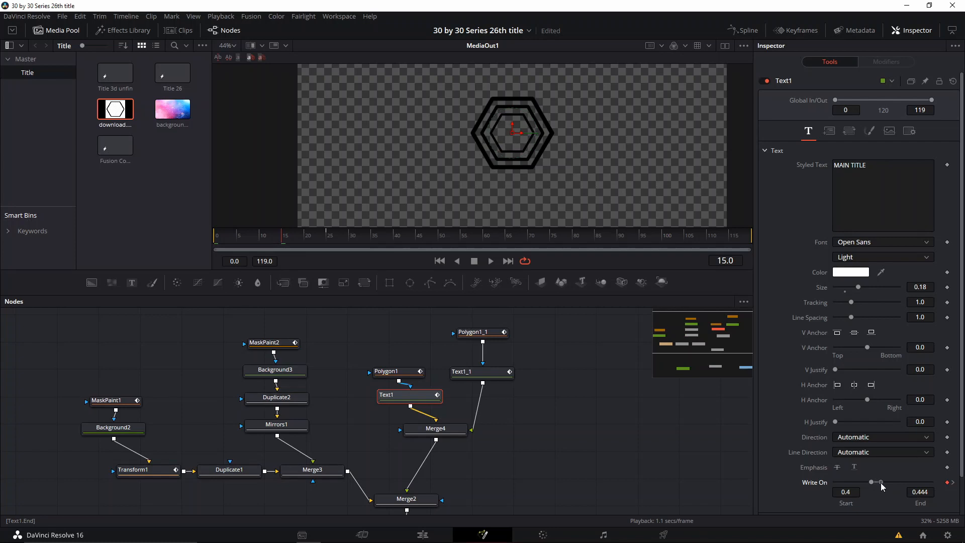
pyautogui.moveTo(880, 482); pyautogui.dragTo(876, 484)
pyautogui.hotkey('ctrl', 's')
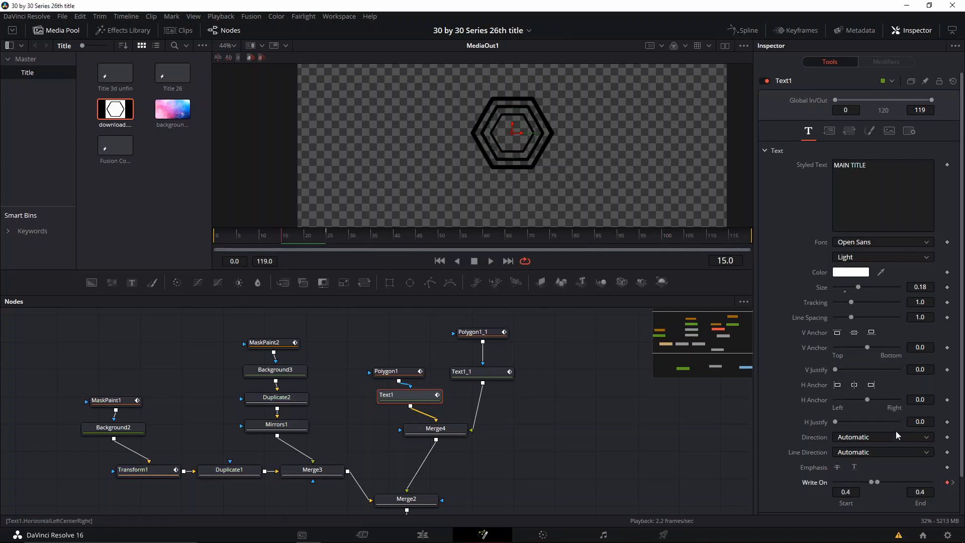
pyautogui.doubleClick(923, 493)
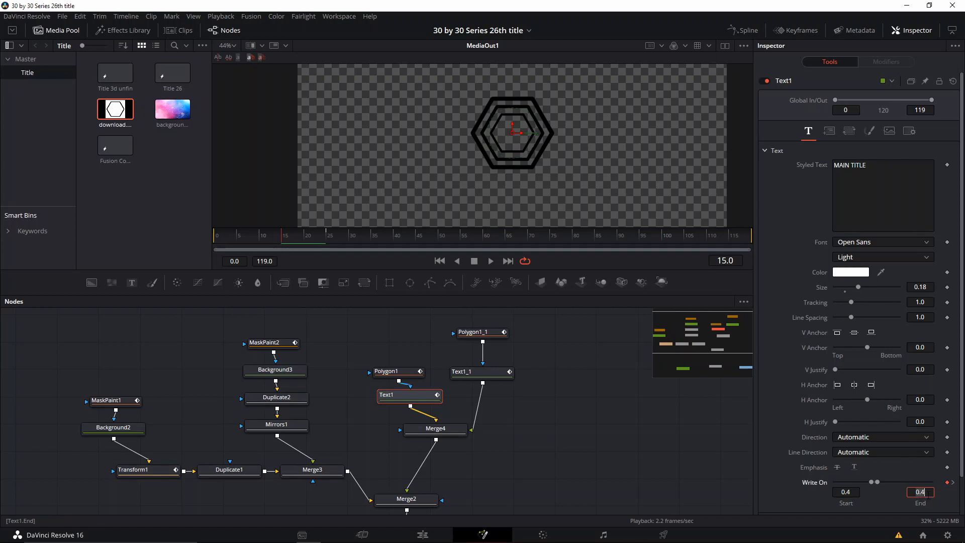
# - Set Text1's Write On End to 0.4 on frame 25, return to the start, and save the project
pyautogui.click(330, 238)
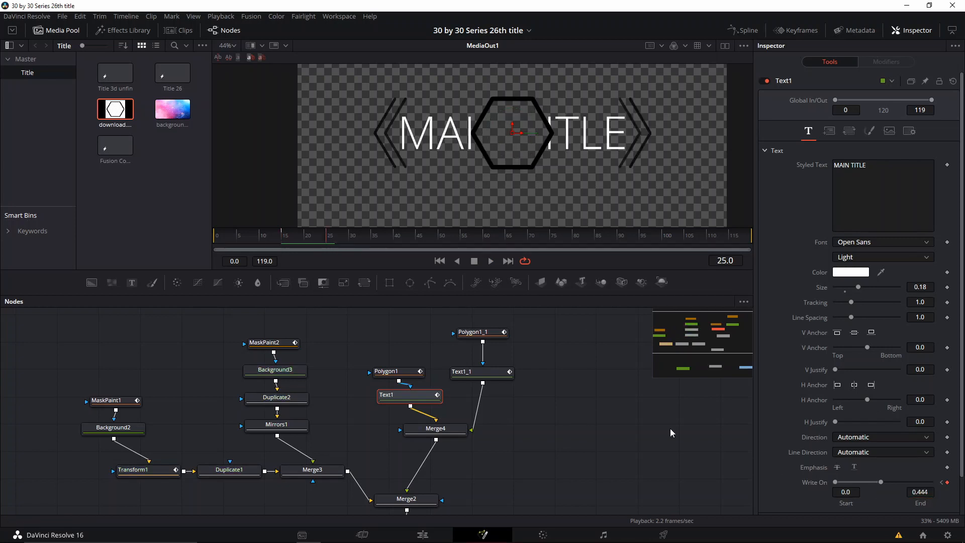
pyautogui.doubleClick(912, 492)
pyautogui.write('0.4')
pyautogui.press('Return')
pyautogui.click(230, 235)
pyautogui.moveTo(586, 399); pyautogui.dragTo(528, 294)
pyautogui.hotkey('ctrl', 's')
# - Switch to the Edit page and place the Fusion composition on Video 2 above the end of the background clip
pyautogui.moveTo(485, 535)
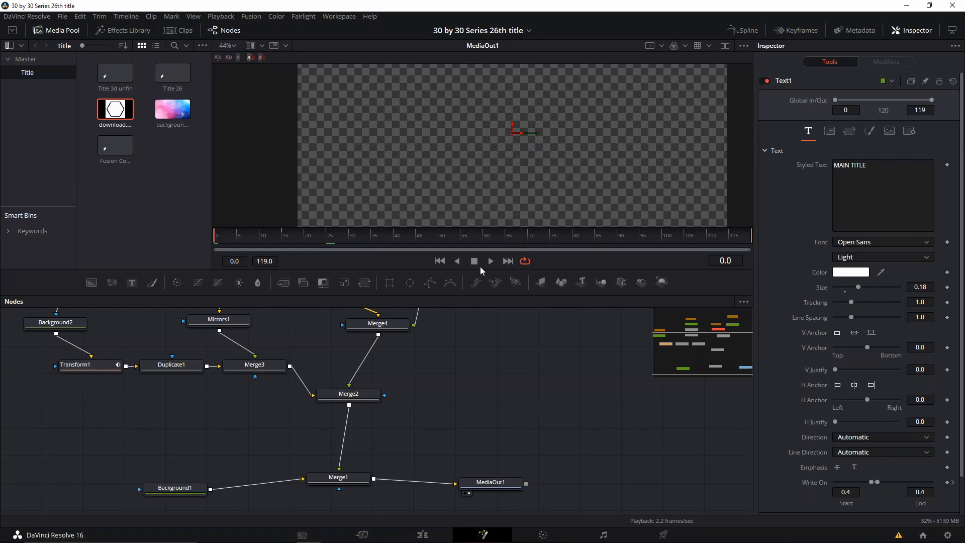
pyautogui.click(422, 533)
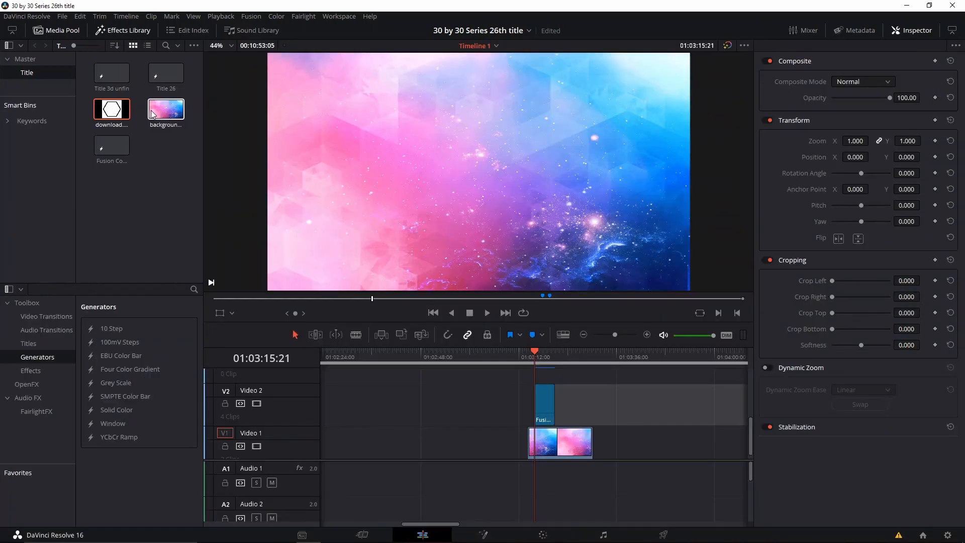
pyautogui.moveTo(122, 149); pyautogui.dragTo(606, 402)
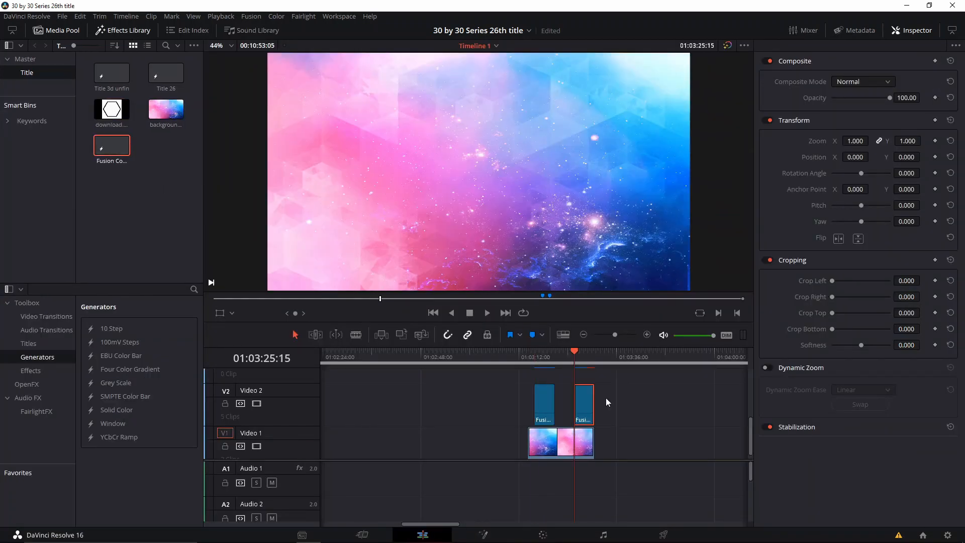
pyautogui.click(606, 400)
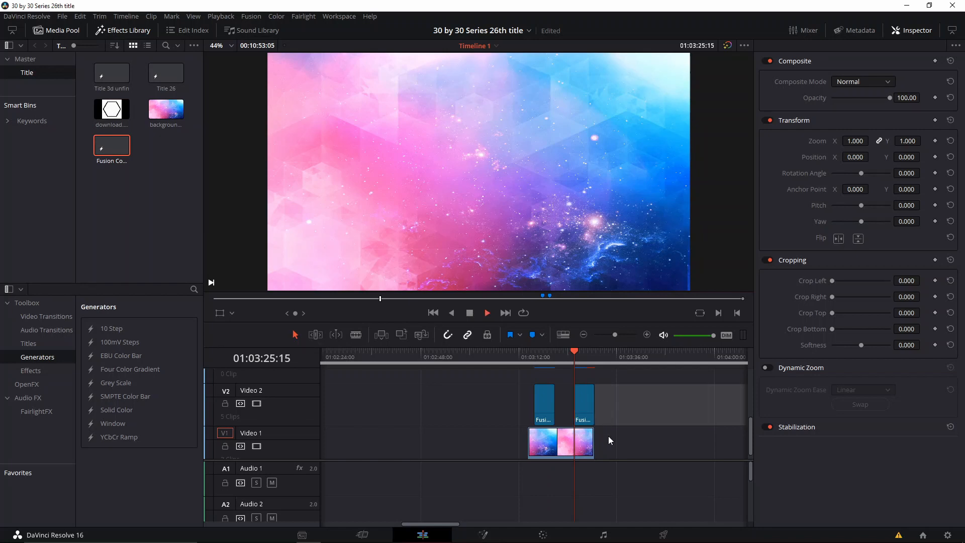
# - Play the placed title on the timeline and review it full screen from the start of its clip
pyautogui.press('space')
pyautogui.press('space')
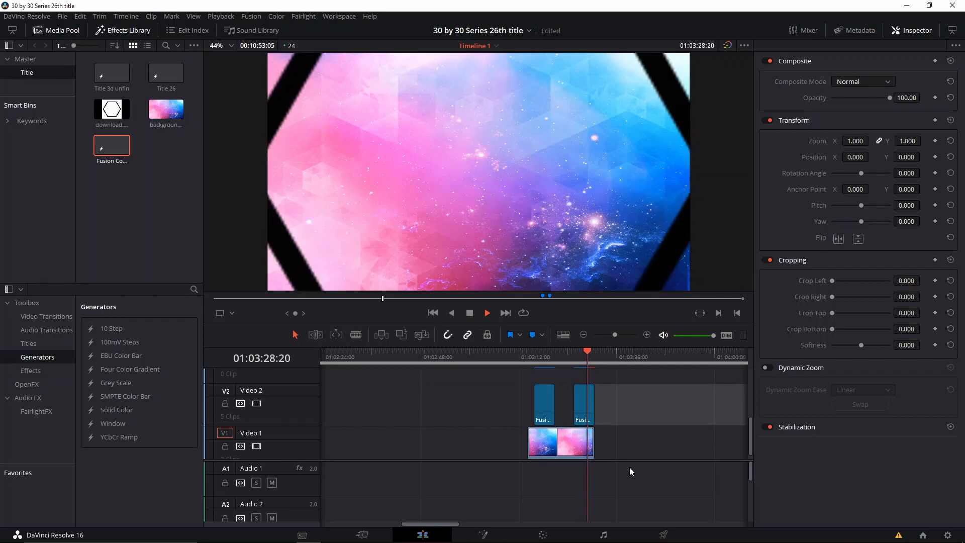
pyautogui.click(572, 364)
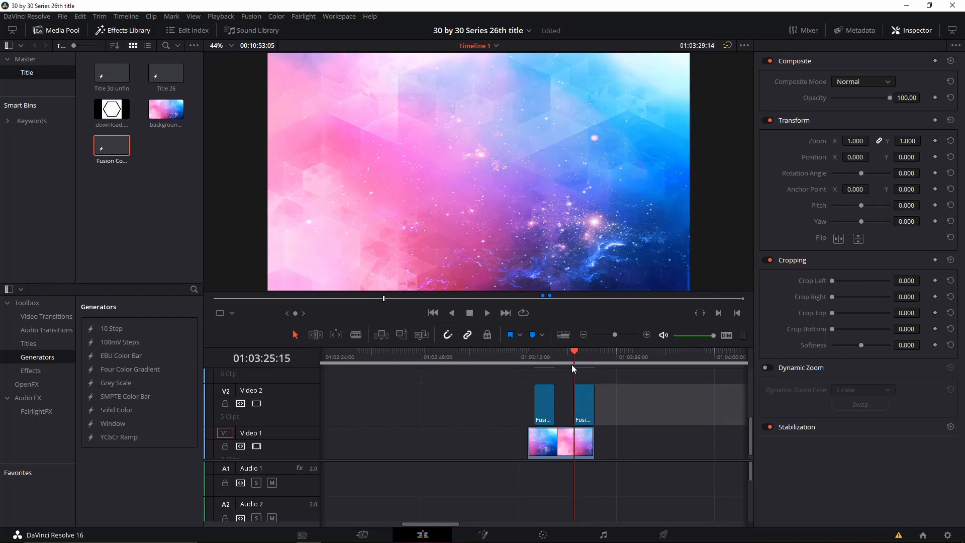
pyautogui.hotkey('ctrl', 'f')
pyautogui.press('space')
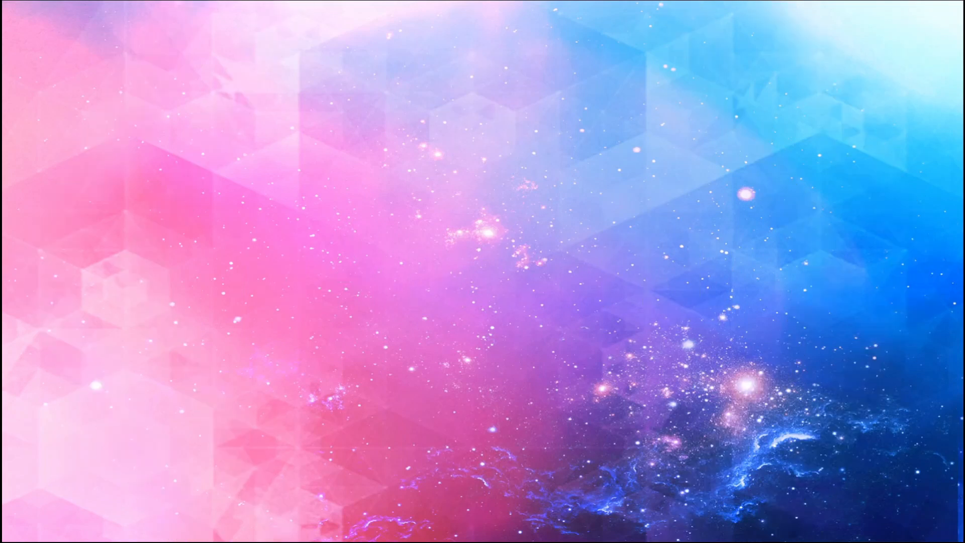
pyautogui.press('space')
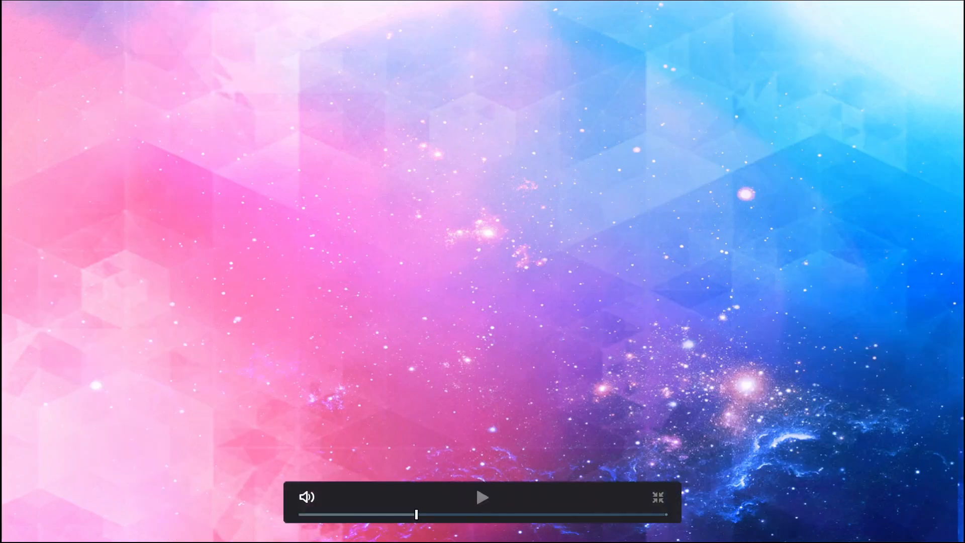
pyautogui.press('space')
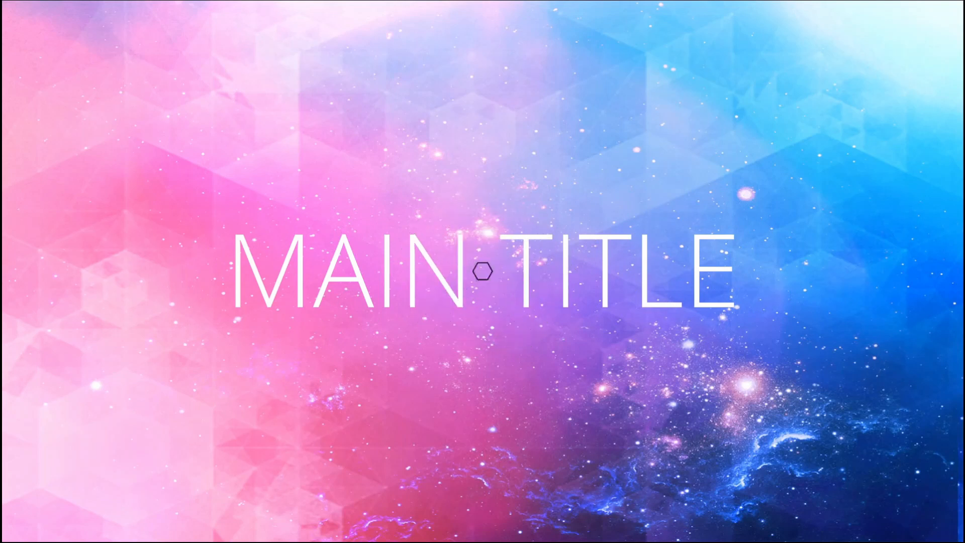